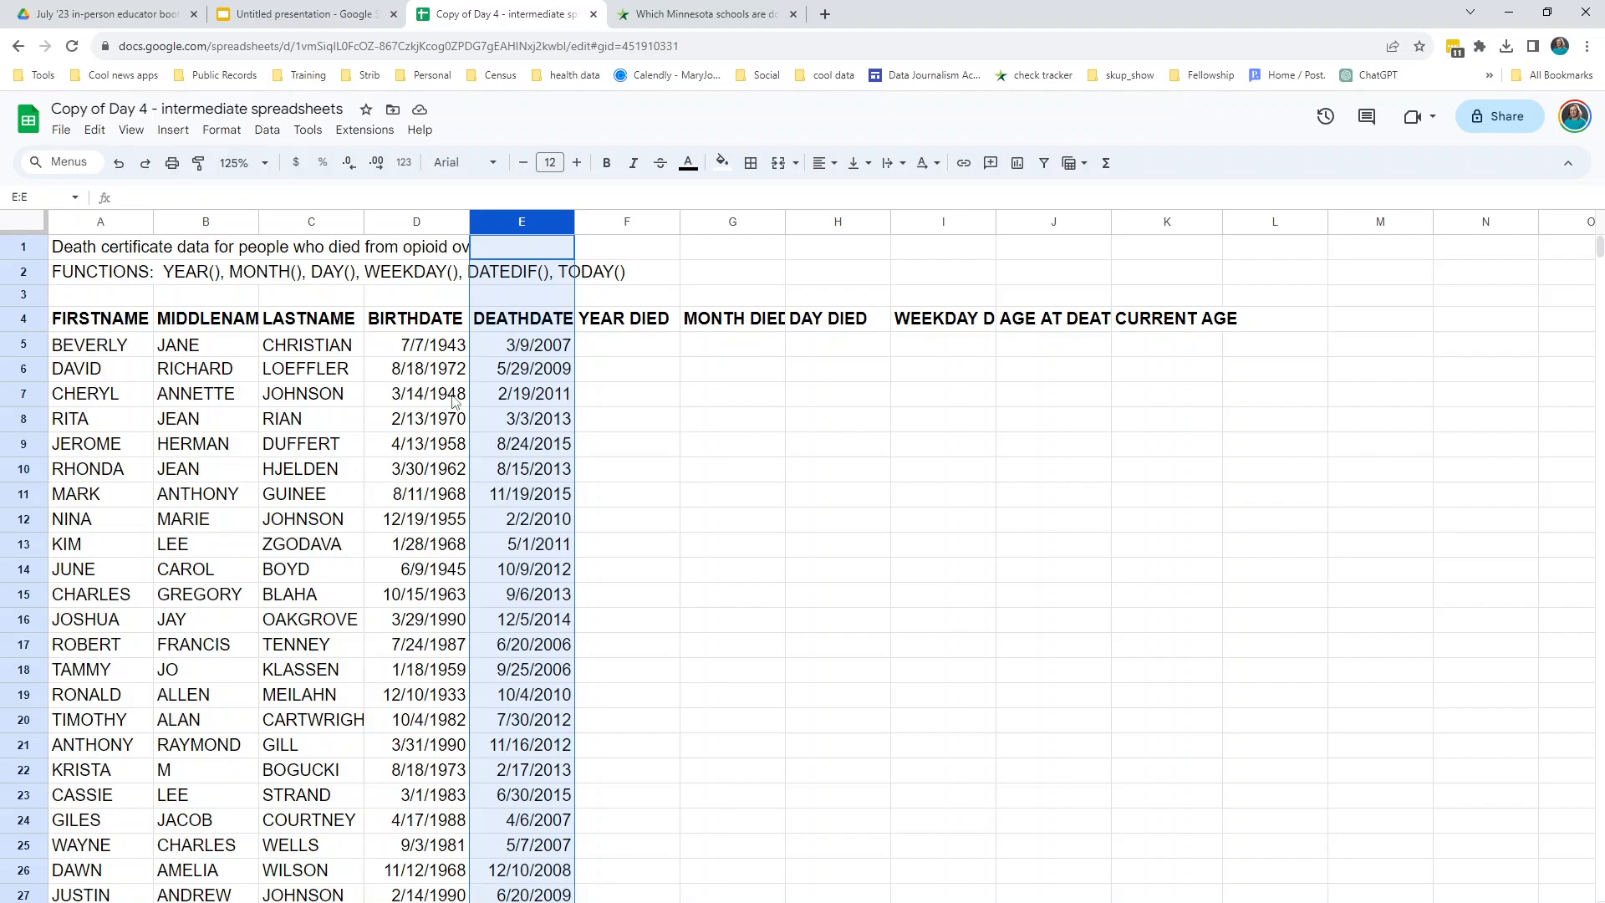
{"action": "left_click", "coordinate": [516, 442]}
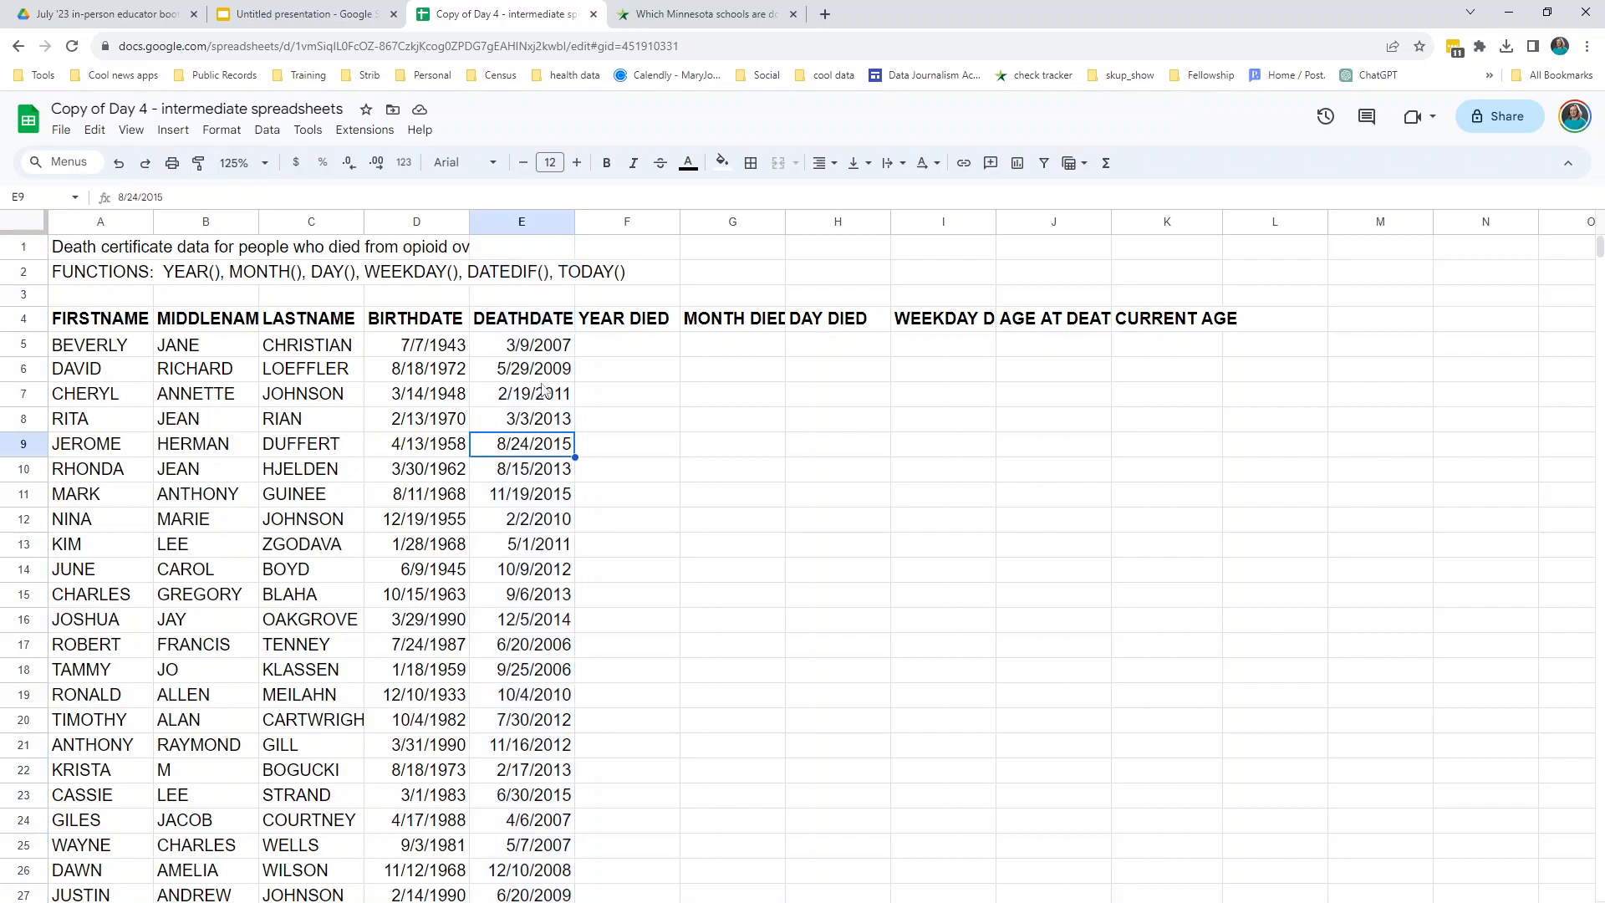
{"action": "left_click", "coordinate": [651, 354]}
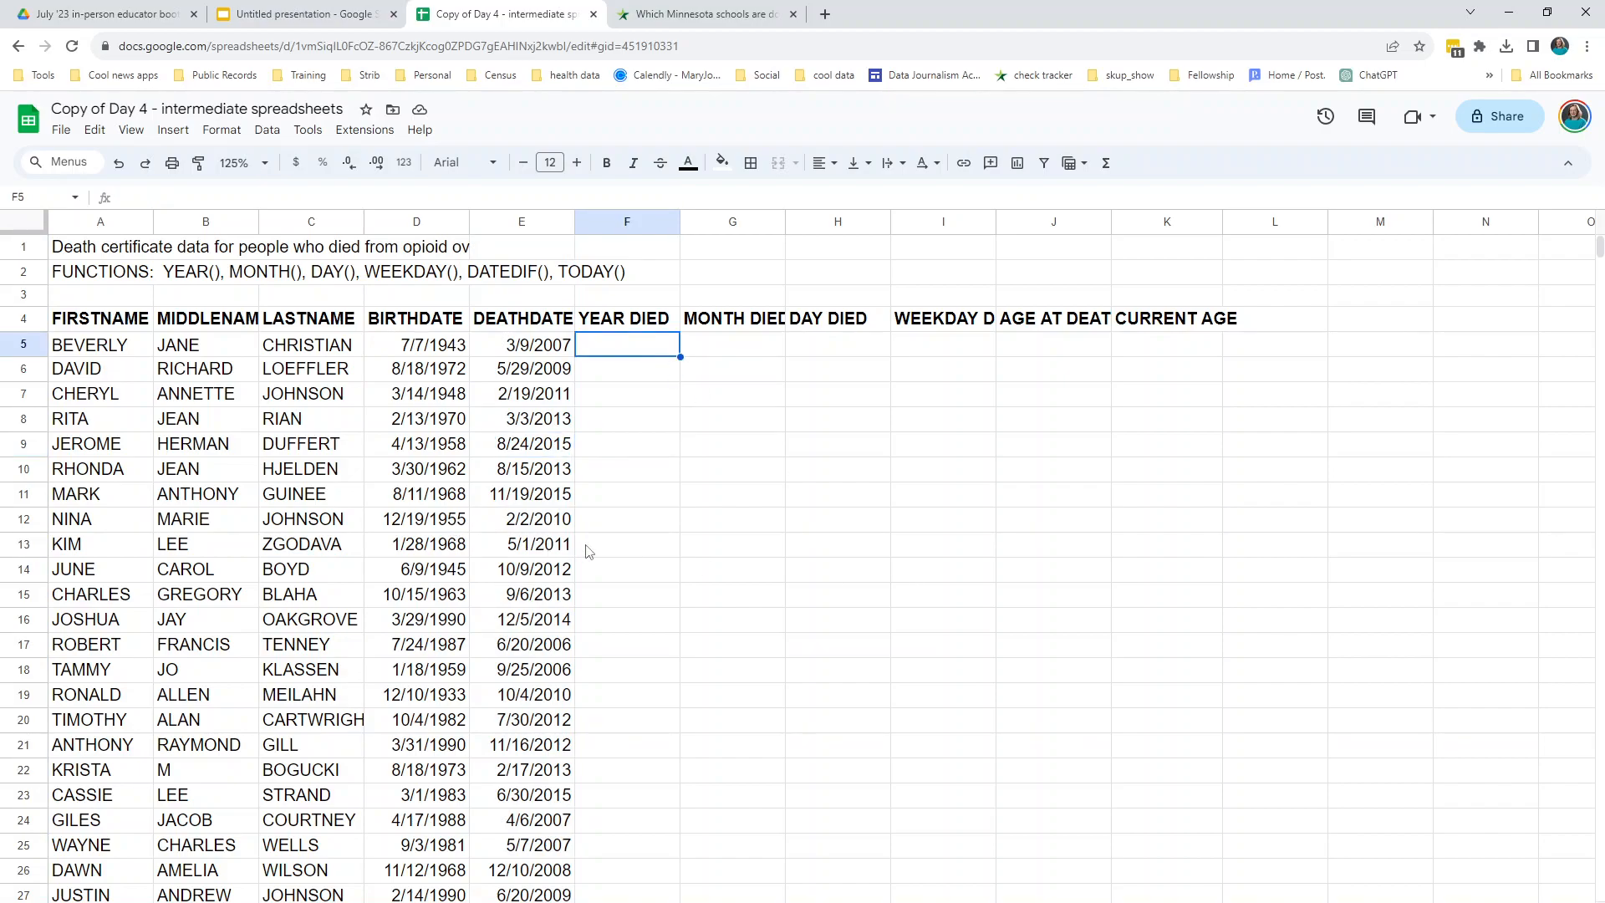
{"action": "left_click", "coordinate": [521, 222]}
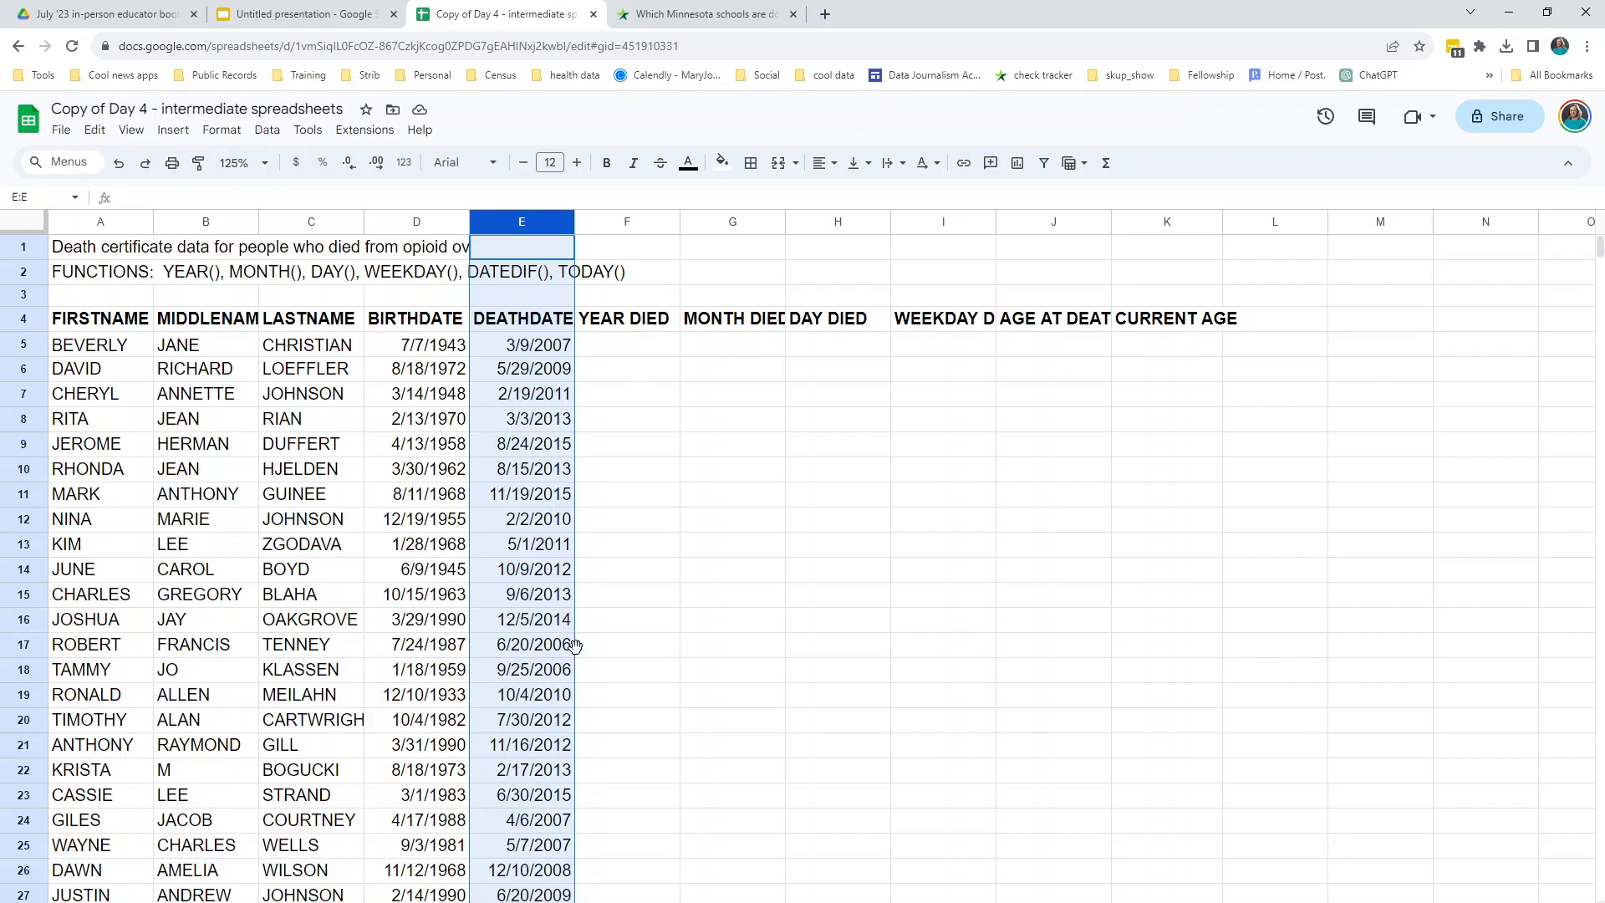
Enter =year(e5) in F5 under YEAR DIED and decline the suggested autofill.
{"action": "left_click", "coordinate": [633, 355]}
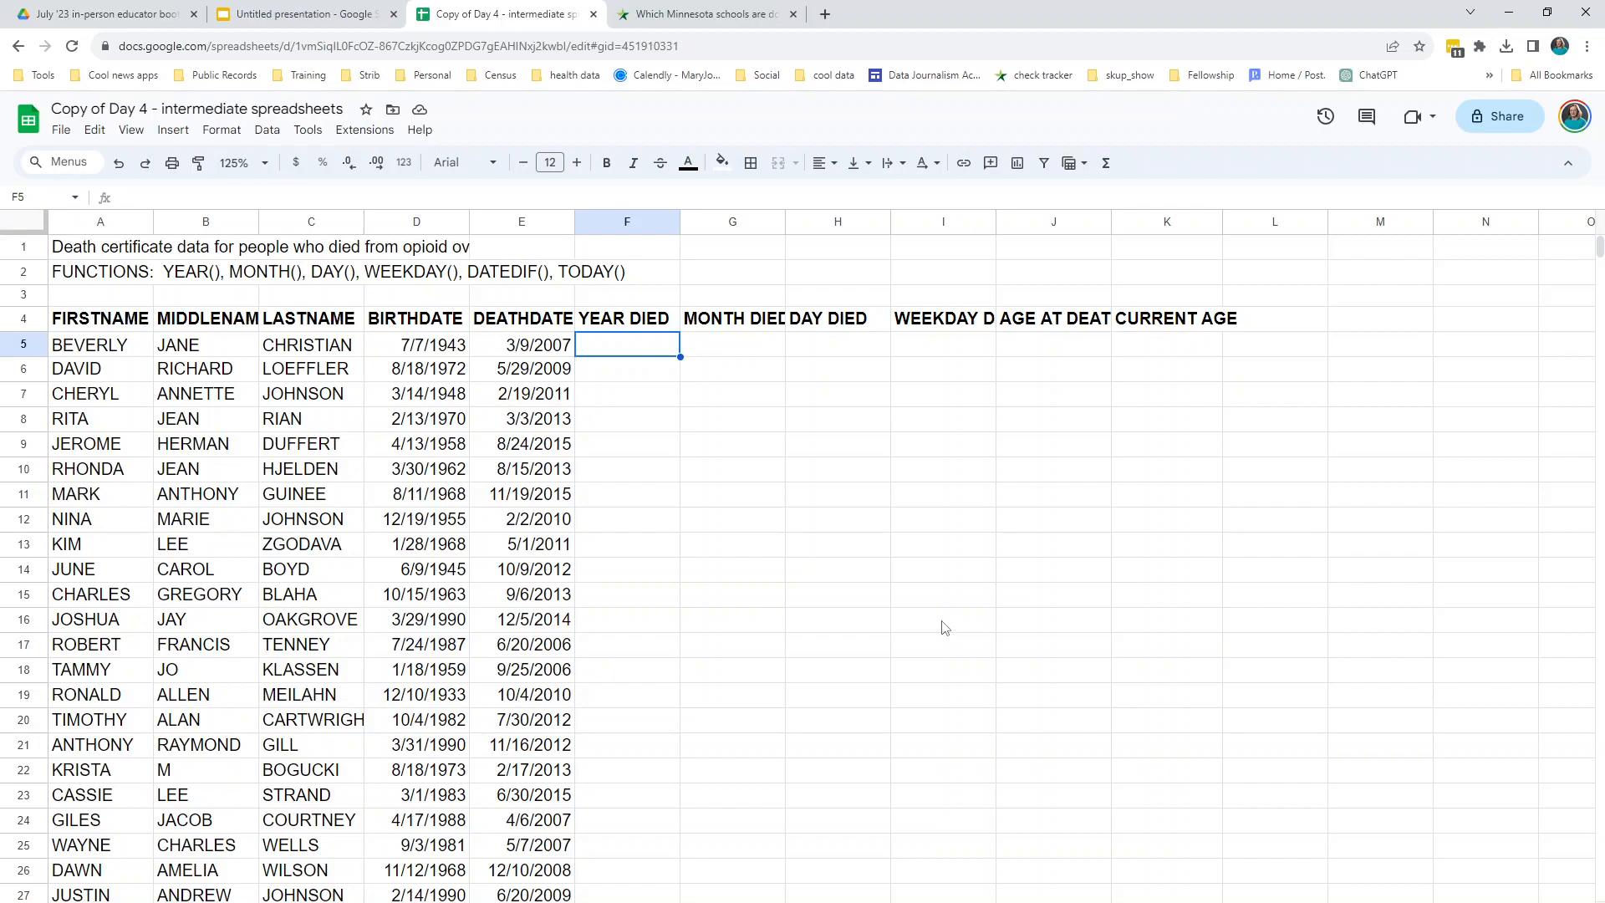
{"action": "type", "text": "="}
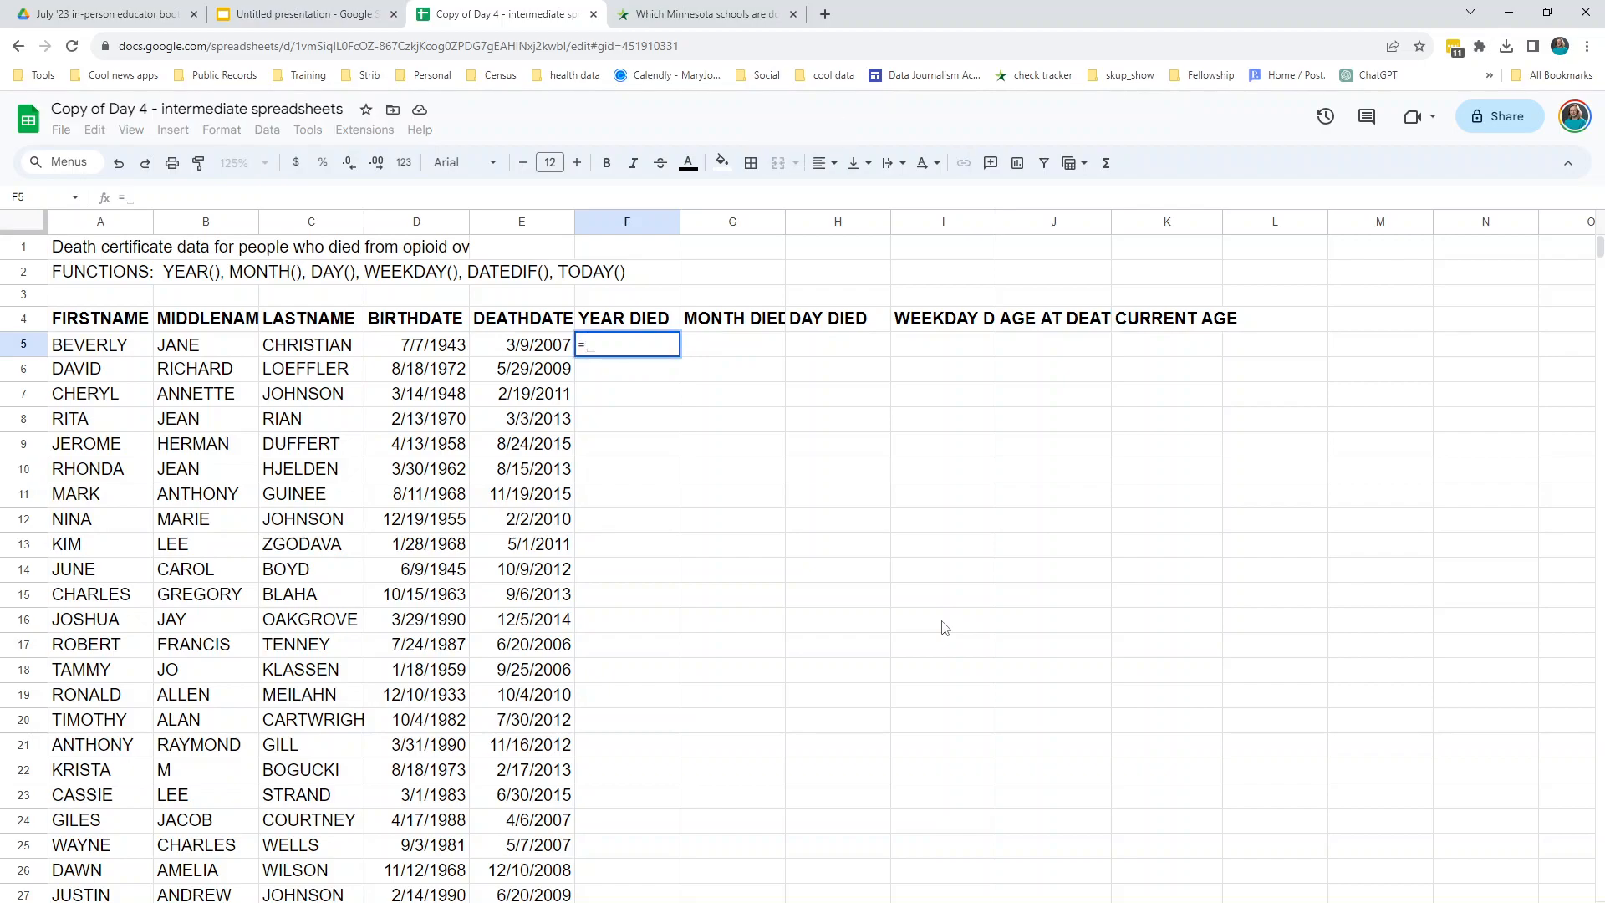
{"action": "type", "text": "year"}
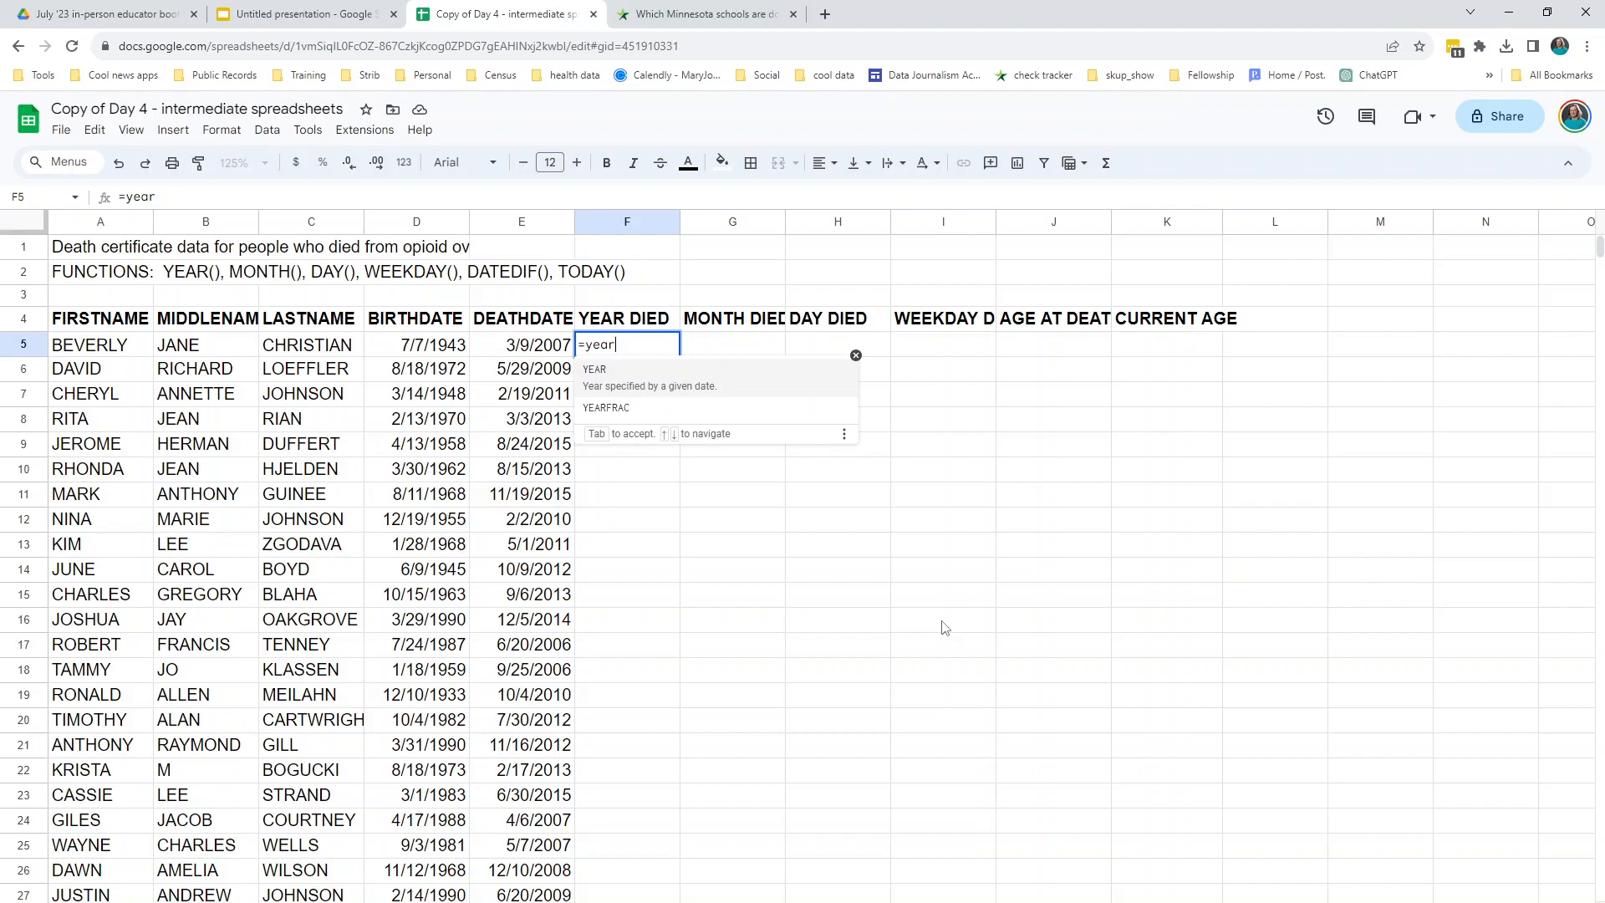
{"action": "type", "text": "(e"}
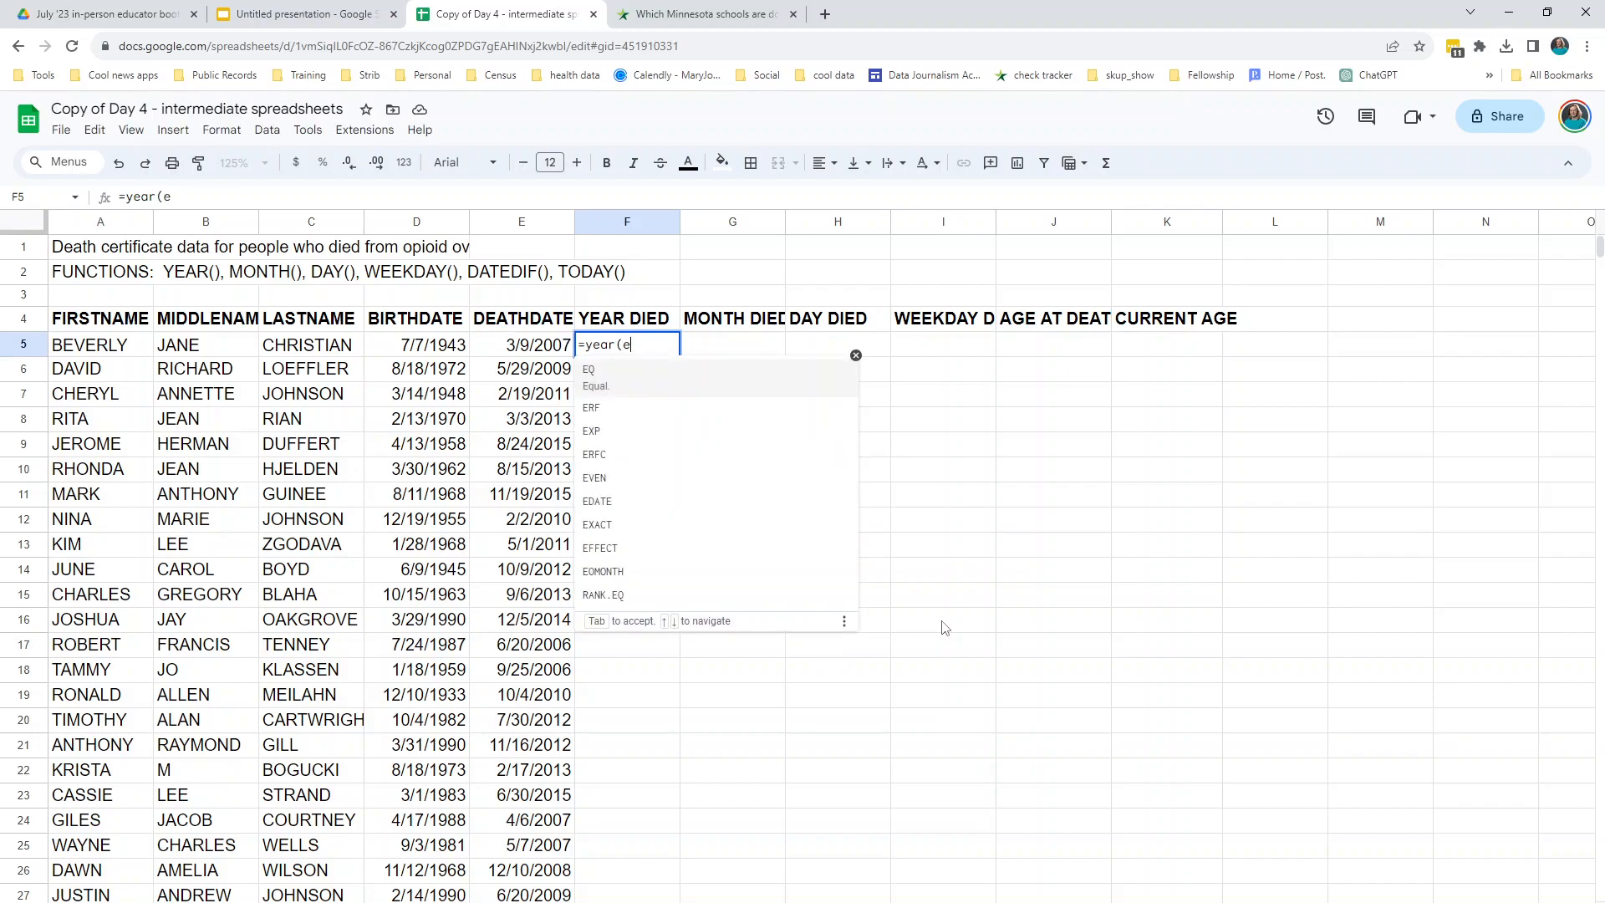
{"action": "type", "text": "5"}
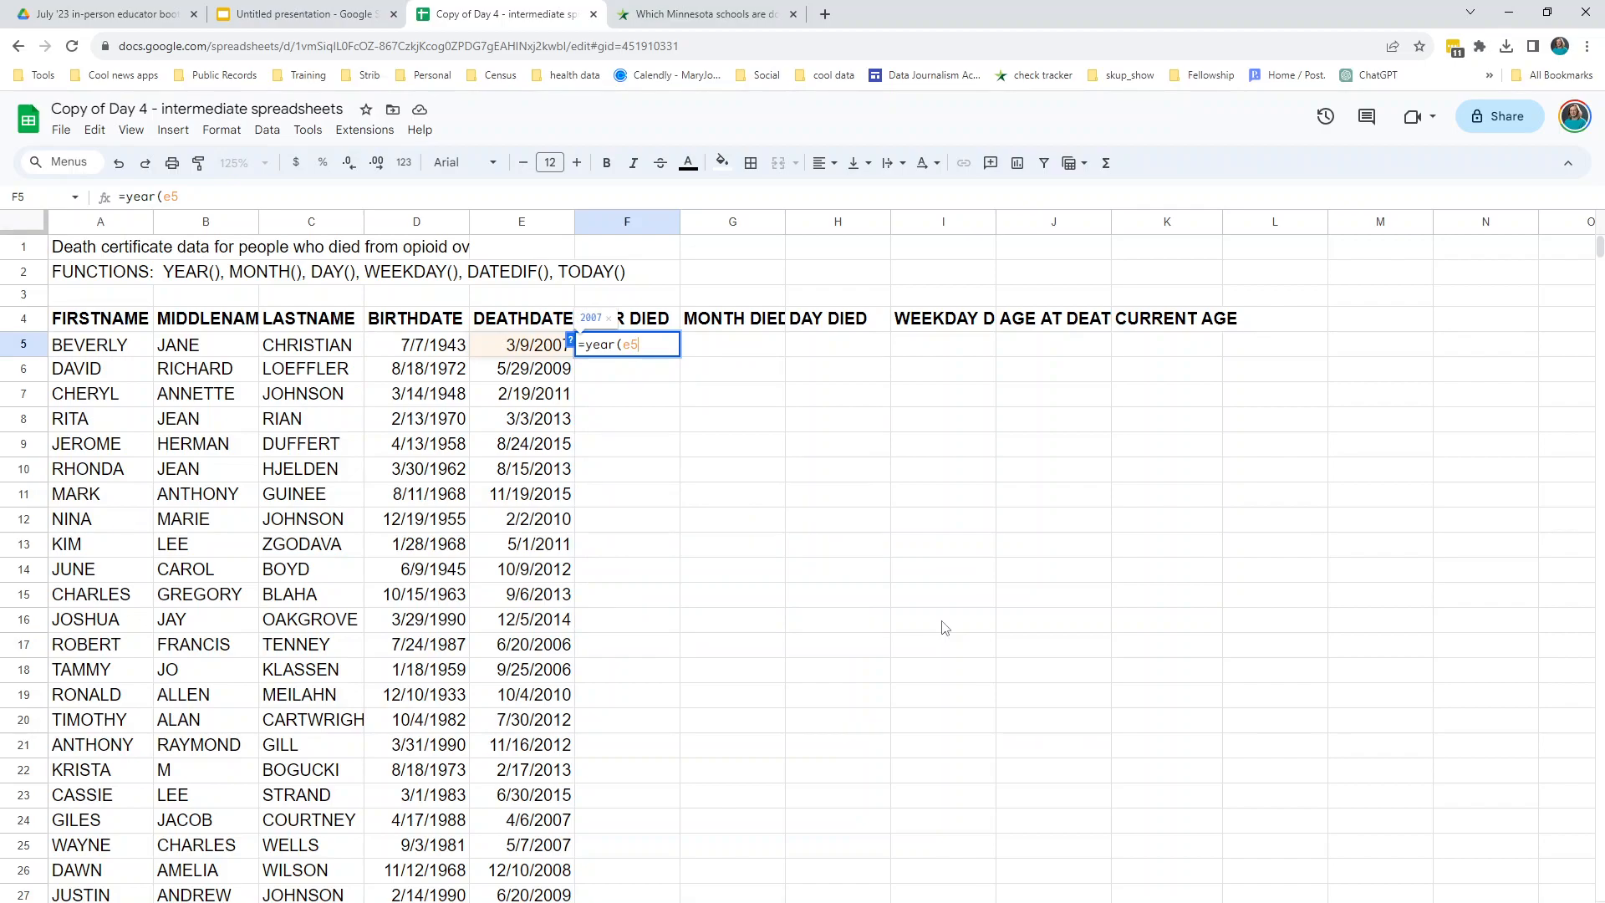
{"action": "type", "text": ")"}
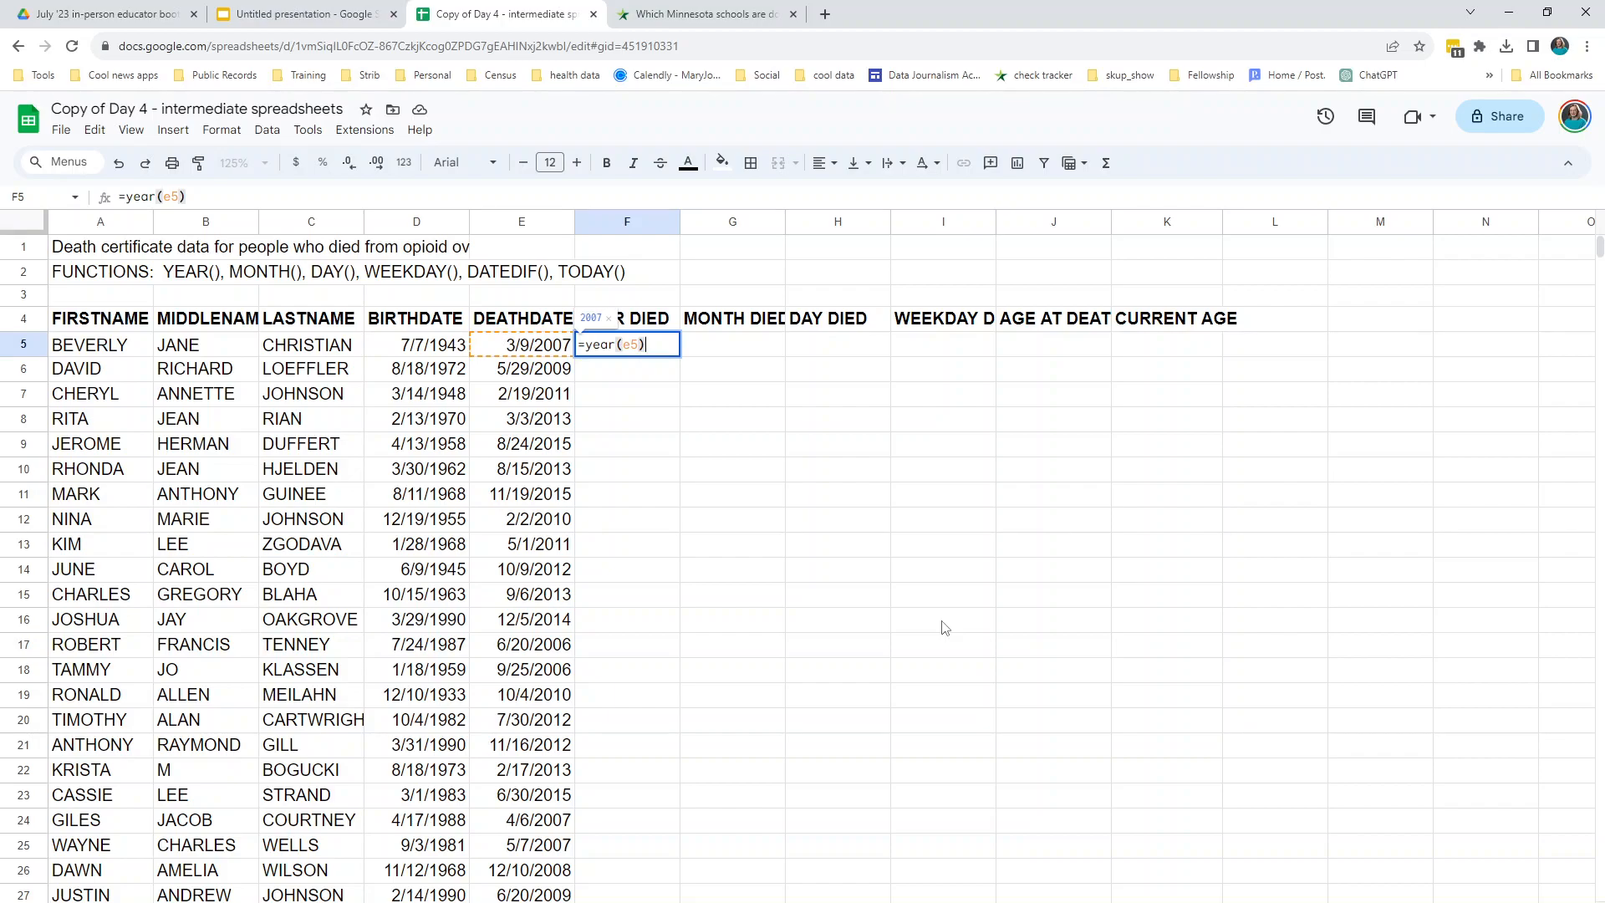
{"action": "key", "text": "Return"}
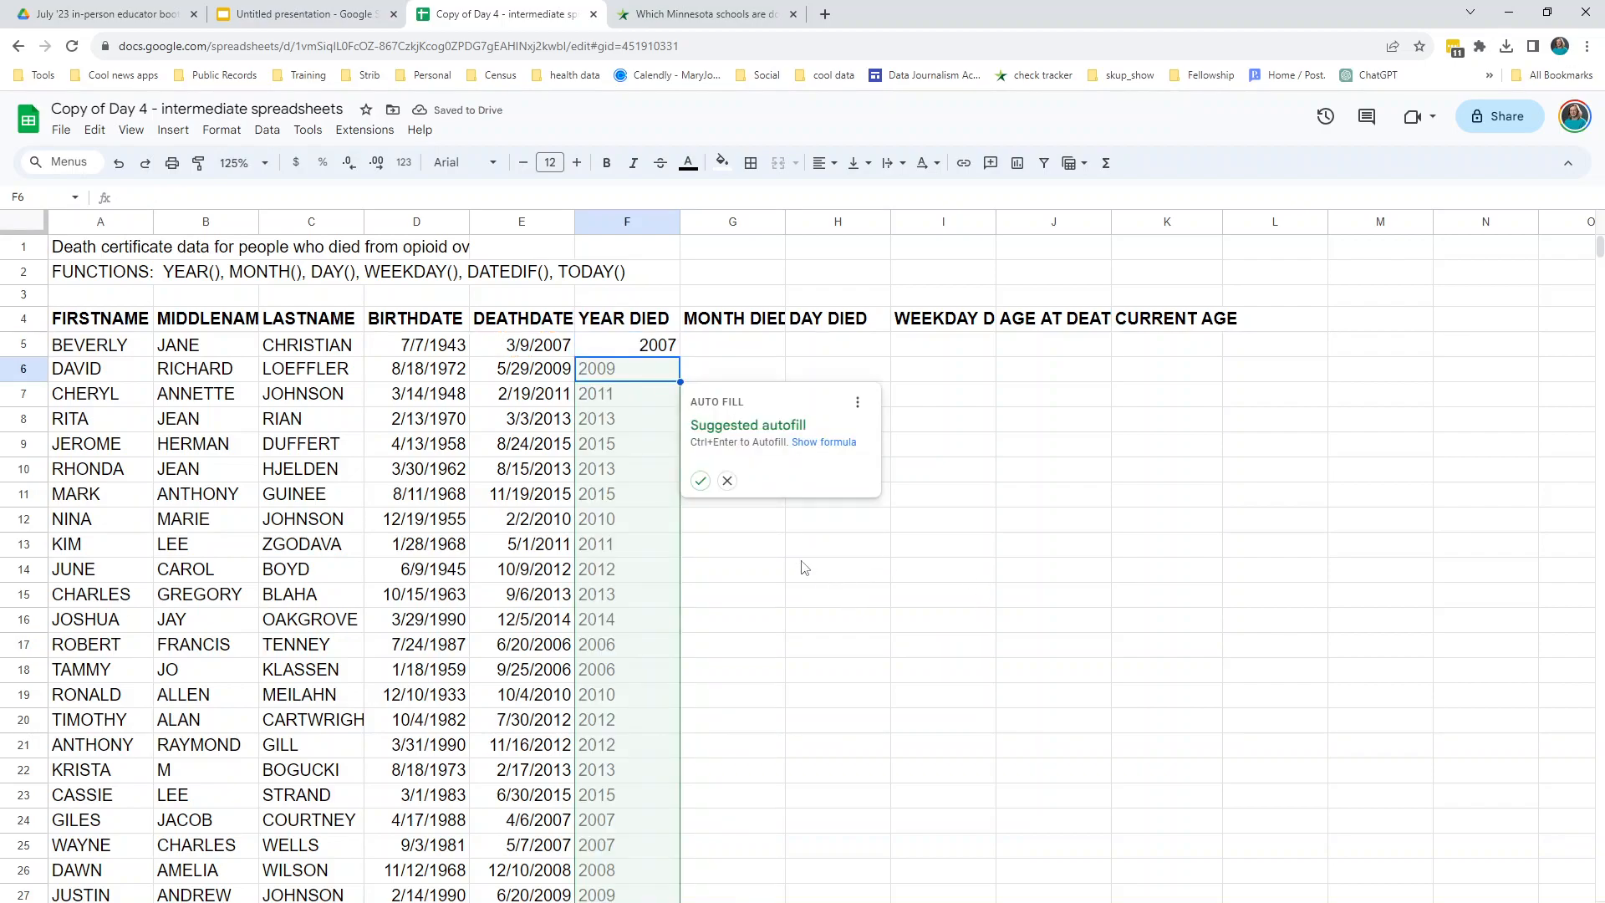
{"action": "left_click", "coordinate": [727, 483]}
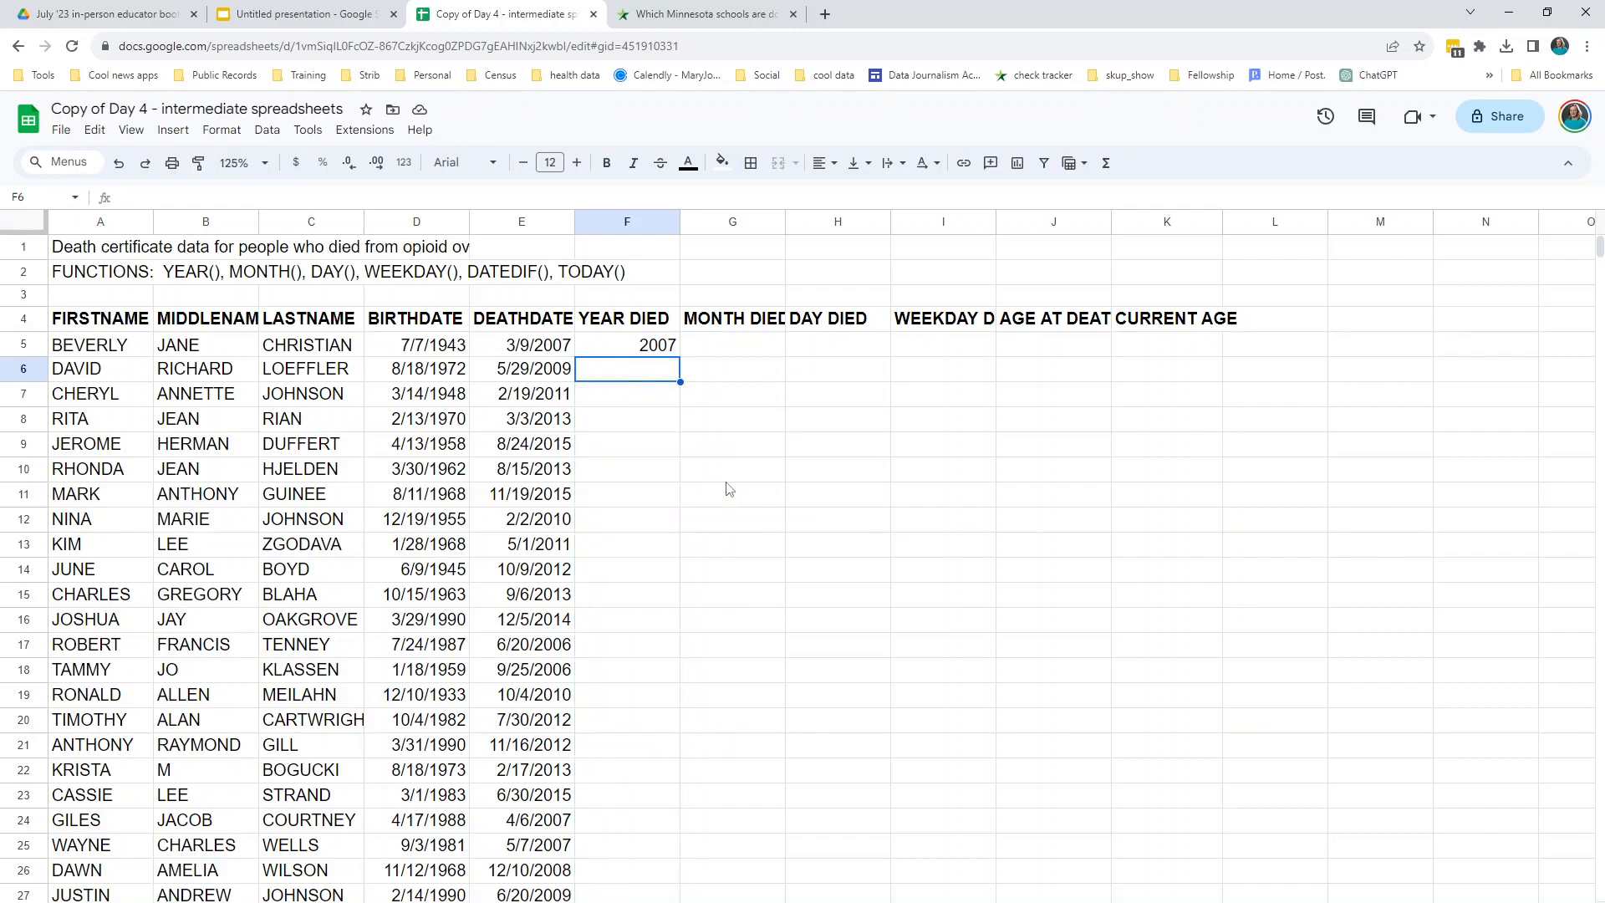
Apply the Number format to the year in F5.
{"action": "left_click", "coordinate": [616, 352]}
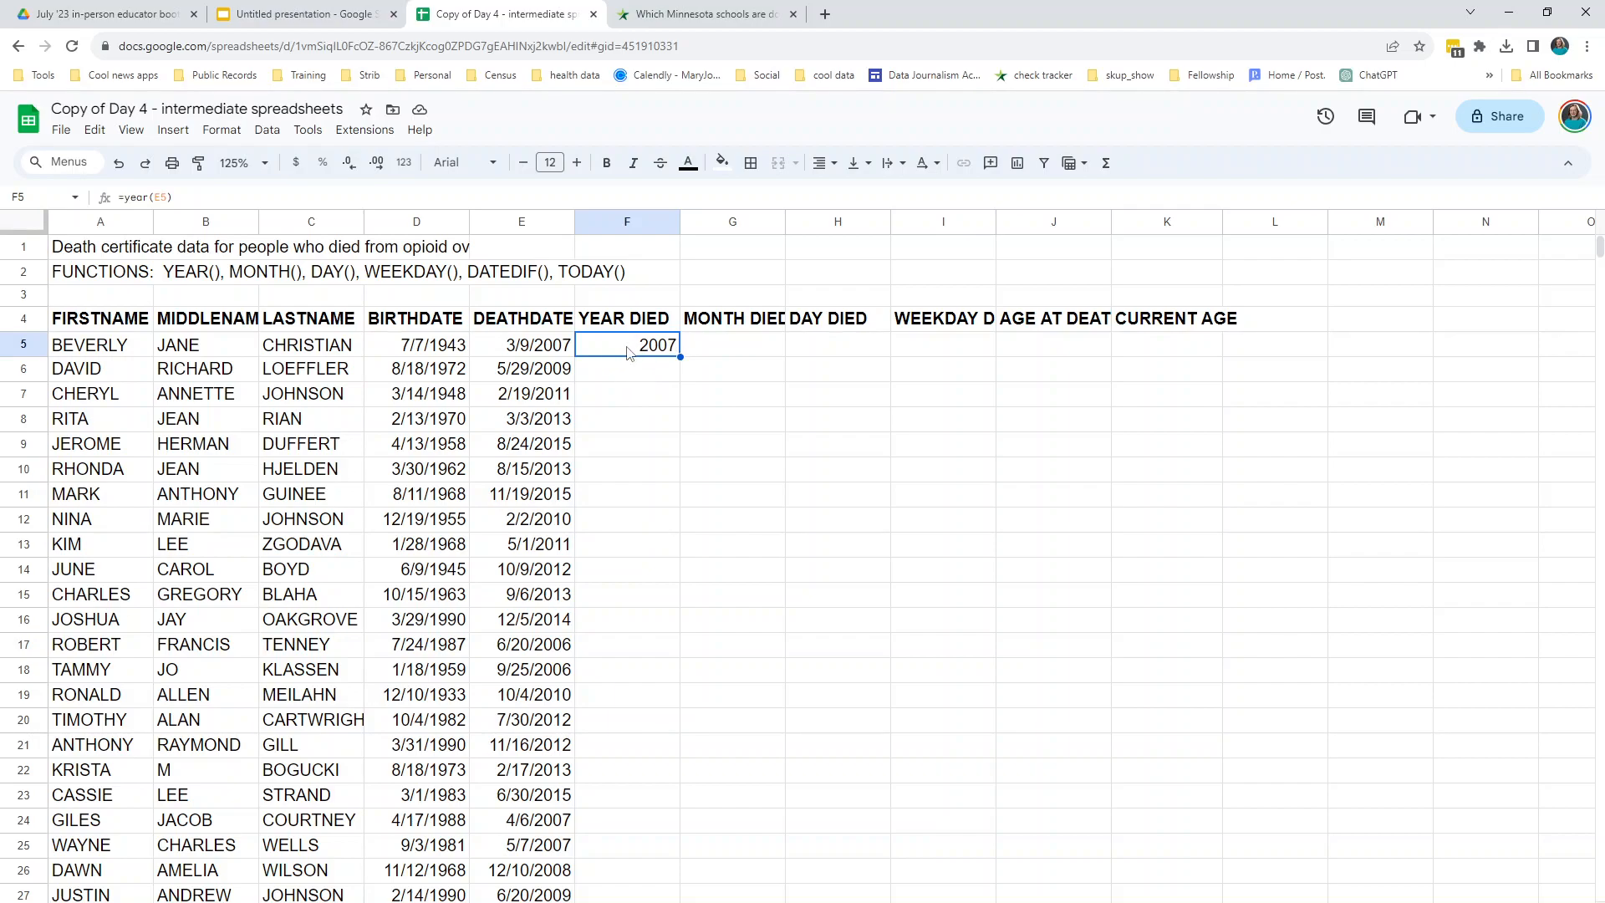
{"action": "left_click", "coordinate": [403, 164]}
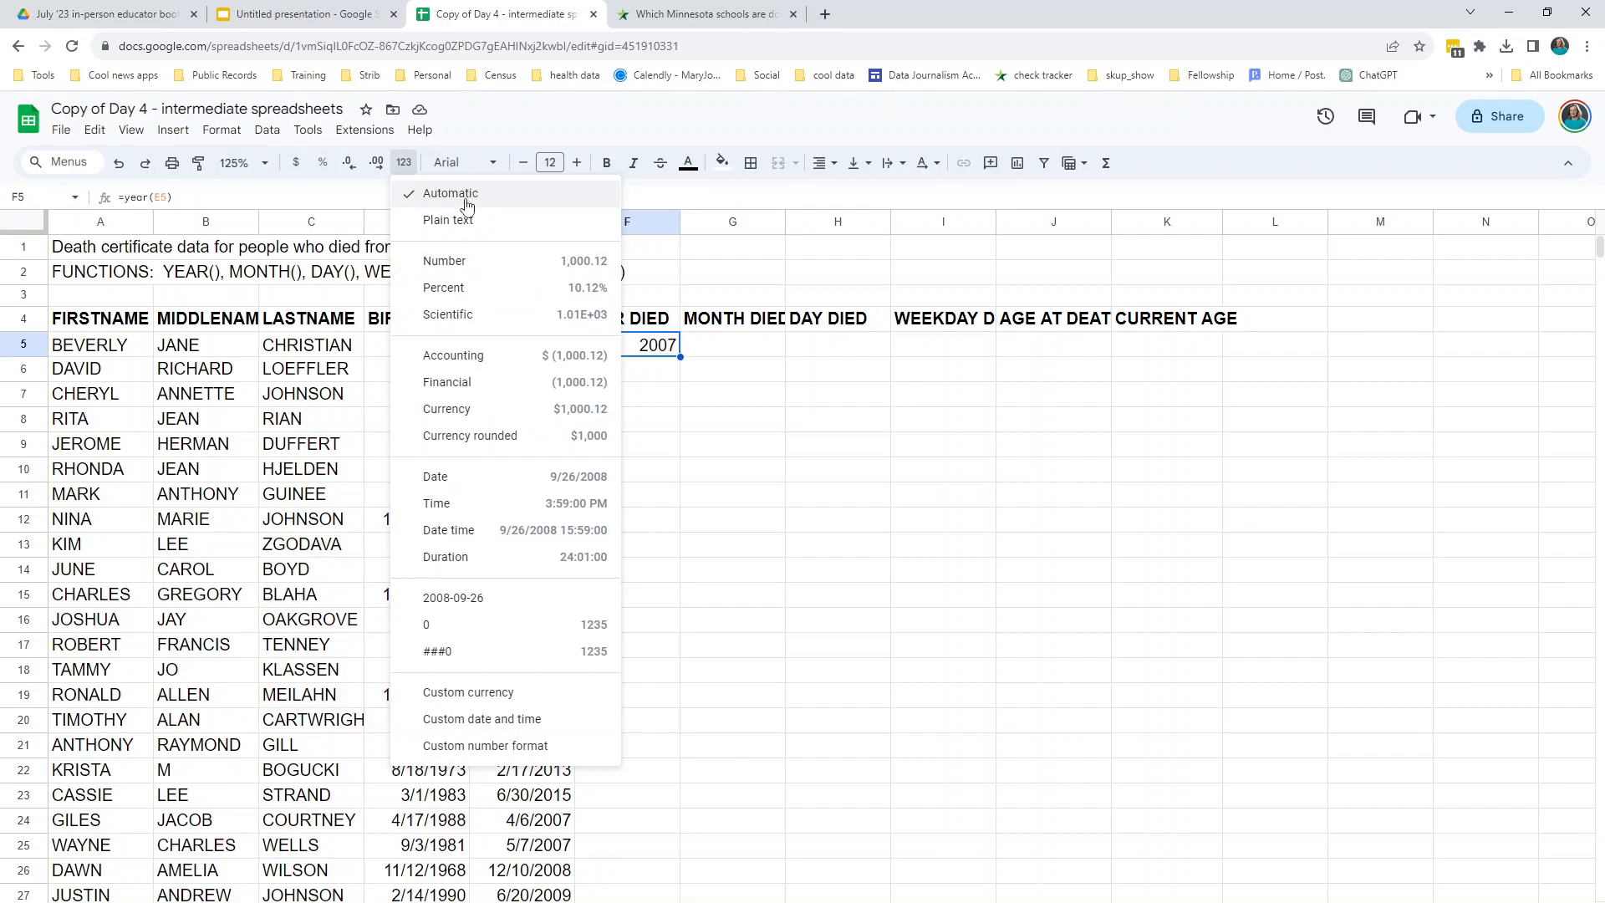
{"action": "left_click", "coordinate": [445, 263]}
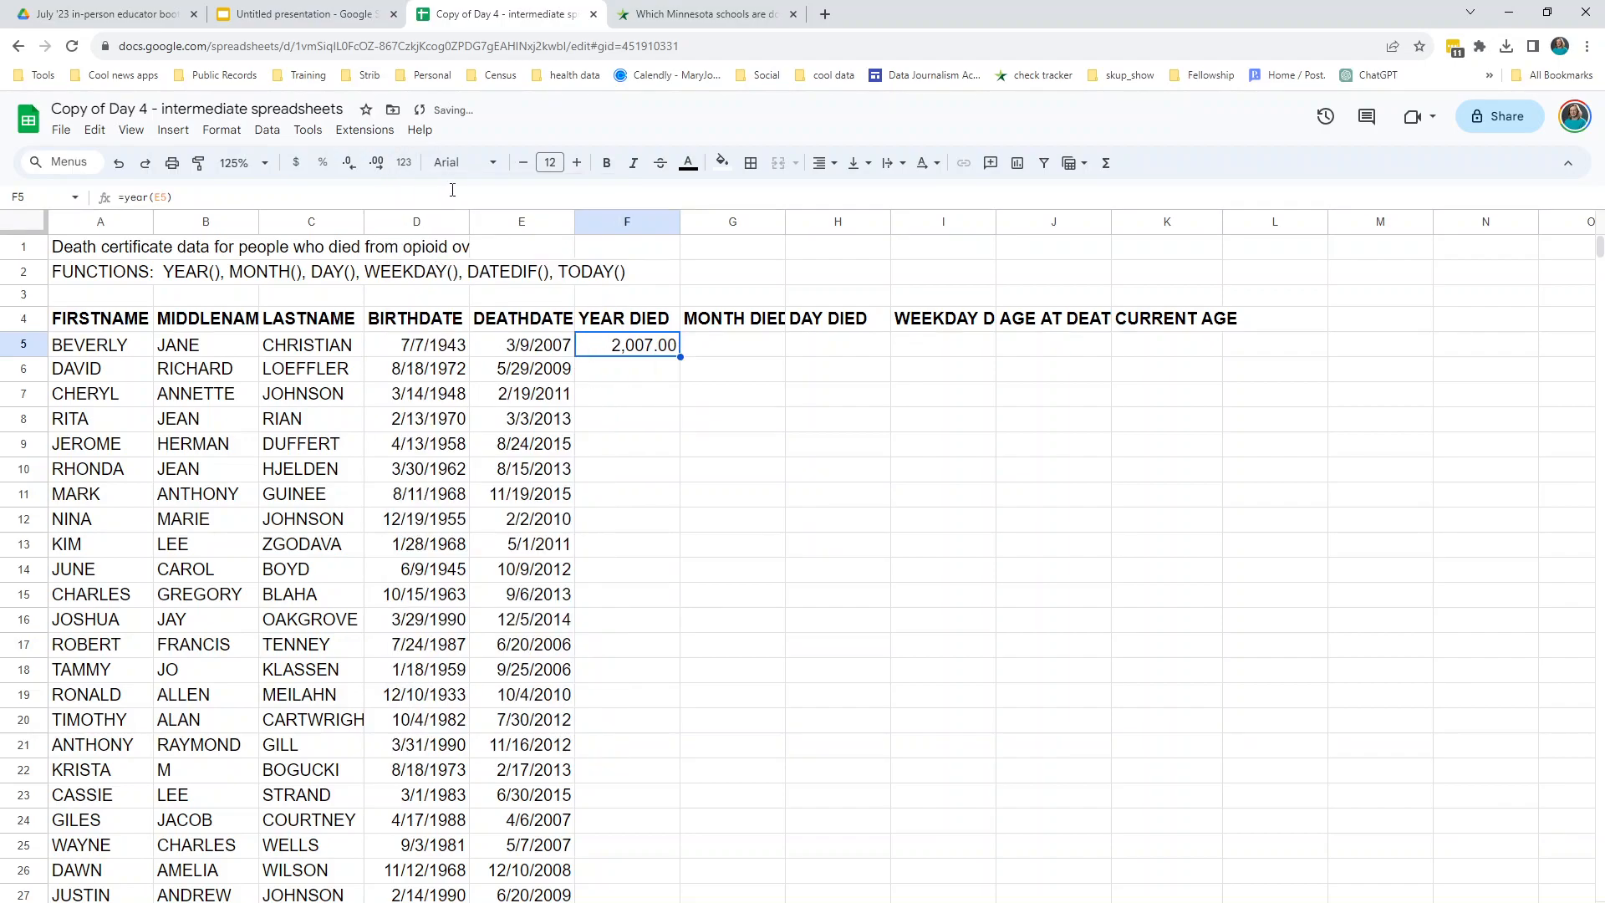
Set the number format of F5 to the whole-number format 0, without a thousands separator or decimals.
{"action": "left_click", "coordinate": [456, 163]}
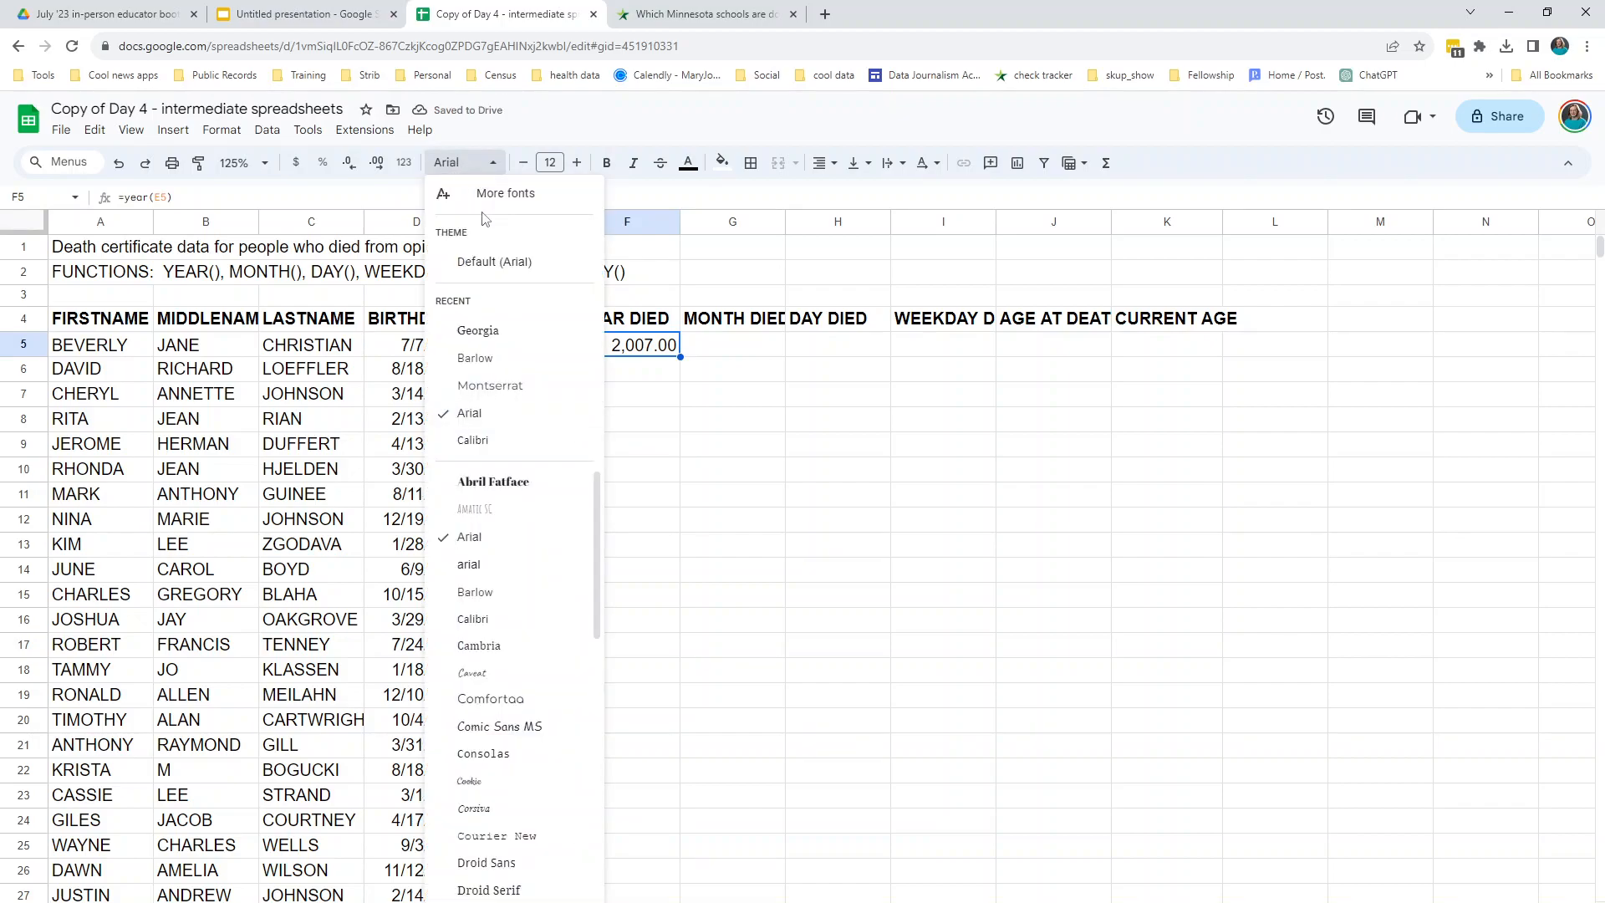
{"action": "left_click", "coordinate": [404, 164]}
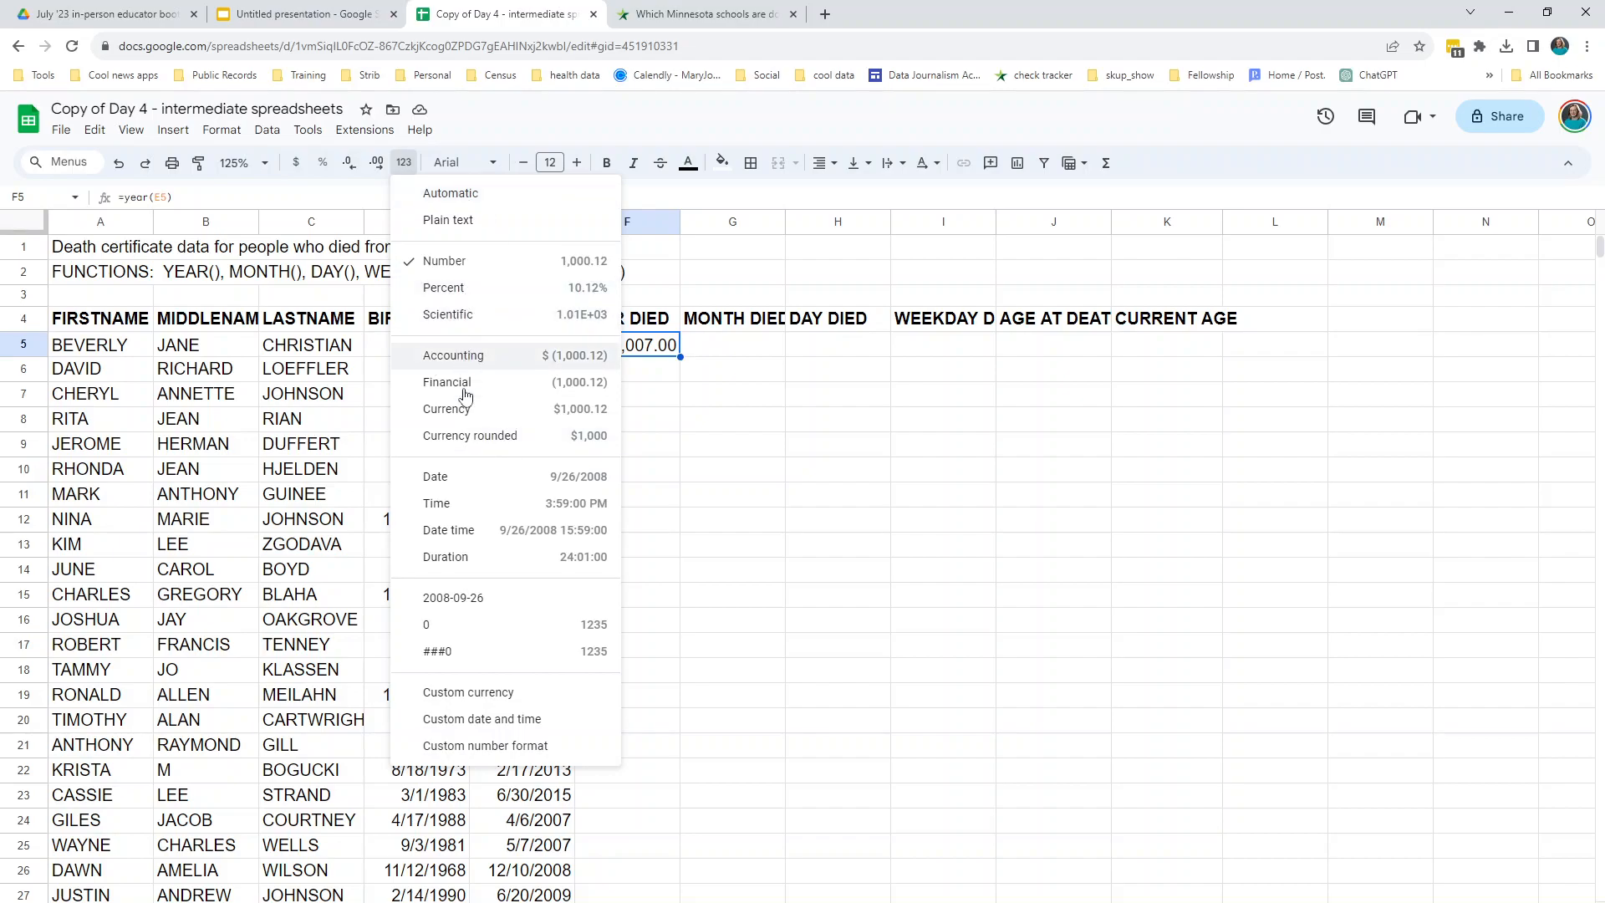
{"action": "left_click", "coordinate": [447, 624]}
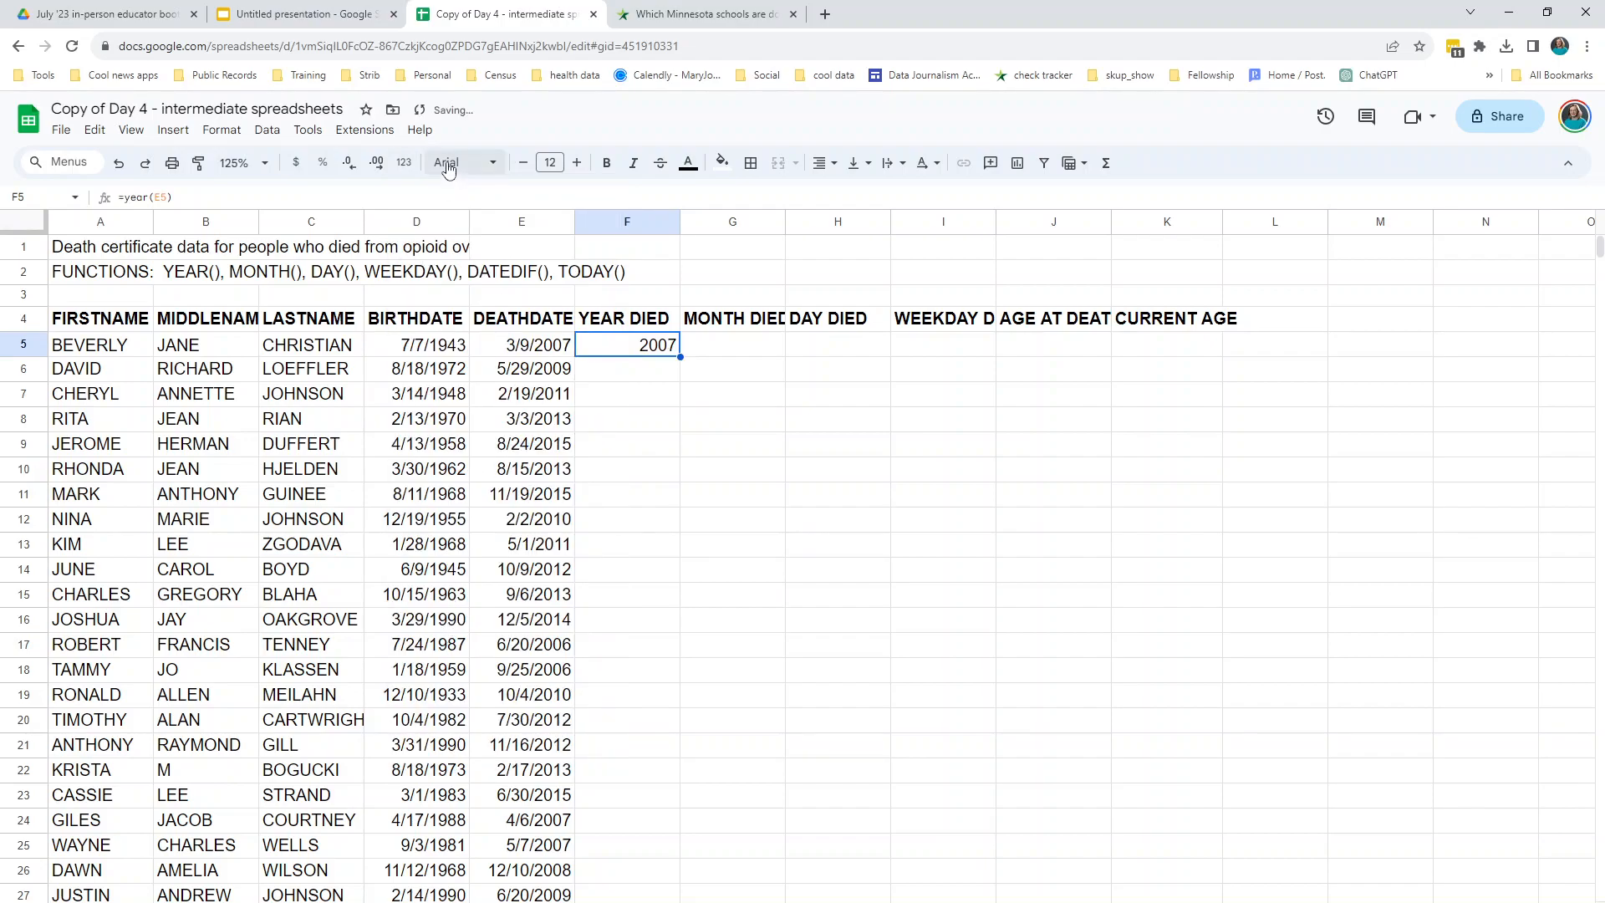
{"action": "left_click", "coordinate": [404, 162]}
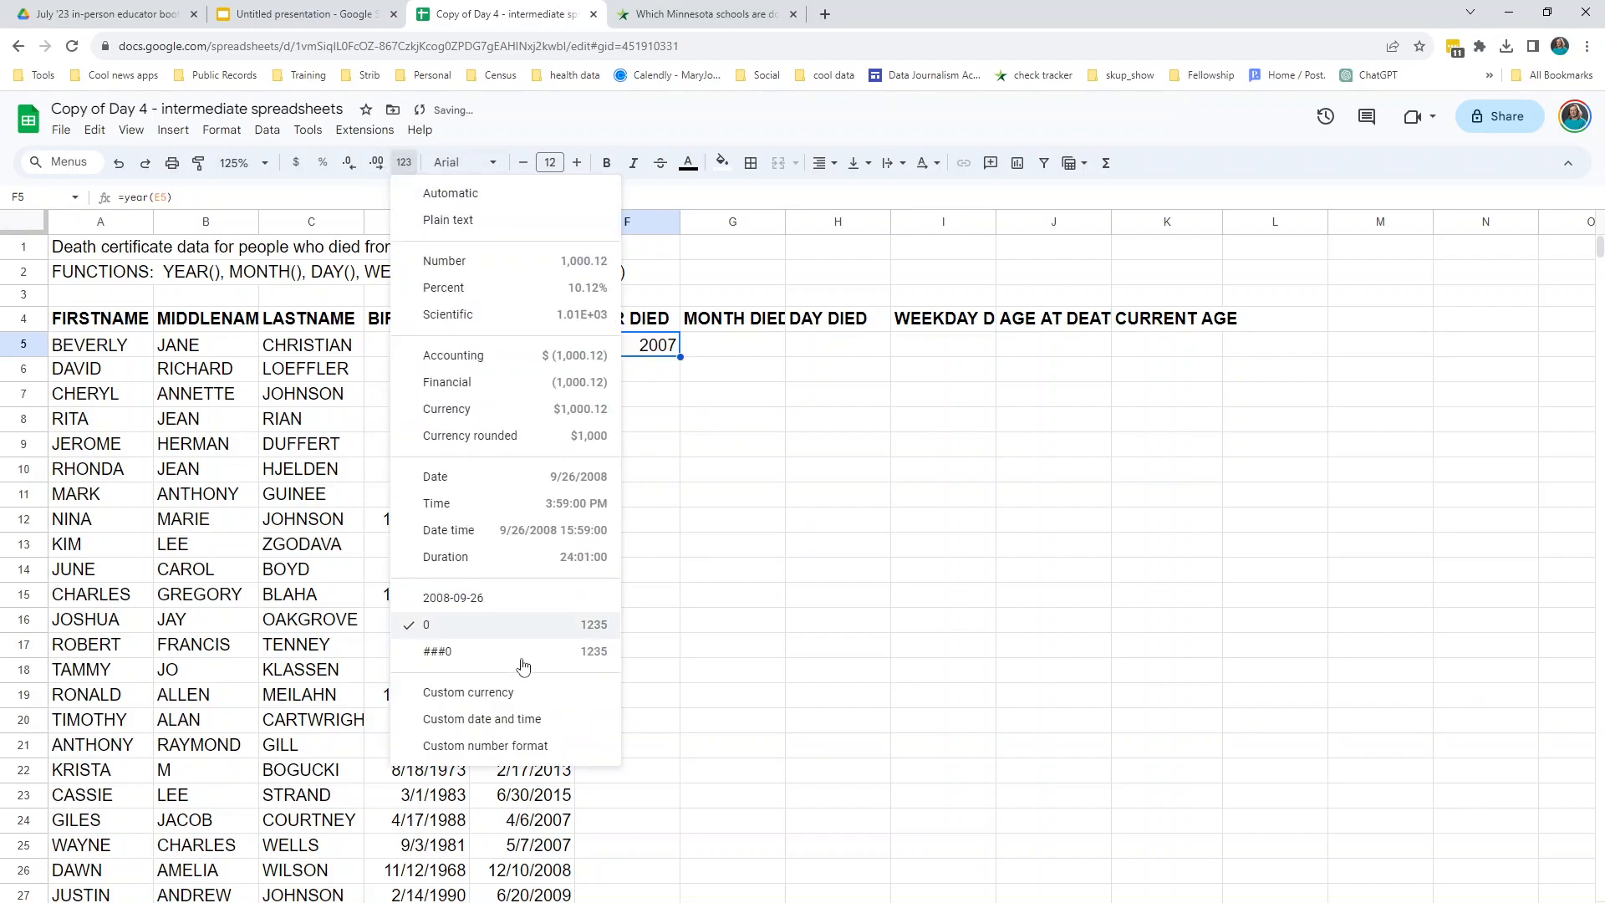
{"action": "left_click", "coordinate": [484, 633]}
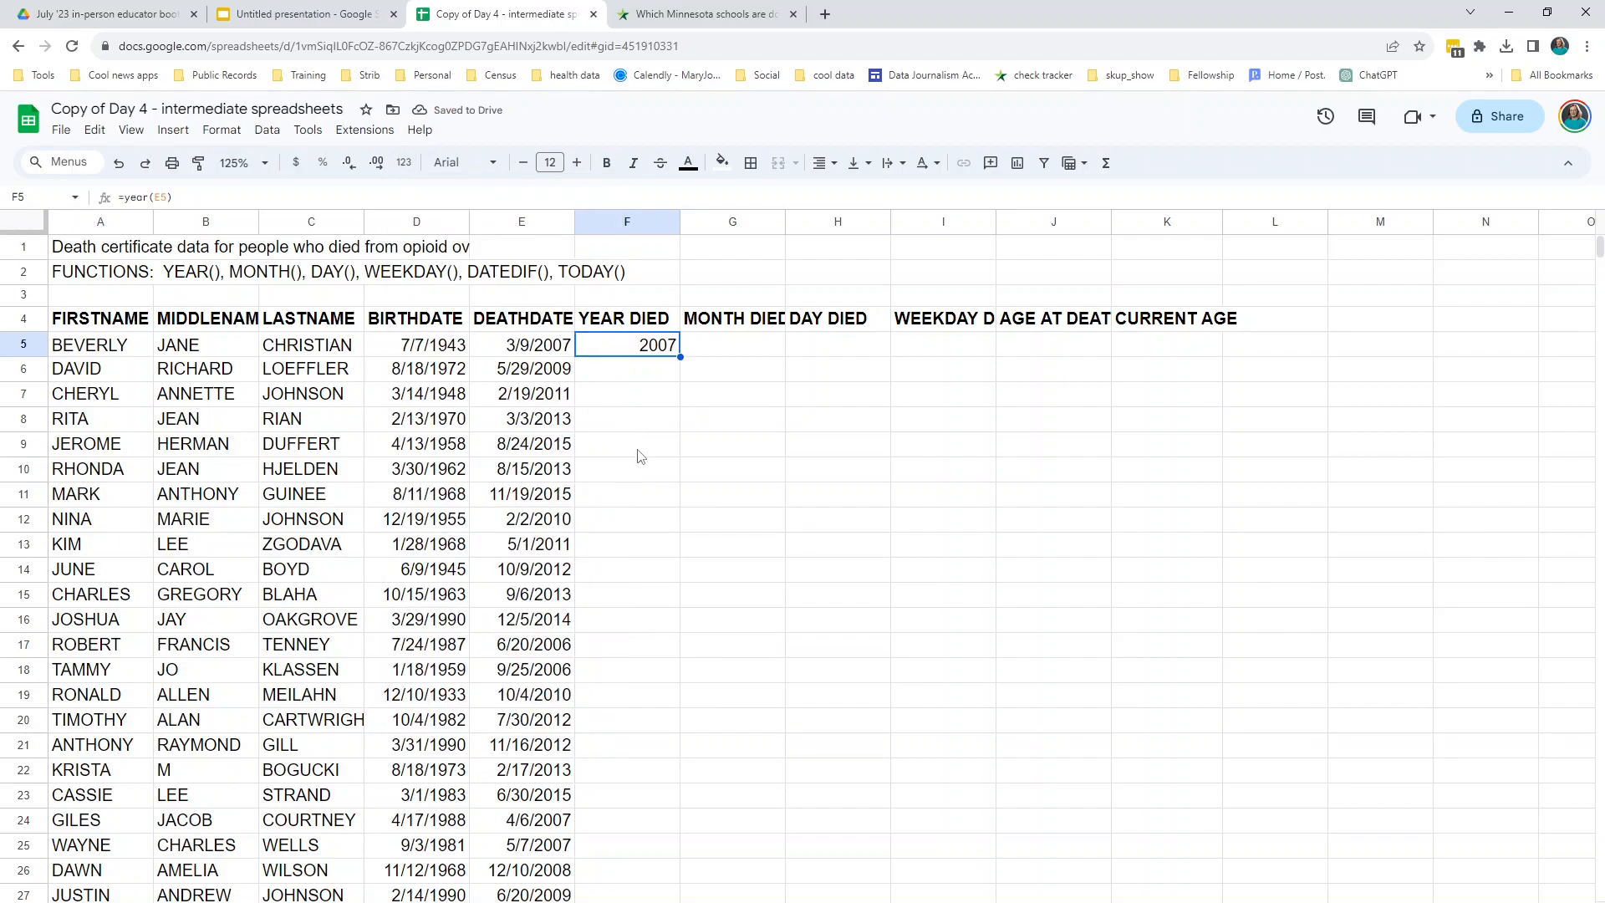
Fill the year formula from F5 down the rest of the YEAR DIED column.
{"action": "double_click", "coordinate": [679, 357]}
{"action": "scroll", "coordinate": [648, 518], "scroll_direction": "down", "scroll_amount": 3}
{"action": "scroll", "coordinate": [648, 519], "scroll_direction": "up", "scroll_amount": 3}
Enter =month(e5) in G5 under MONTH DIED and accept the suggested autofill for the rows below.
{"action": "left_click", "coordinate": [753, 349]}
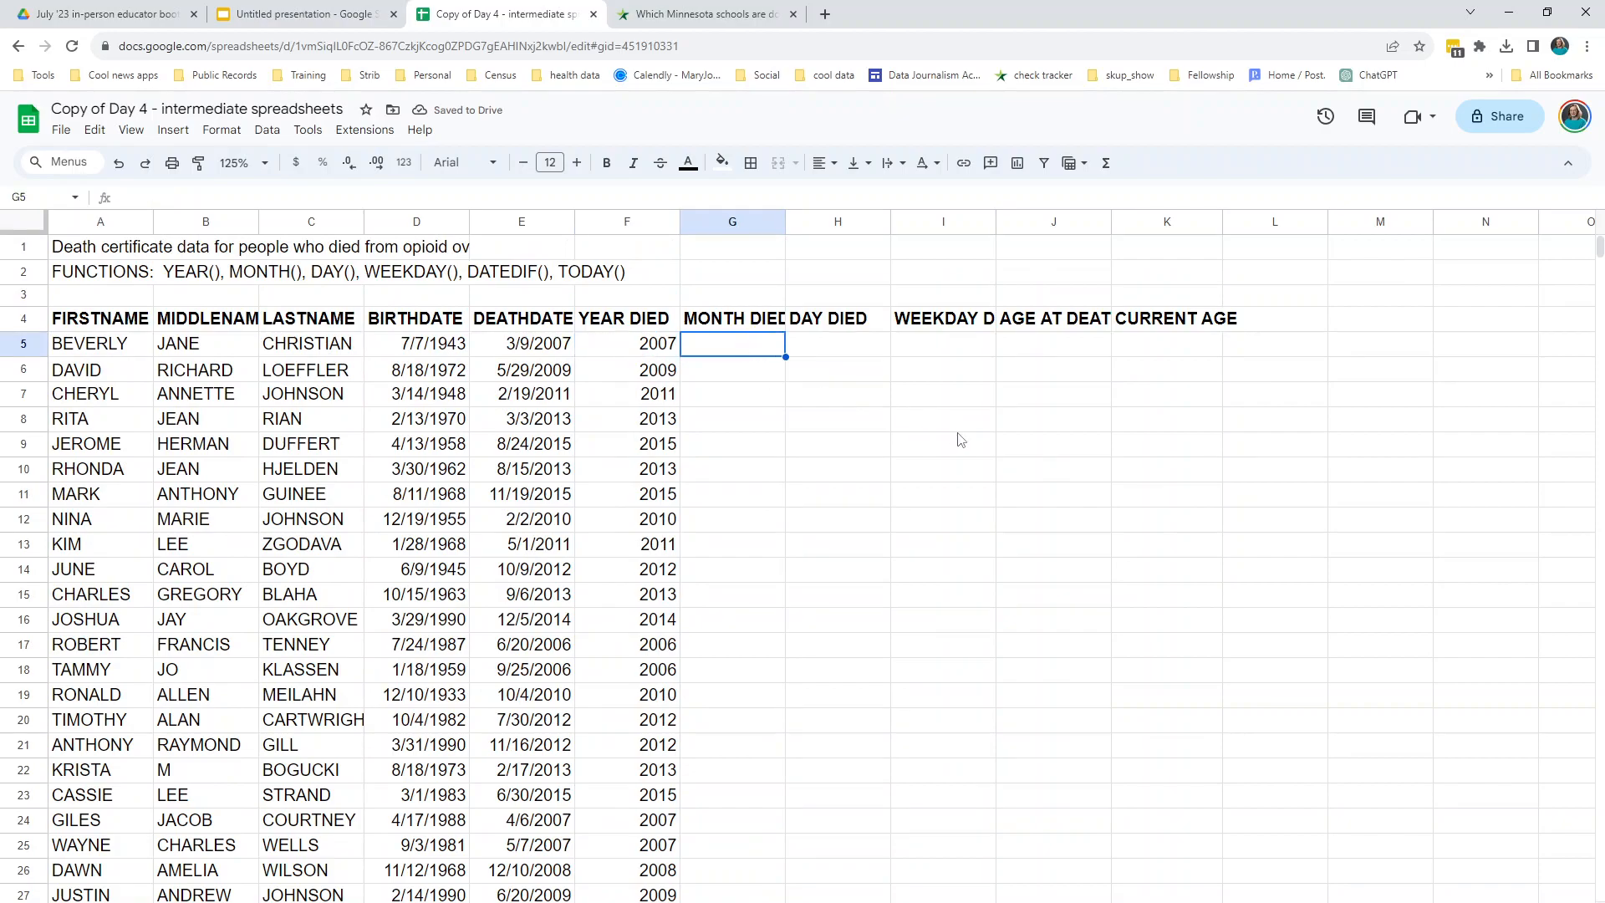
{"action": "type", "text": "=month("}
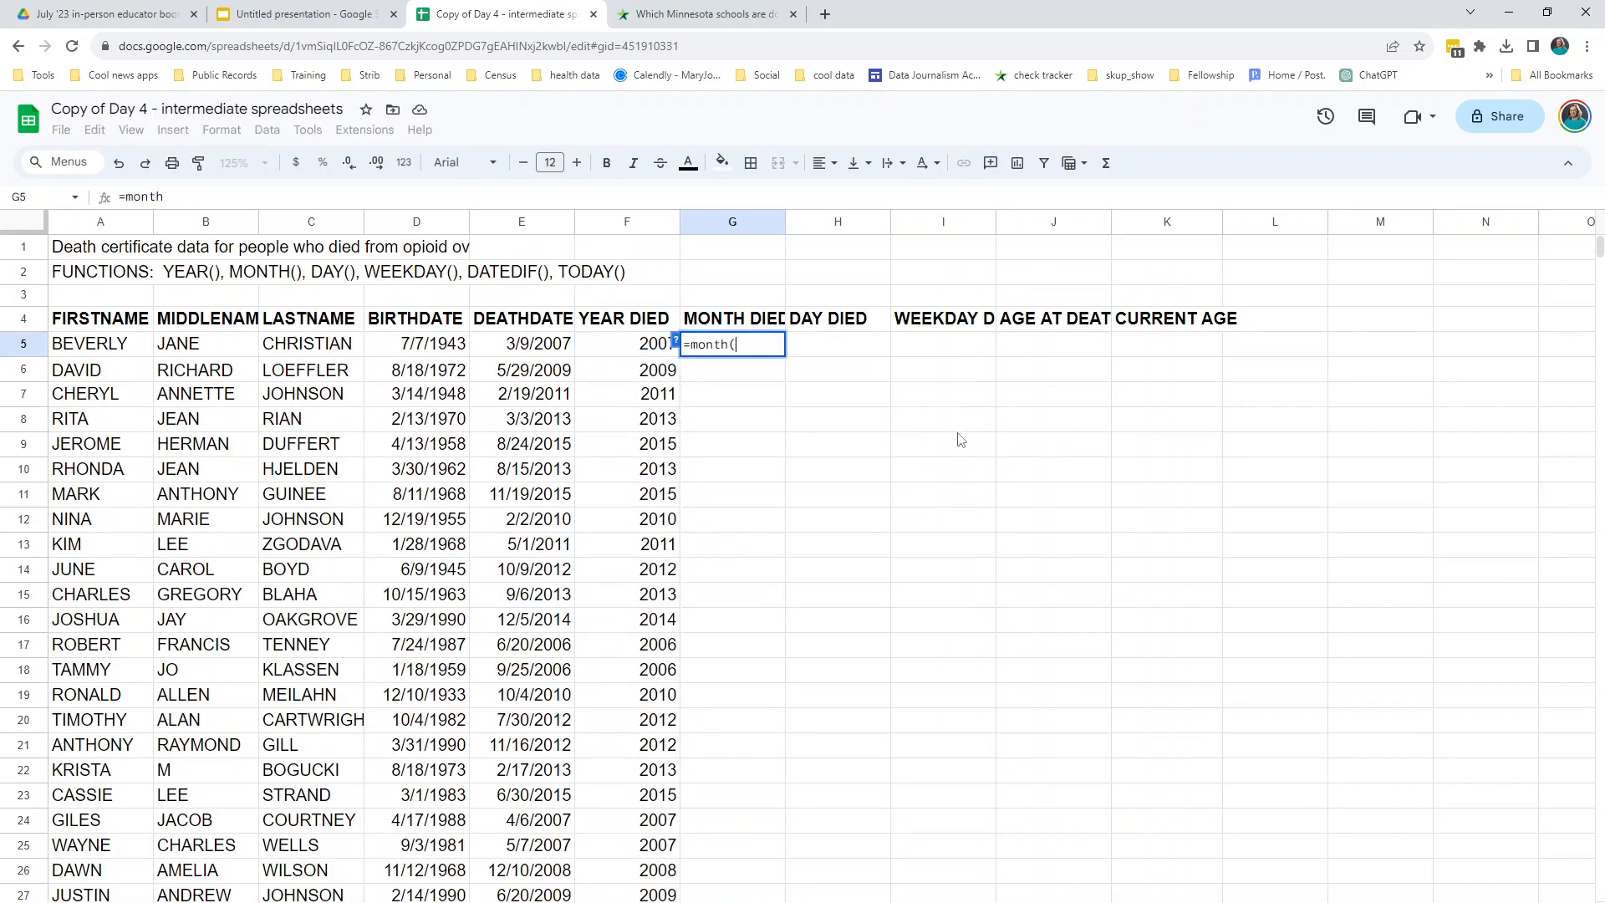
{"action": "type", "text": "e"}
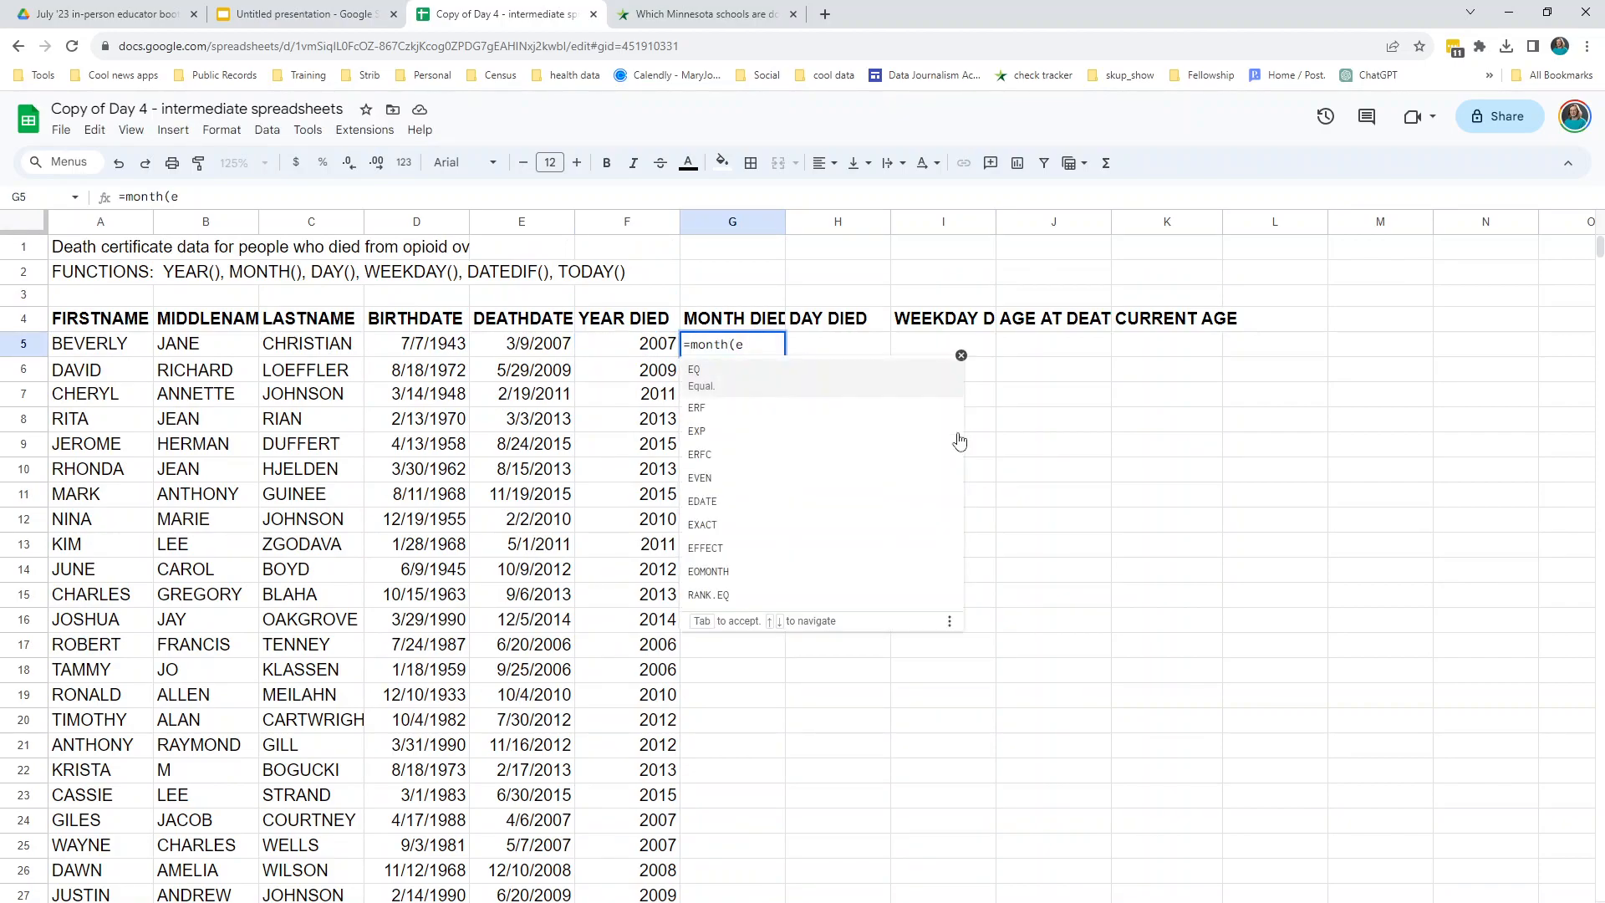
{"action": "type", "text": "5)"}
{"action": "key", "text": "Return"}
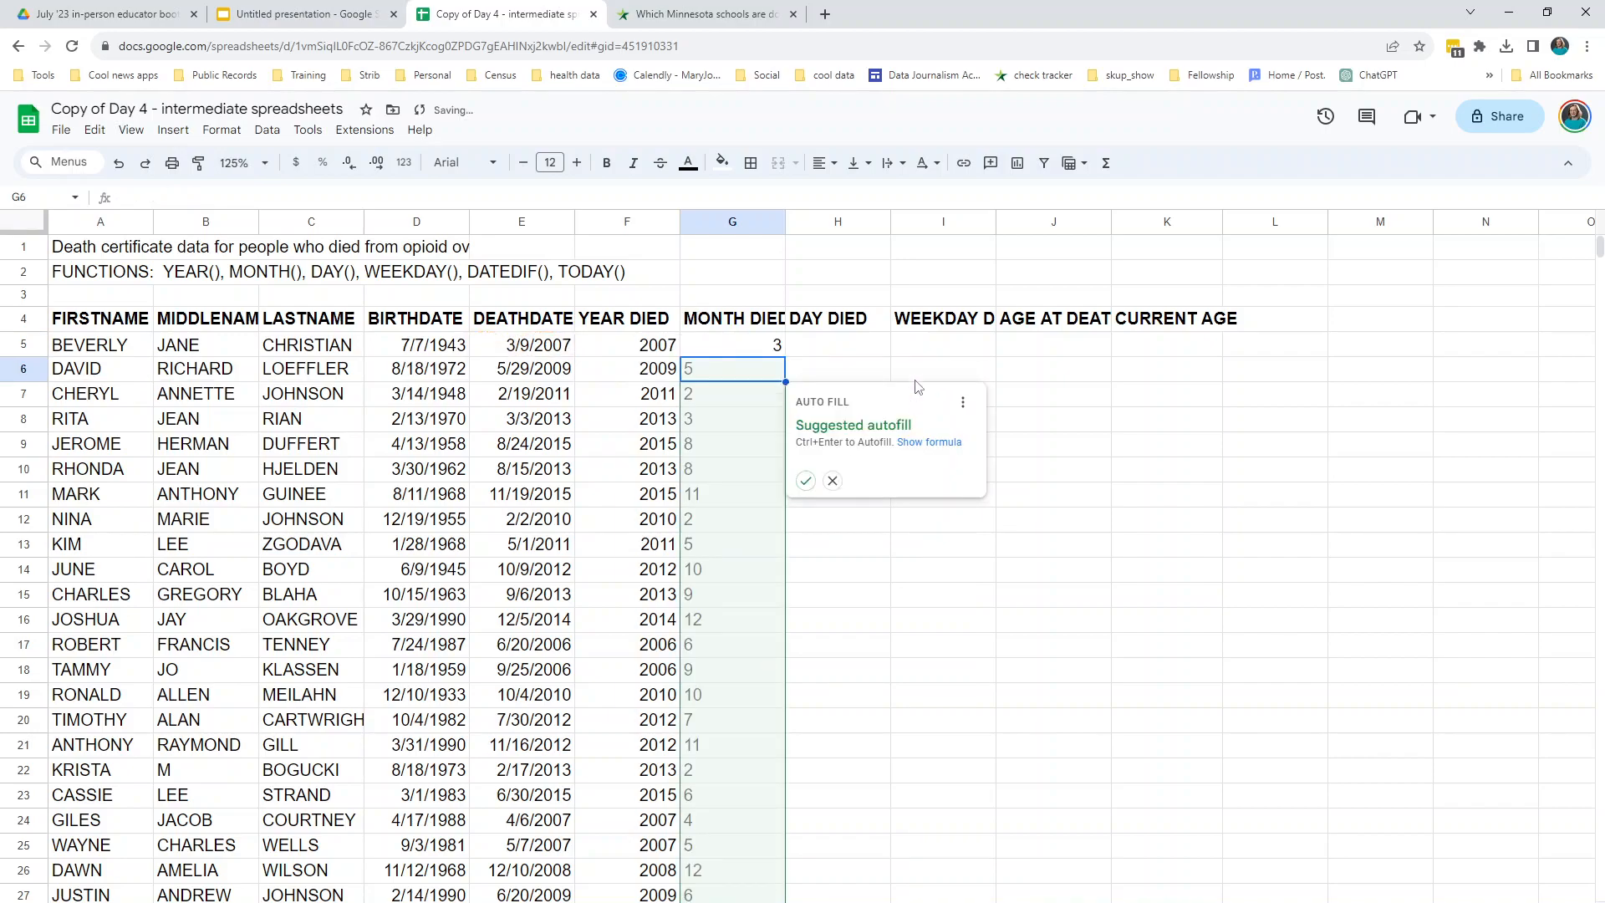
{"action": "left_click", "coordinate": [805, 480]}
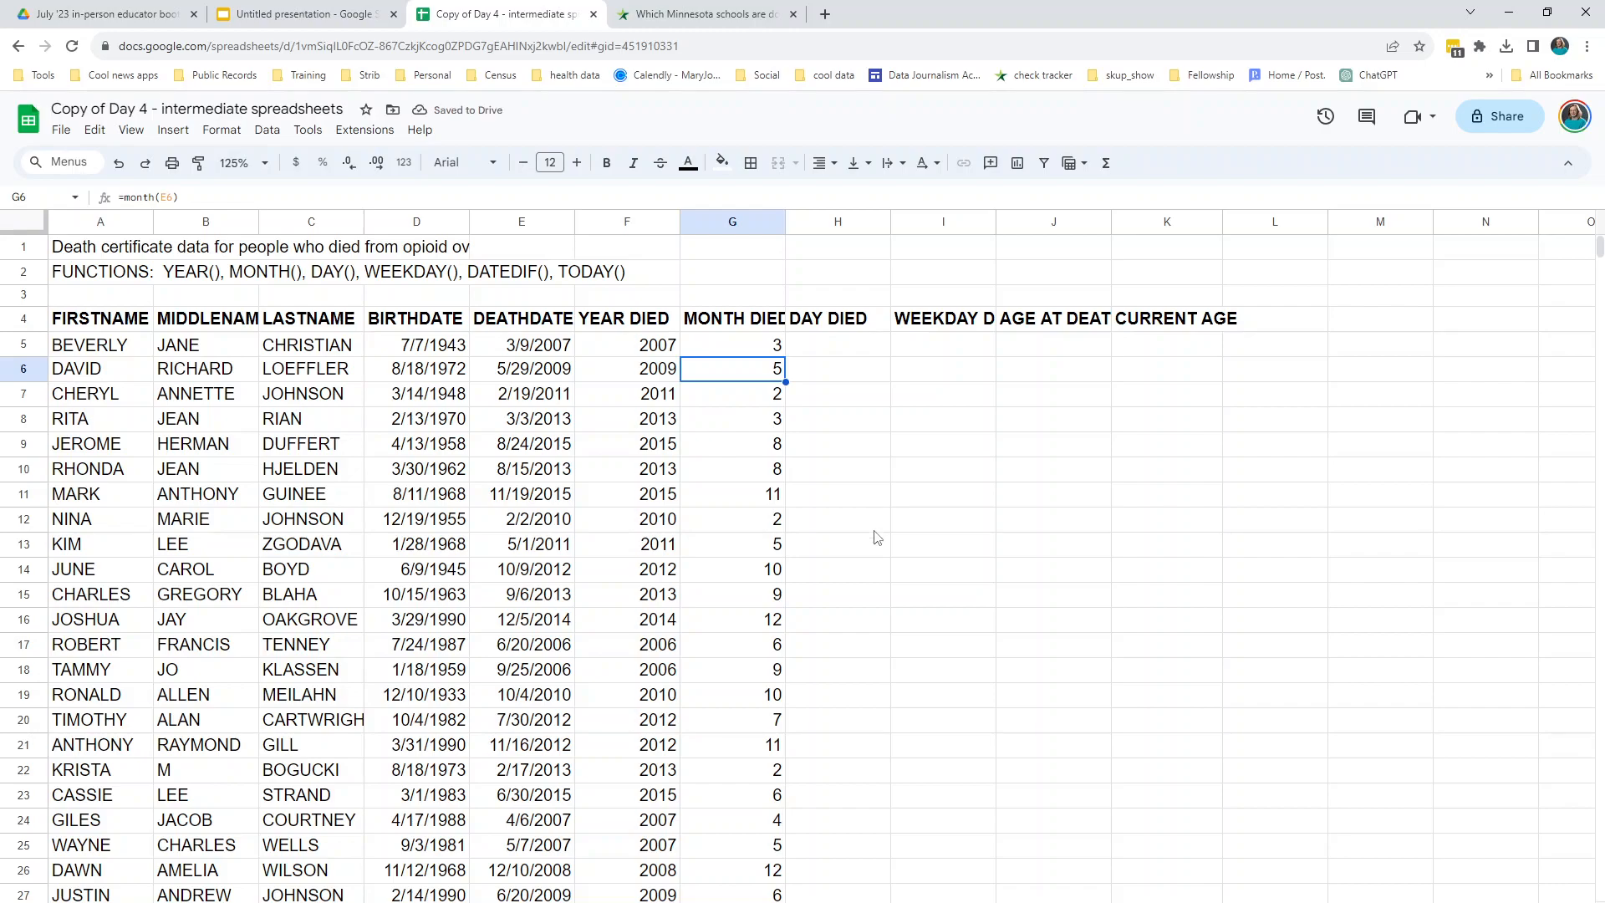
Enter =day(e5) in H5 under DAY DIED and accept the suggested autofill for the rows below.
{"action": "left_click", "coordinate": [822, 352]}
{"action": "type", "text": "="}
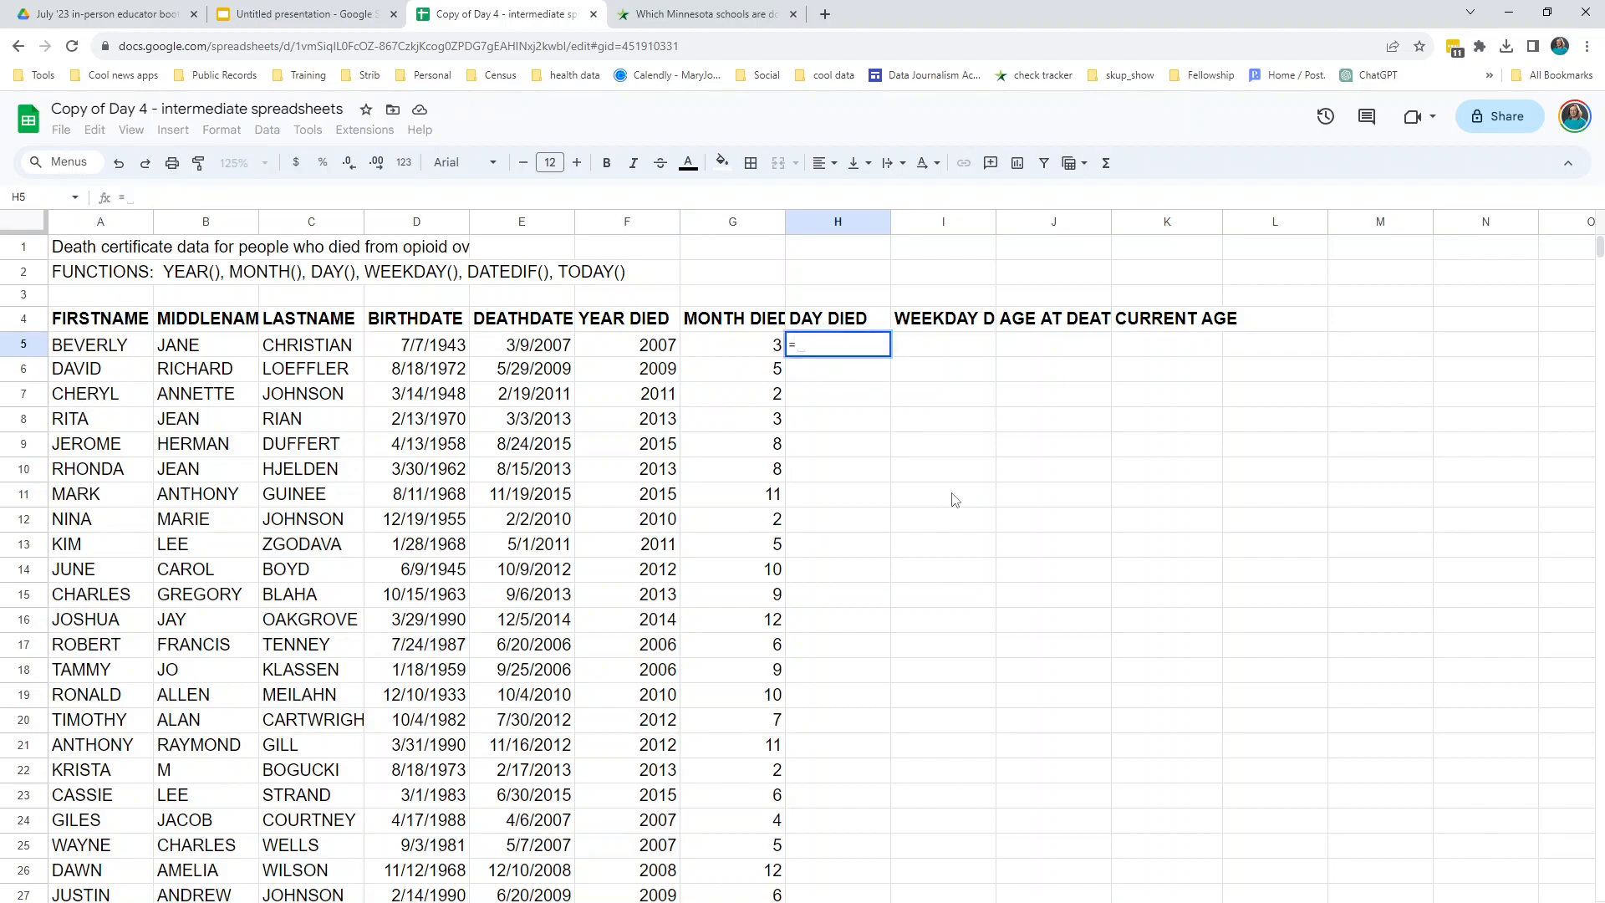
{"action": "type", "text": "day(e5)"}
{"action": "key", "text": "Return"}
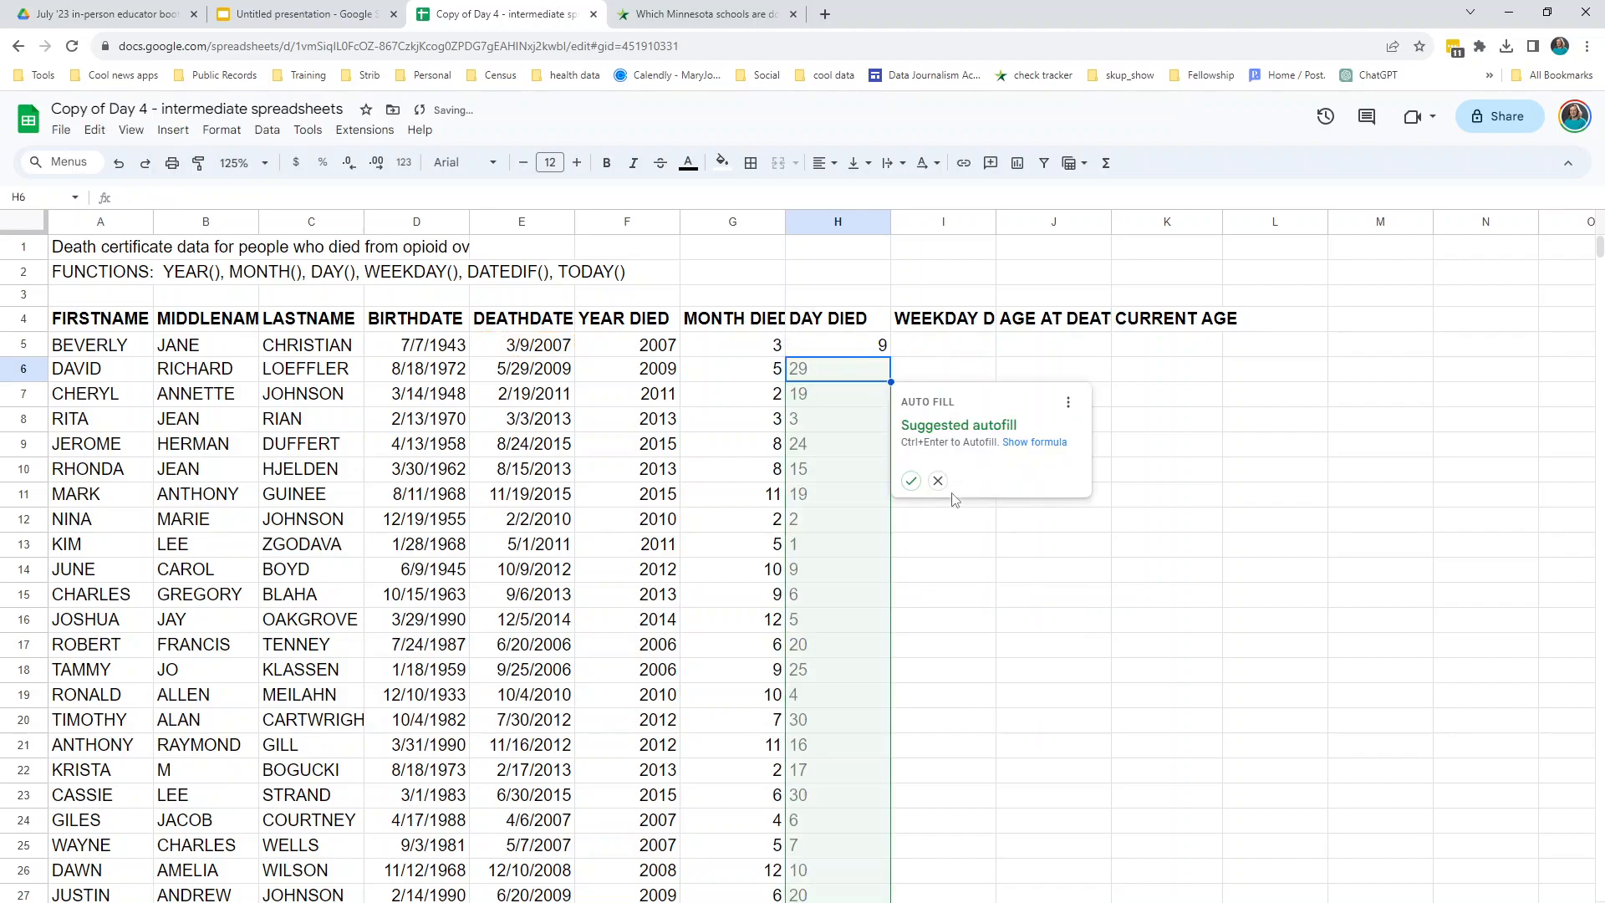
{"action": "left_click", "coordinate": [911, 480]}
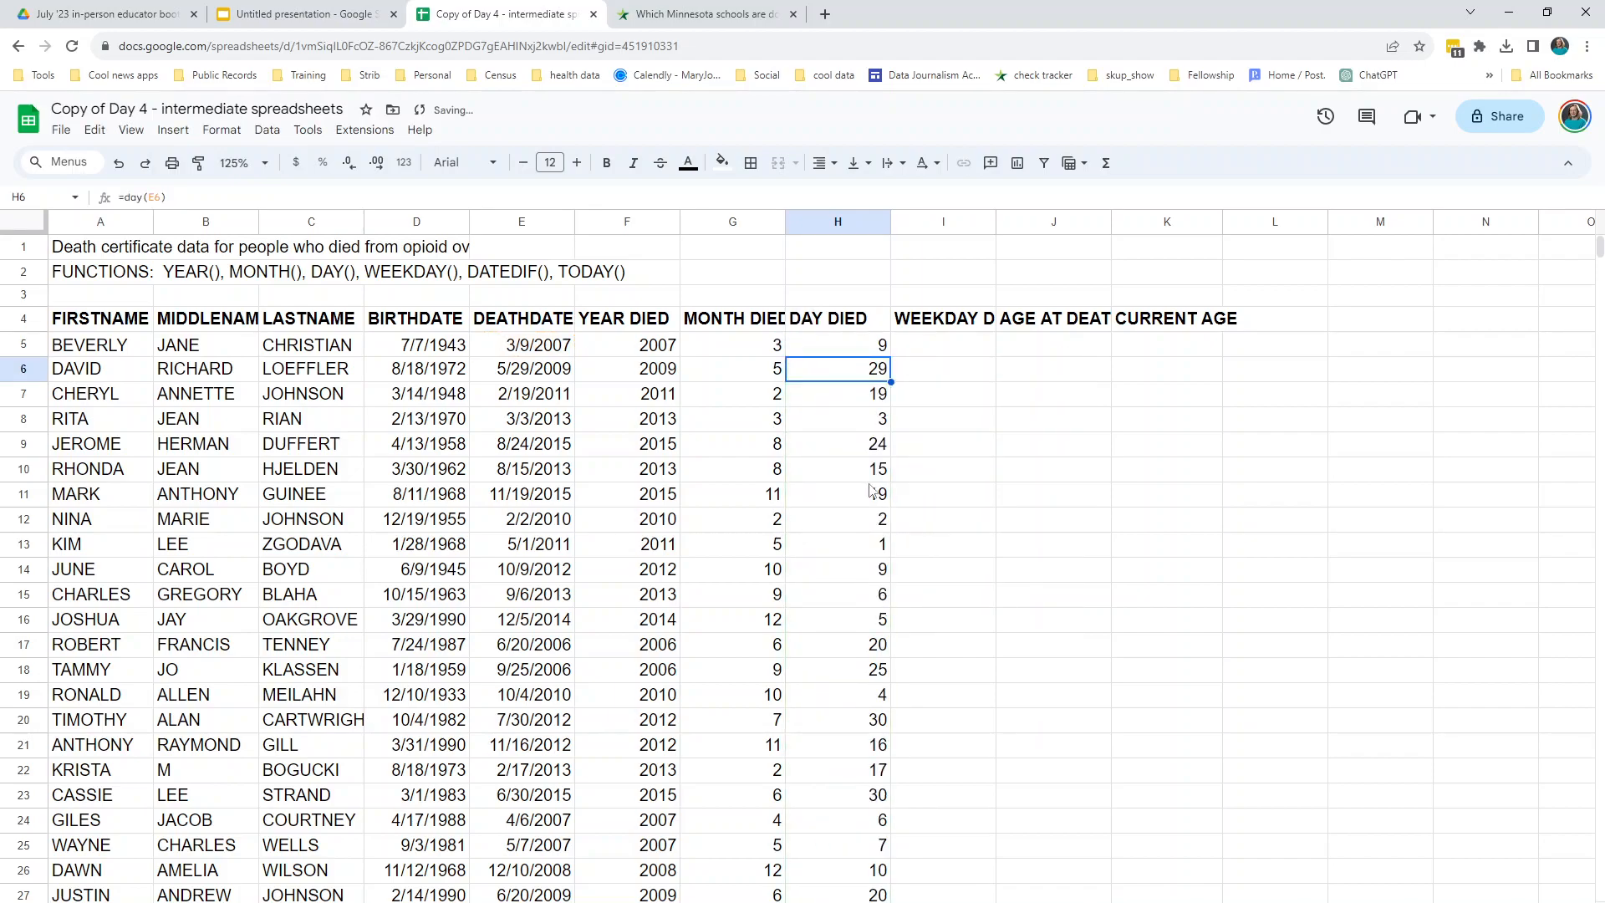
Compare the extracted month and day in row 6 with its death date, and review the DAY DIED column.
{"action": "left_click", "coordinate": [857, 424]}
{"action": "left_click", "coordinate": [857, 377]}
{"action": "left_click", "coordinate": [544, 383]}
{"action": "left_click", "coordinate": [843, 373]}
{"action": "left_click", "coordinate": [760, 378]}
{"action": "left_click", "coordinate": [877, 376]}
{"action": "left_click", "coordinate": [838, 222]}
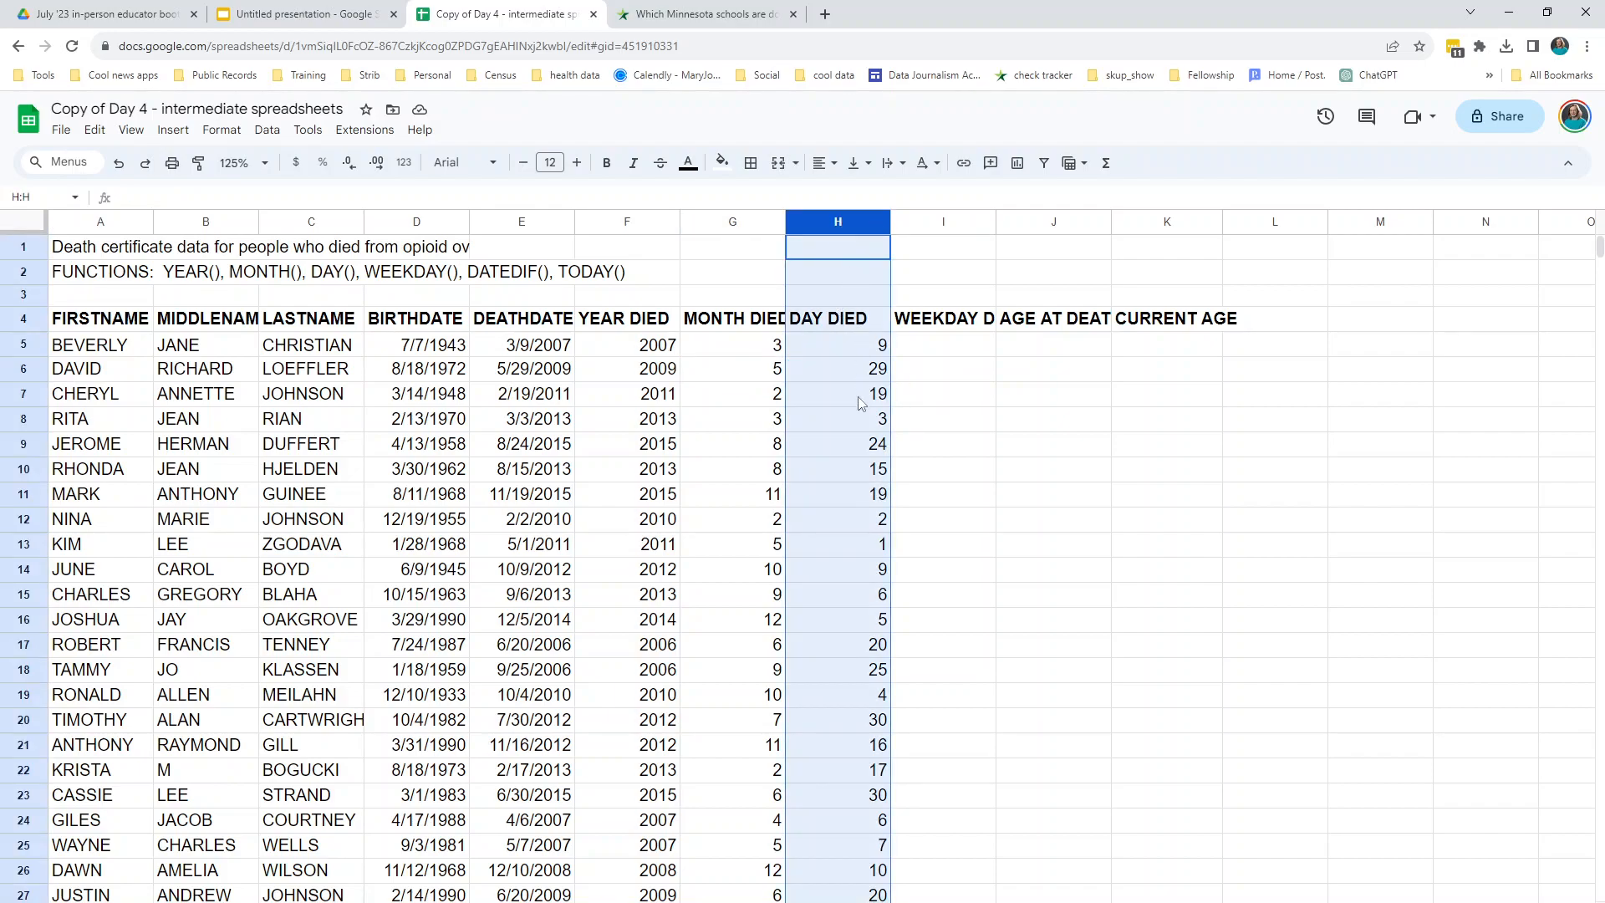
Enter =weekday(e5) in I5 under the weekday died heading.
{"action": "left_click", "coordinate": [951, 348]}
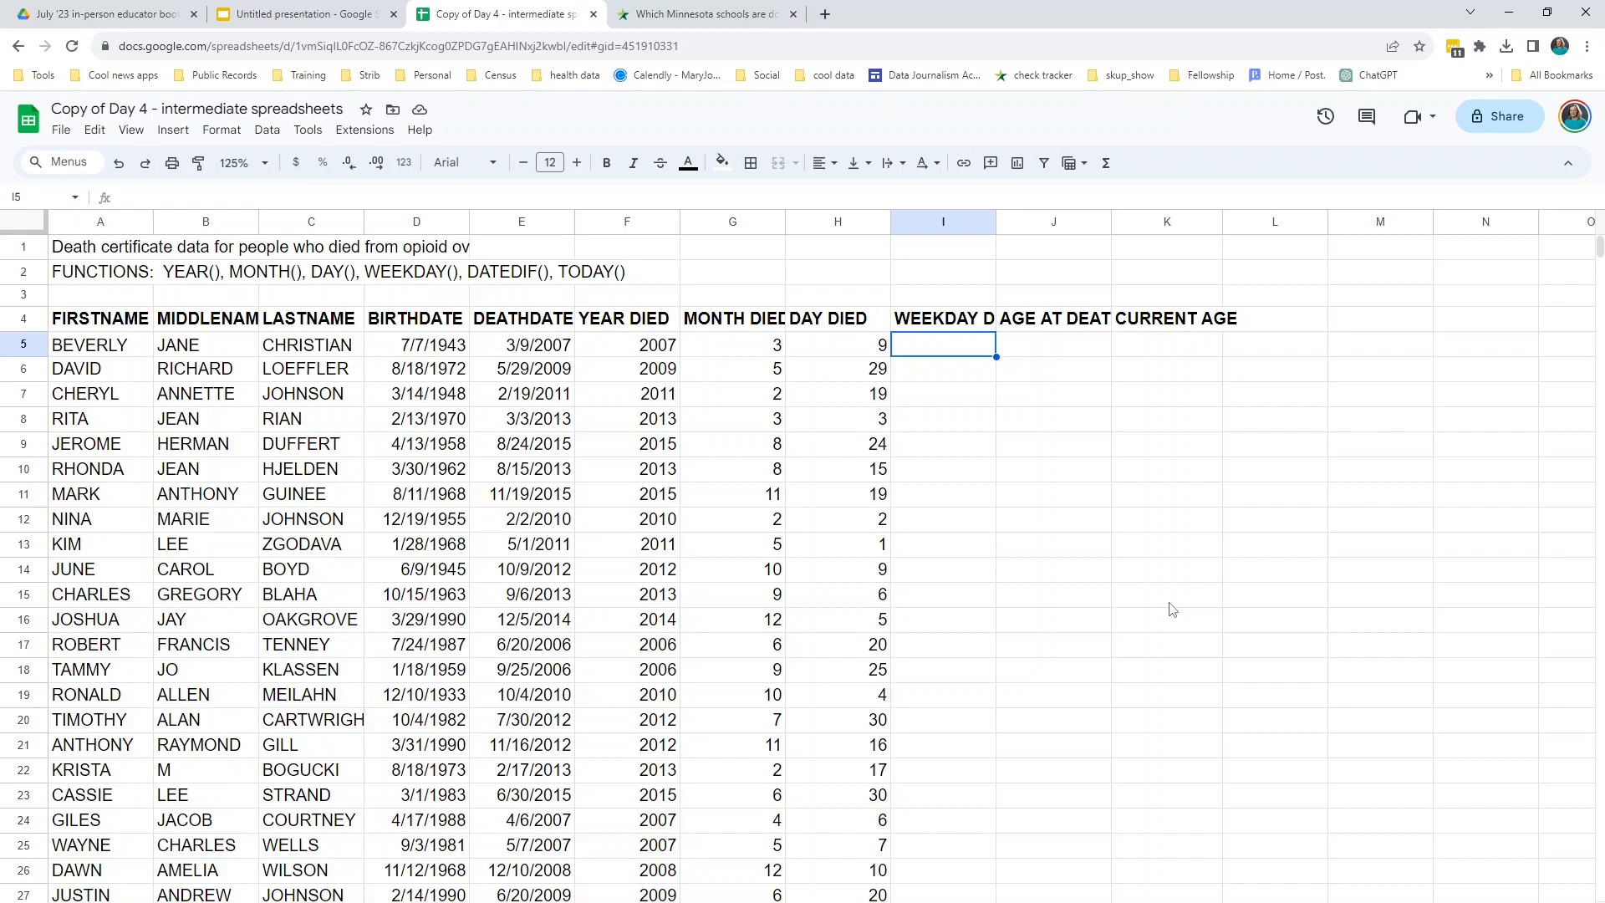
{"action": "type", "text": "="}
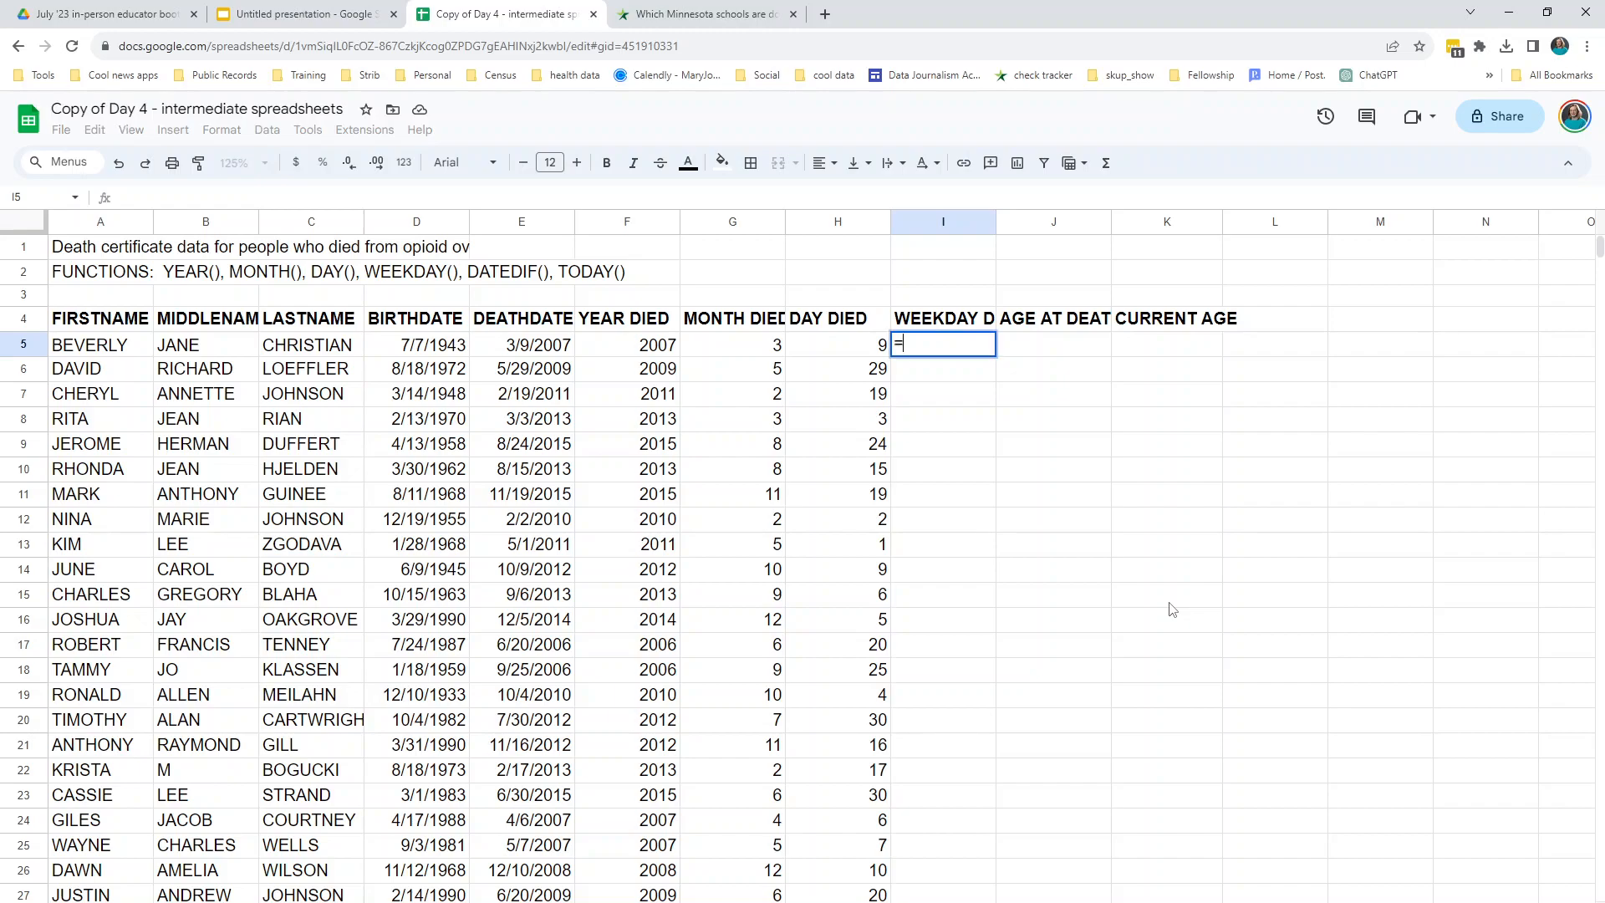
{"action": "type", "text": "kday"}
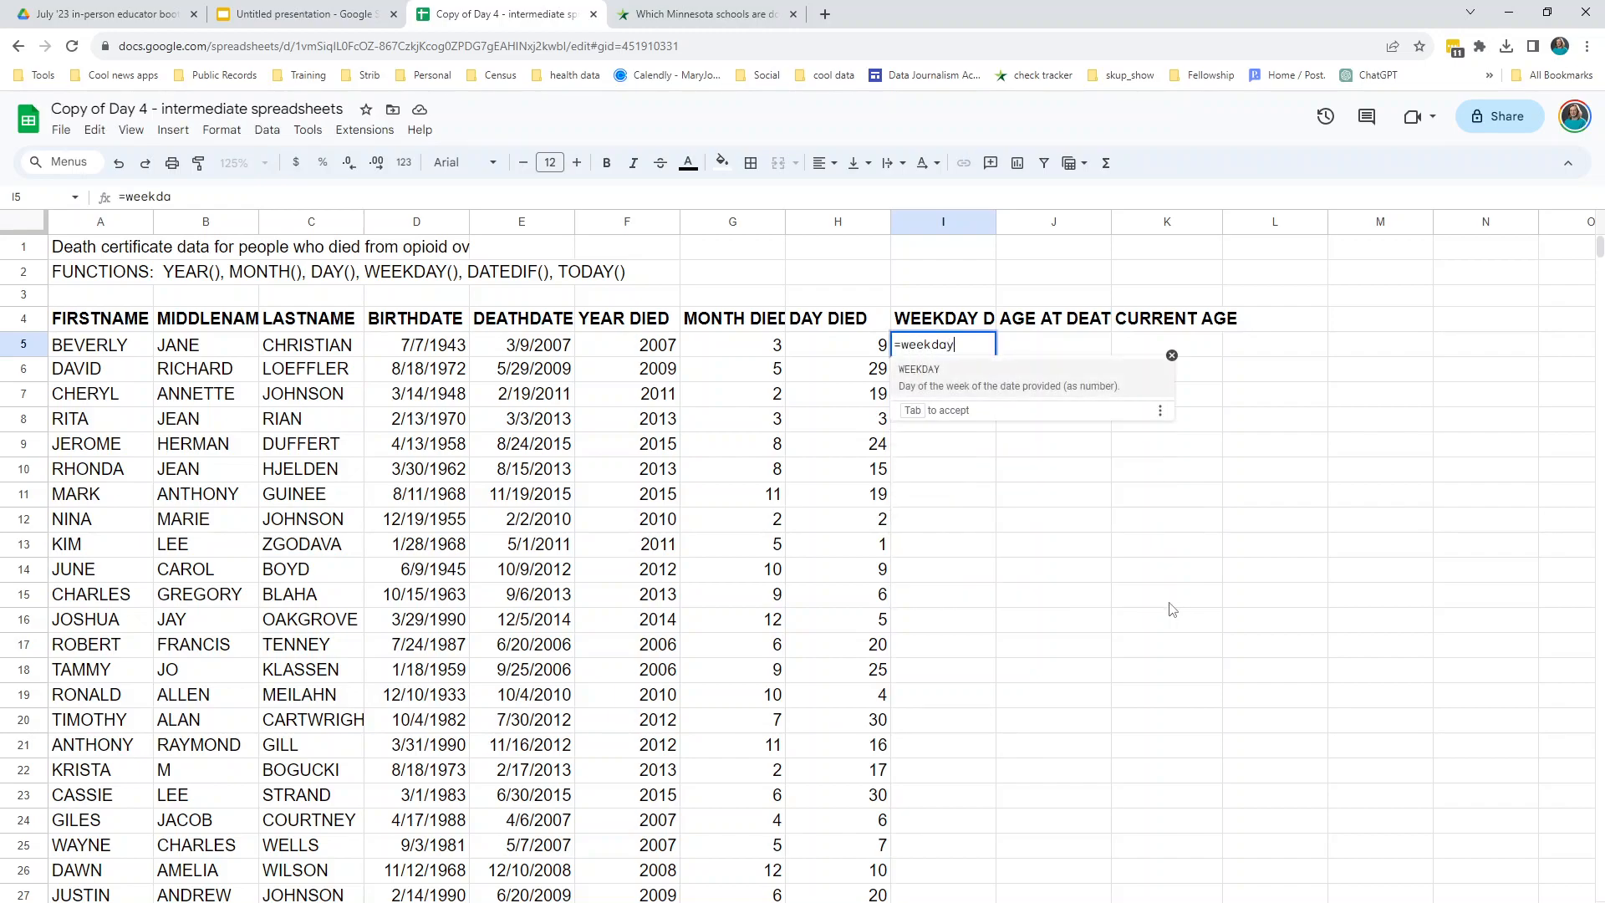
{"action": "type", "text": "("}
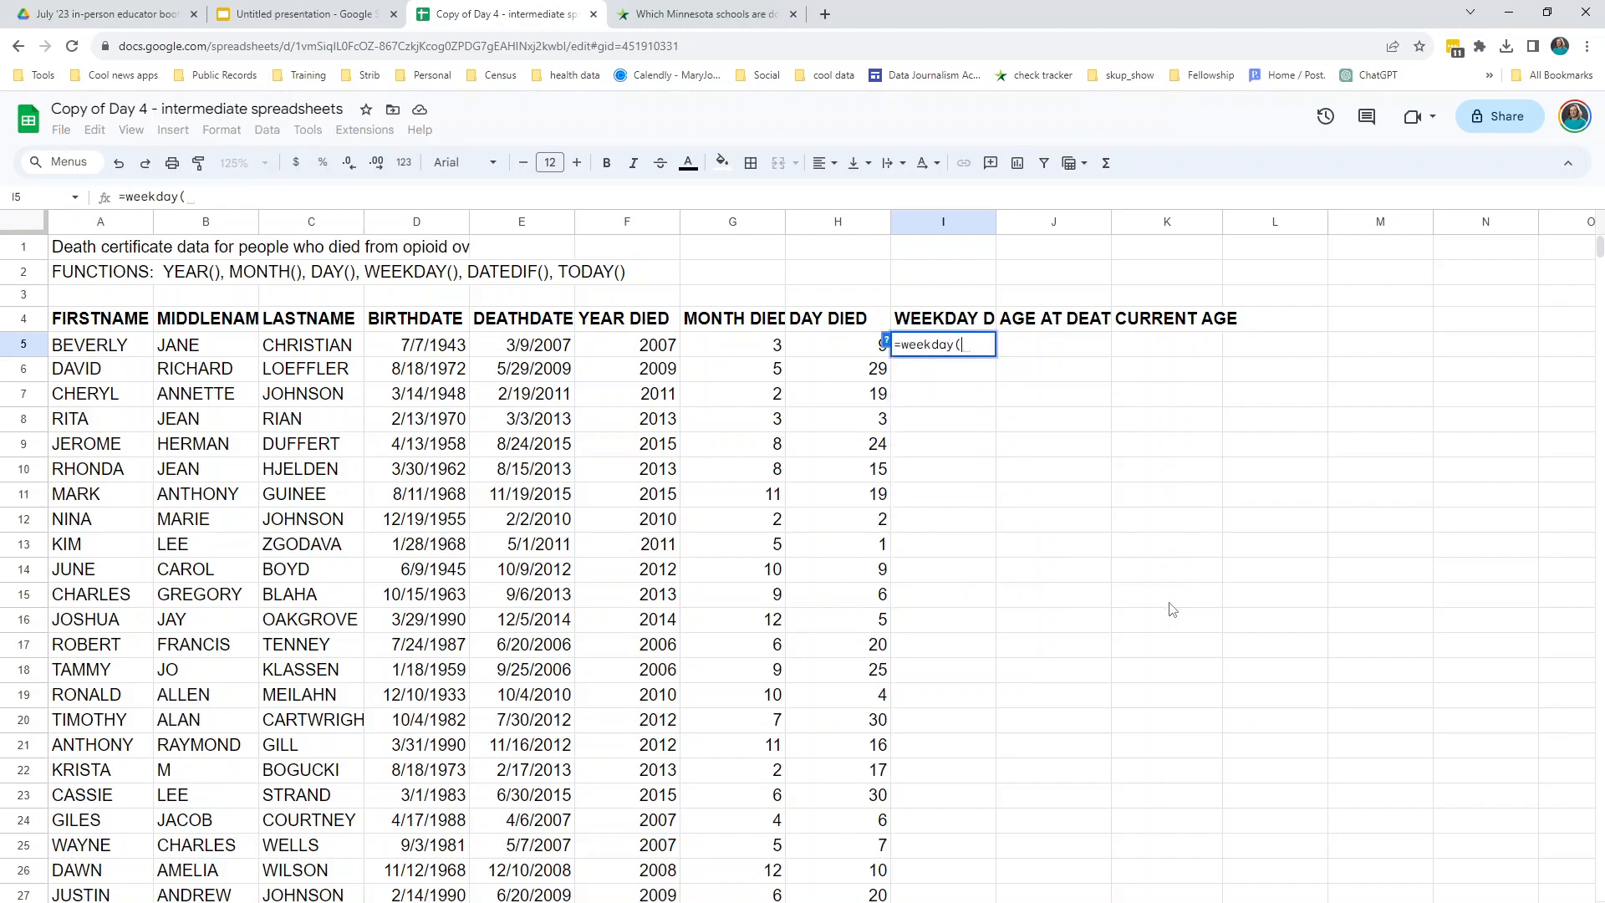
{"action": "type", "text": "e"}
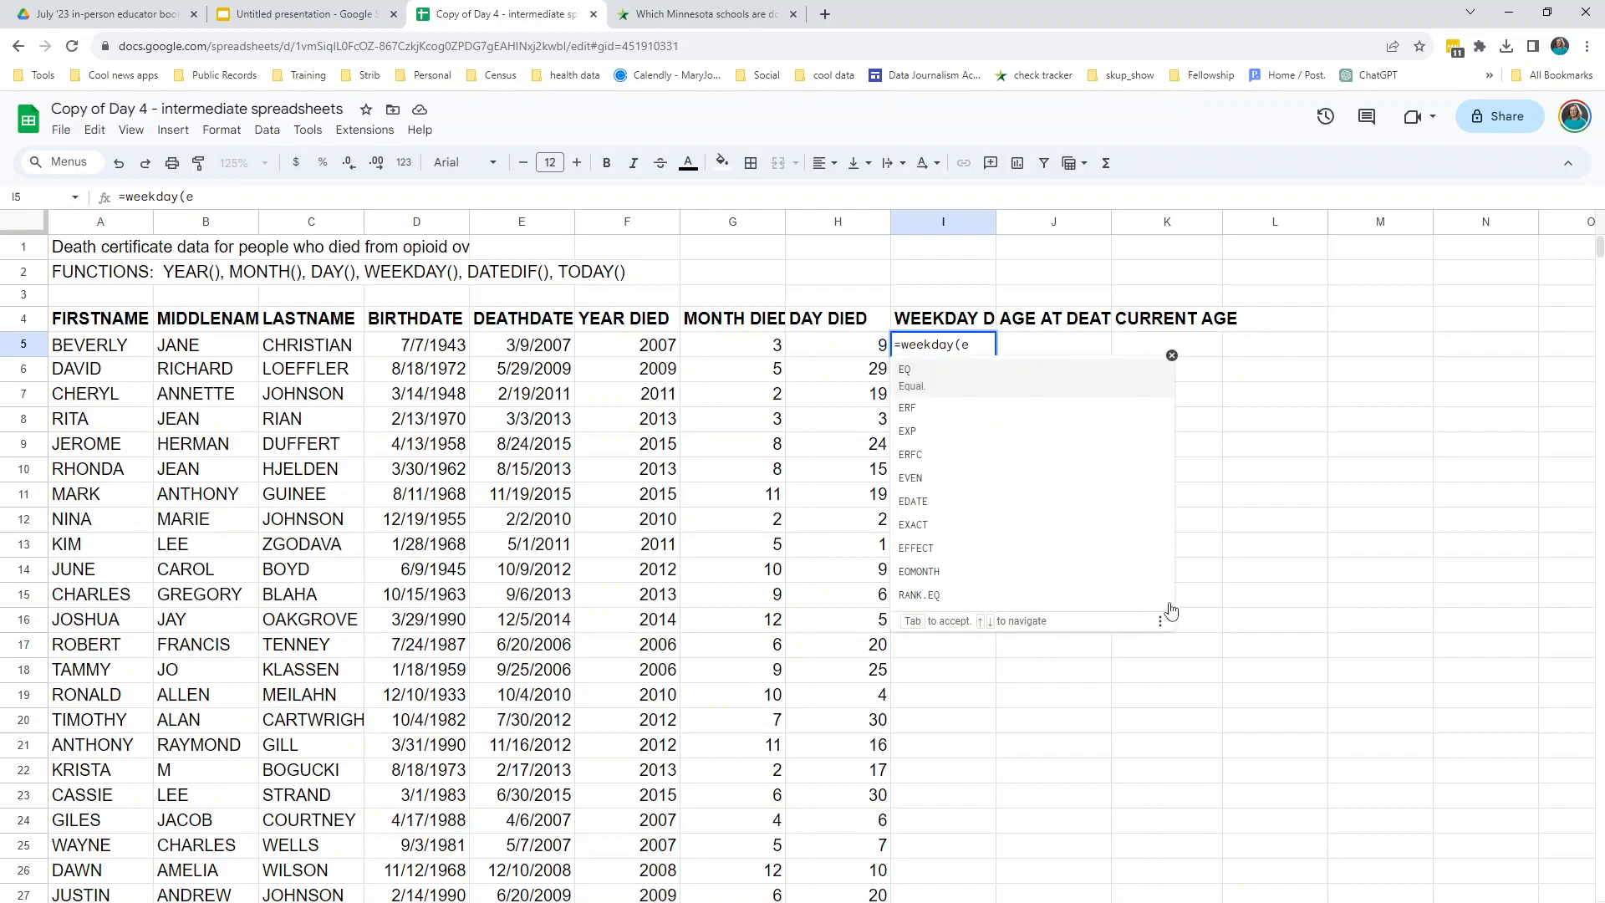
{"action": "type", "text": "5)"}
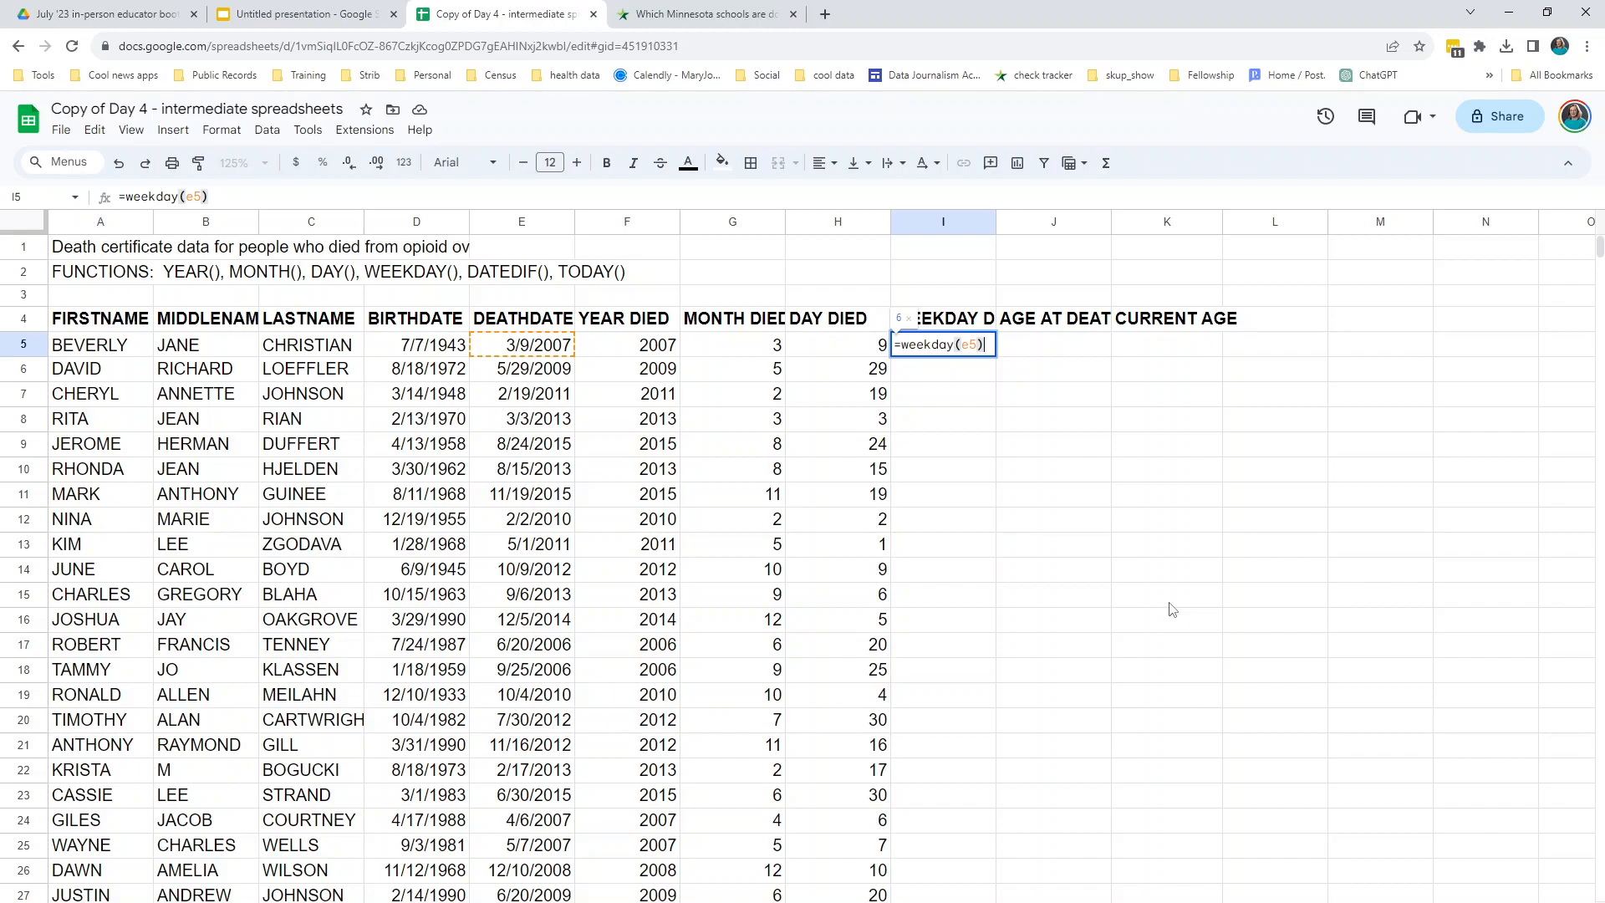
{"action": "key", "text": "Return"}
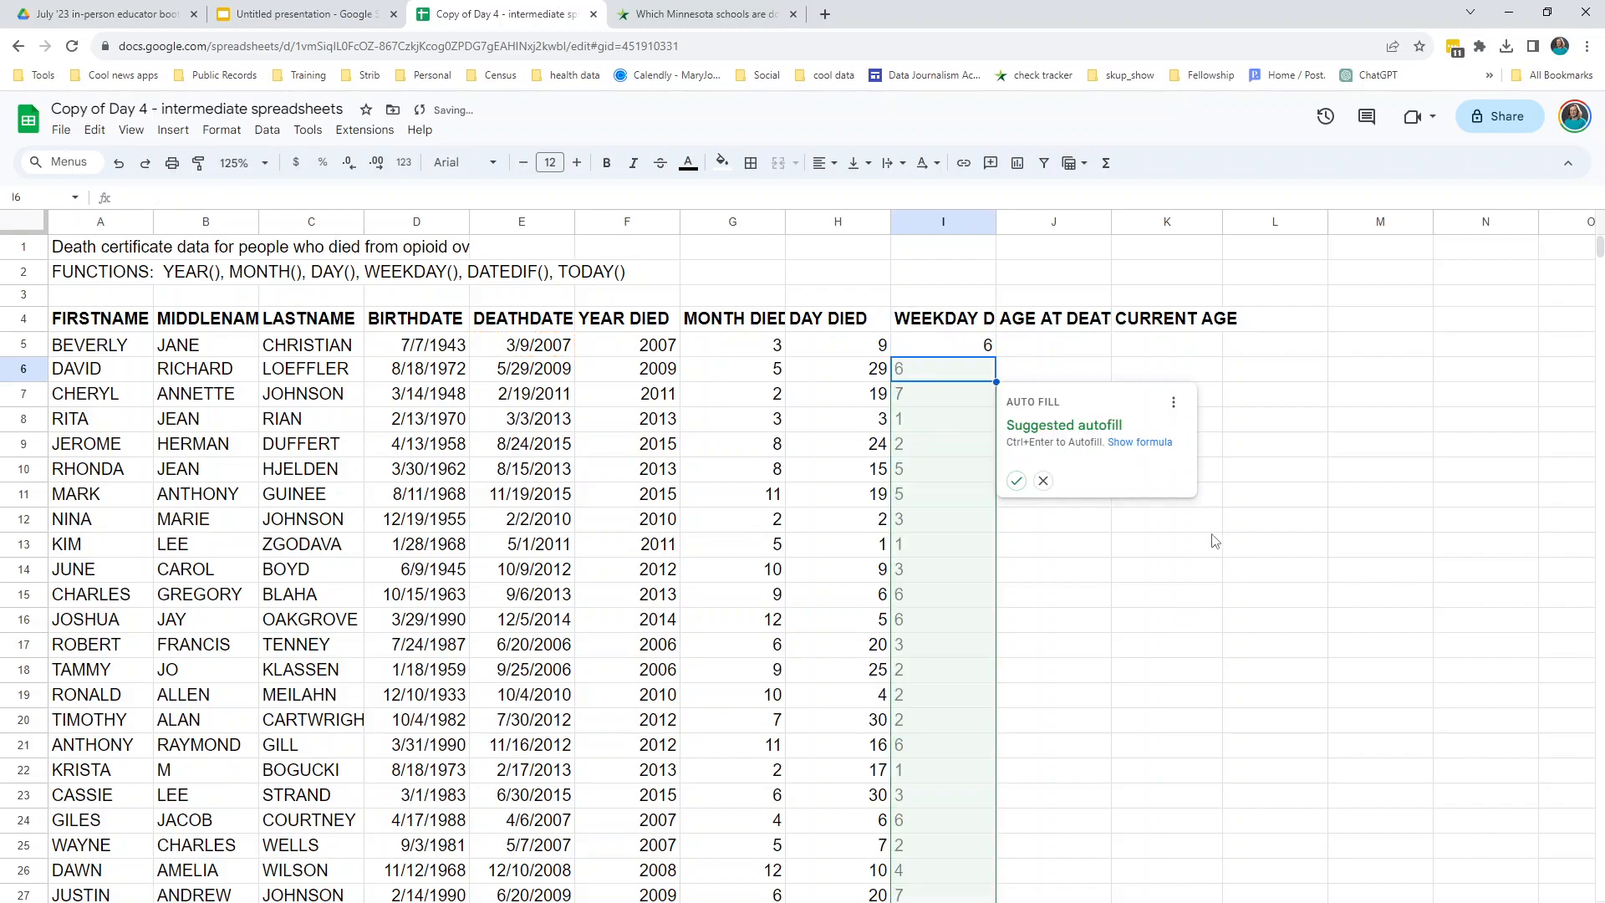
Accept the suggested autofill of the weekday formula for the rows below I5.
{"action": "left_click", "coordinate": [1016, 481]}
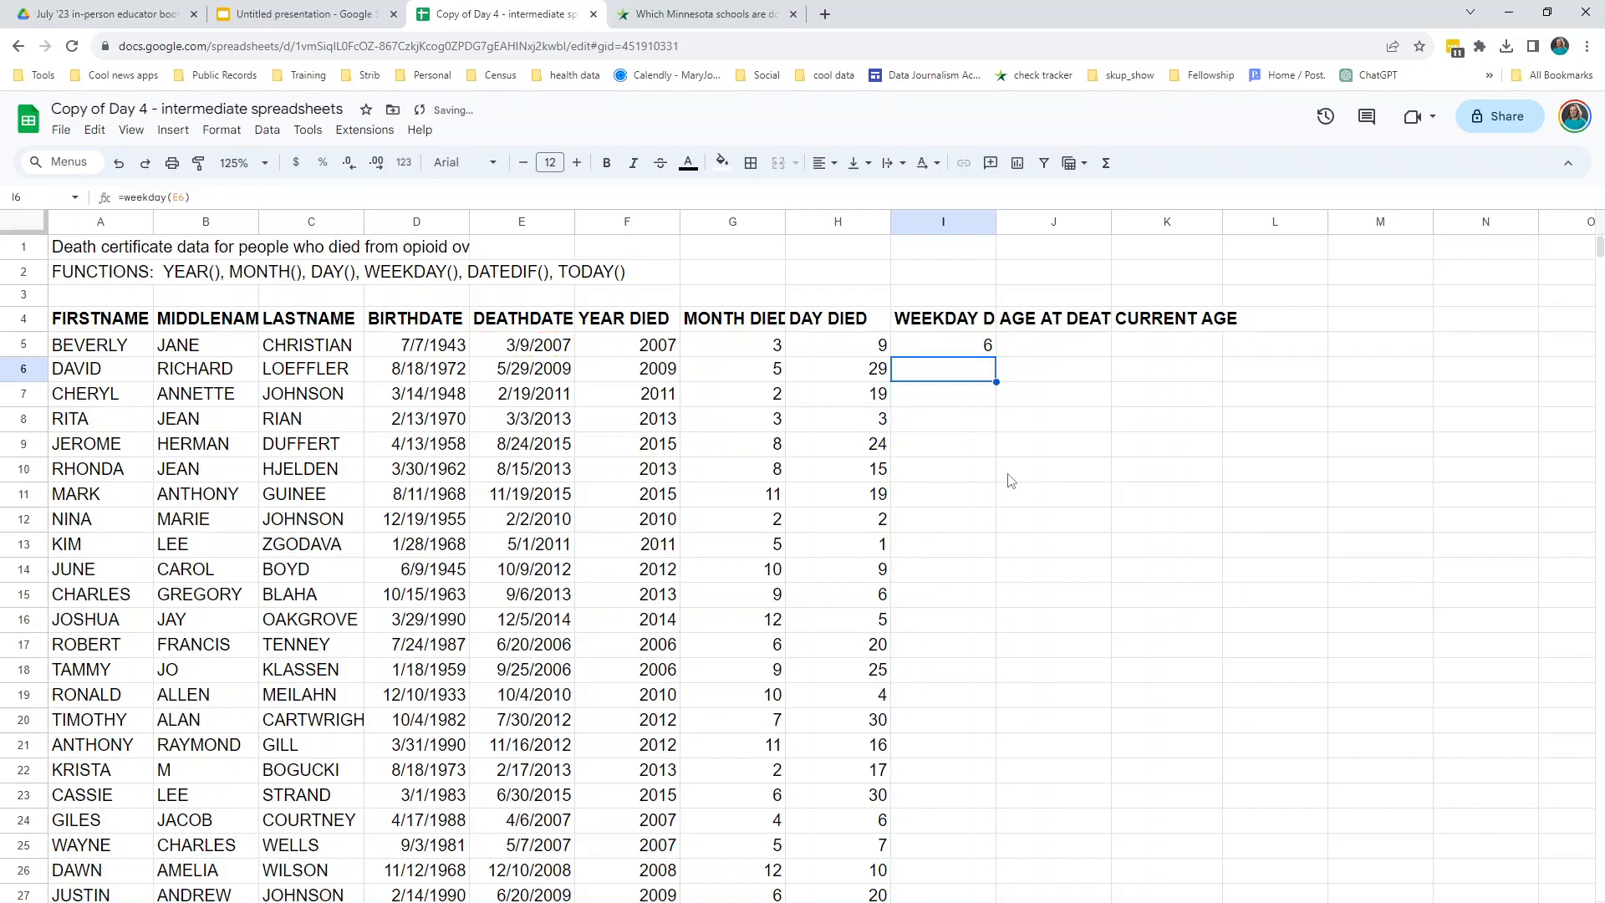
{"action": "left_click", "coordinate": [948, 351]}
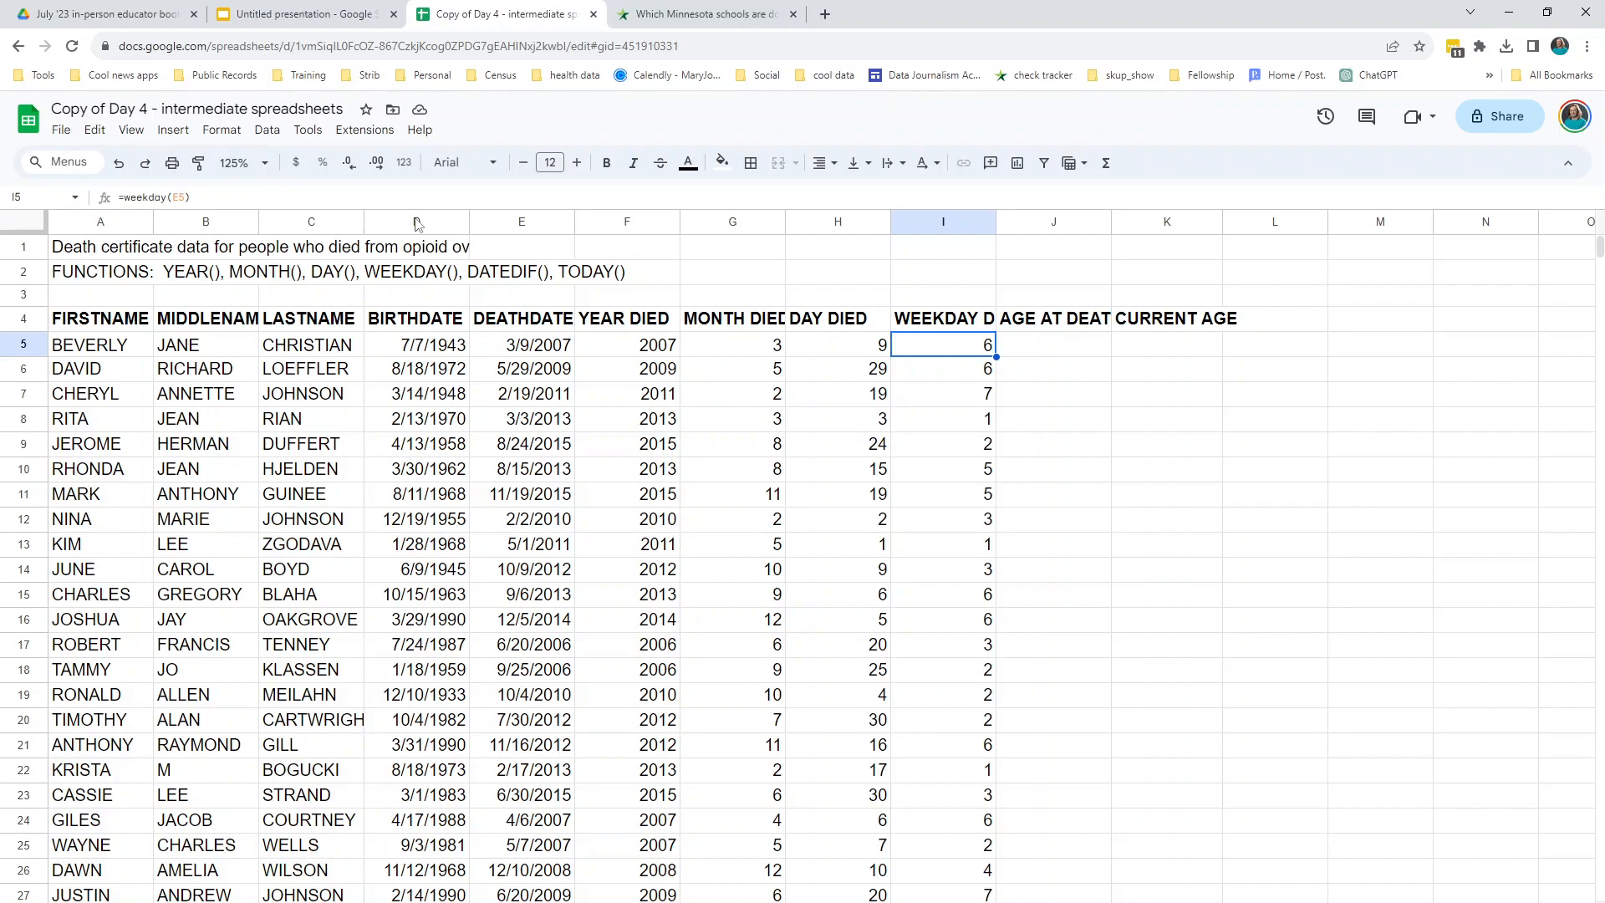
{"action": "left_click", "coordinate": [405, 163]}
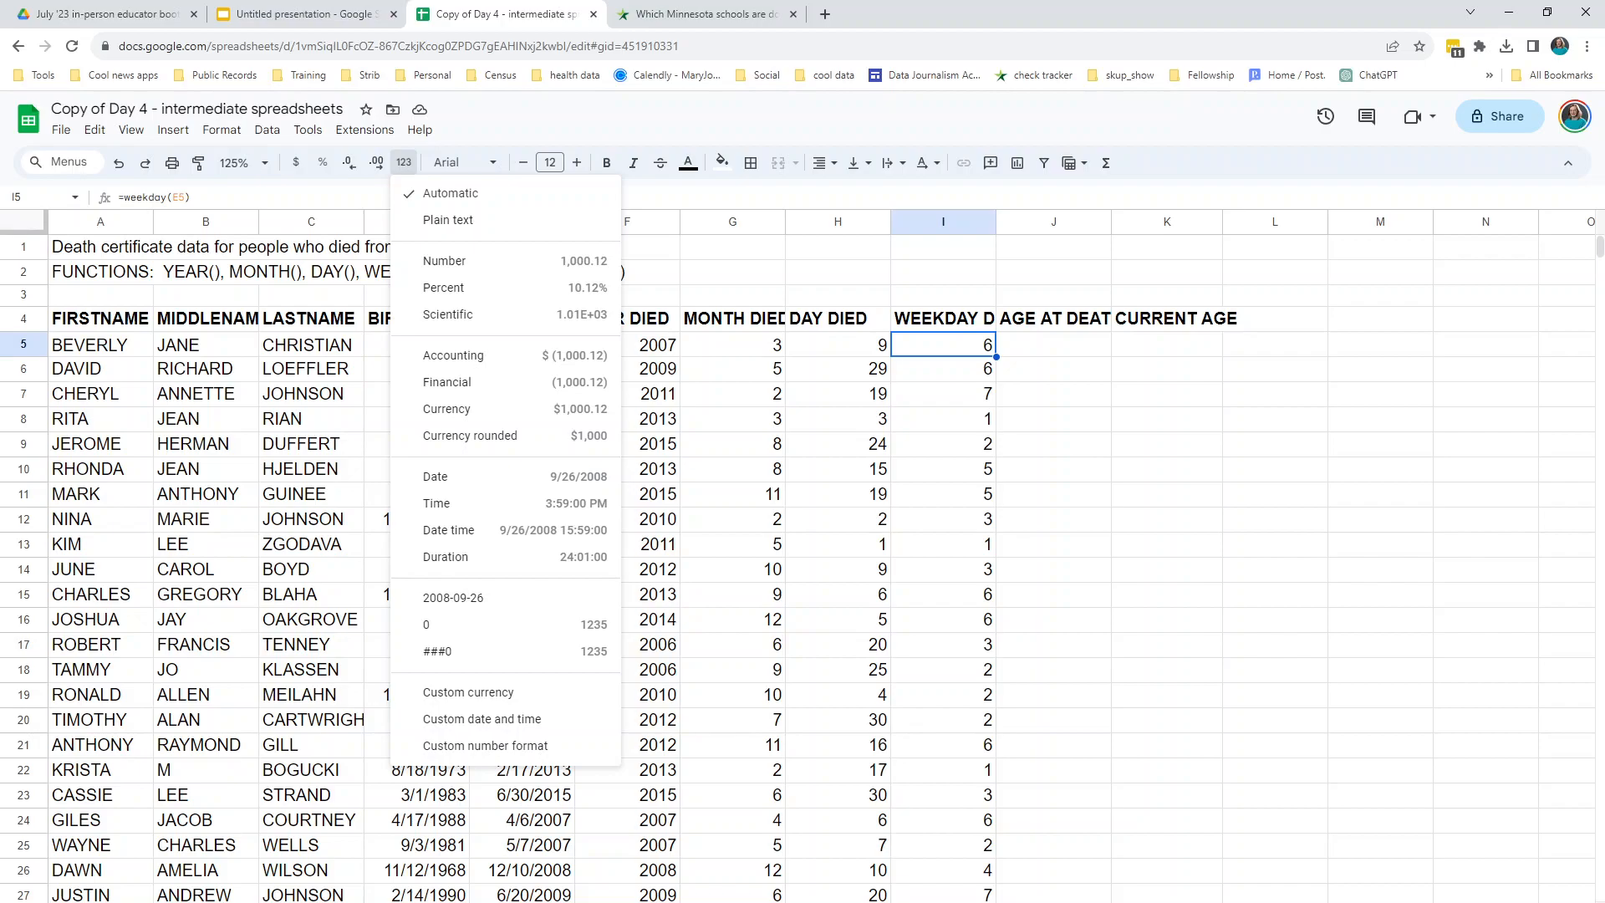
{"action": "left_click", "coordinate": [943, 369]}
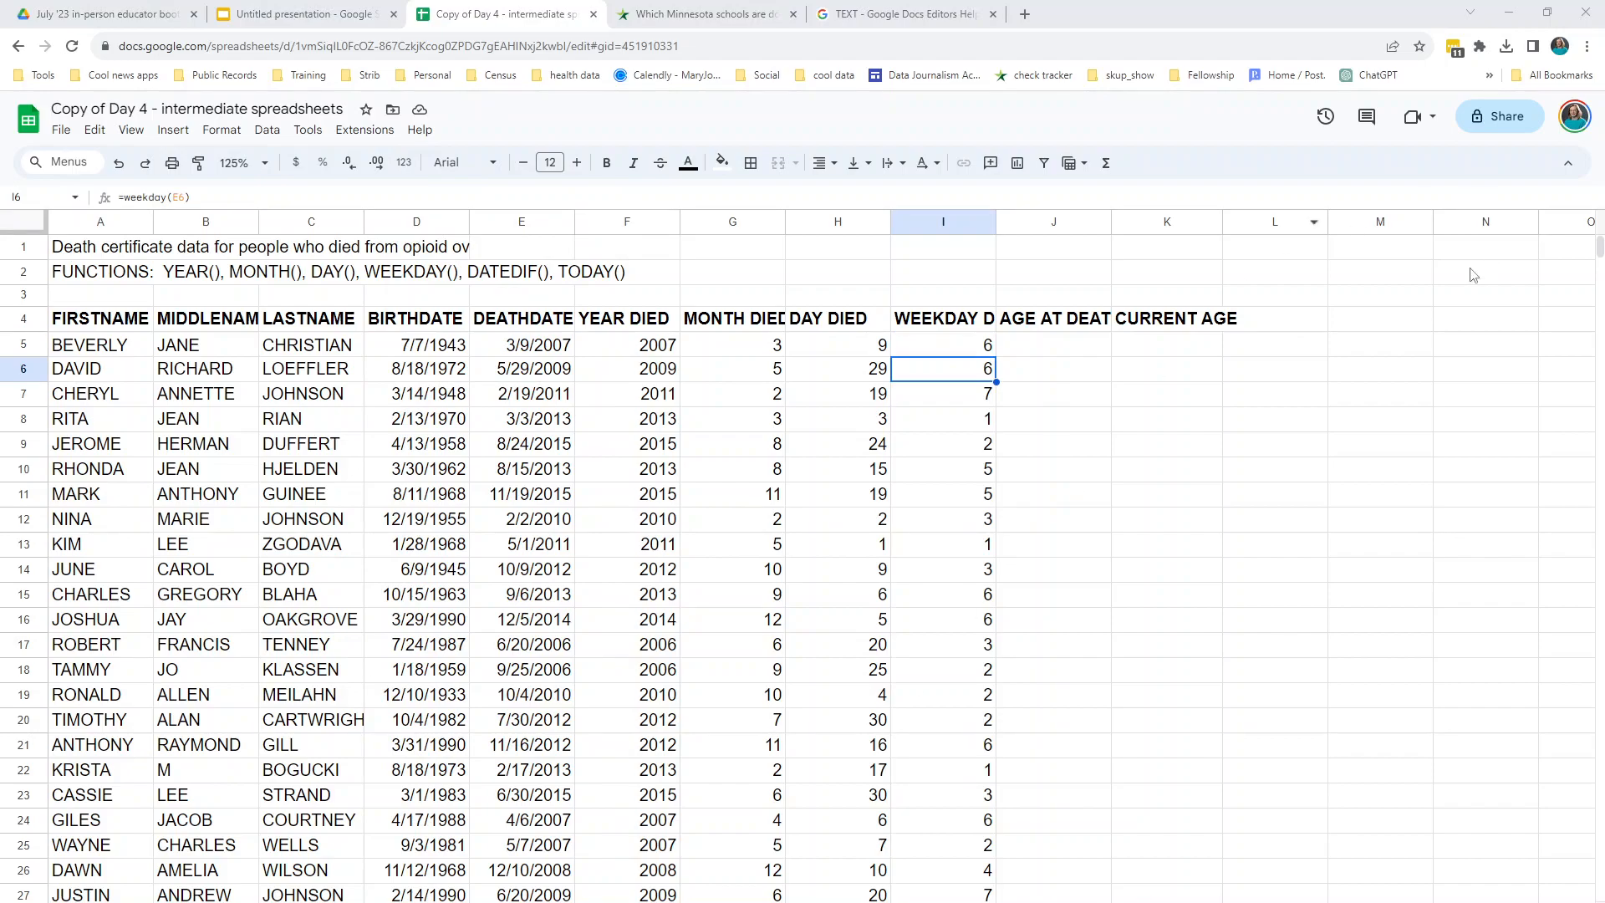
{"action": "left_click", "coordinate": [953, 346]}
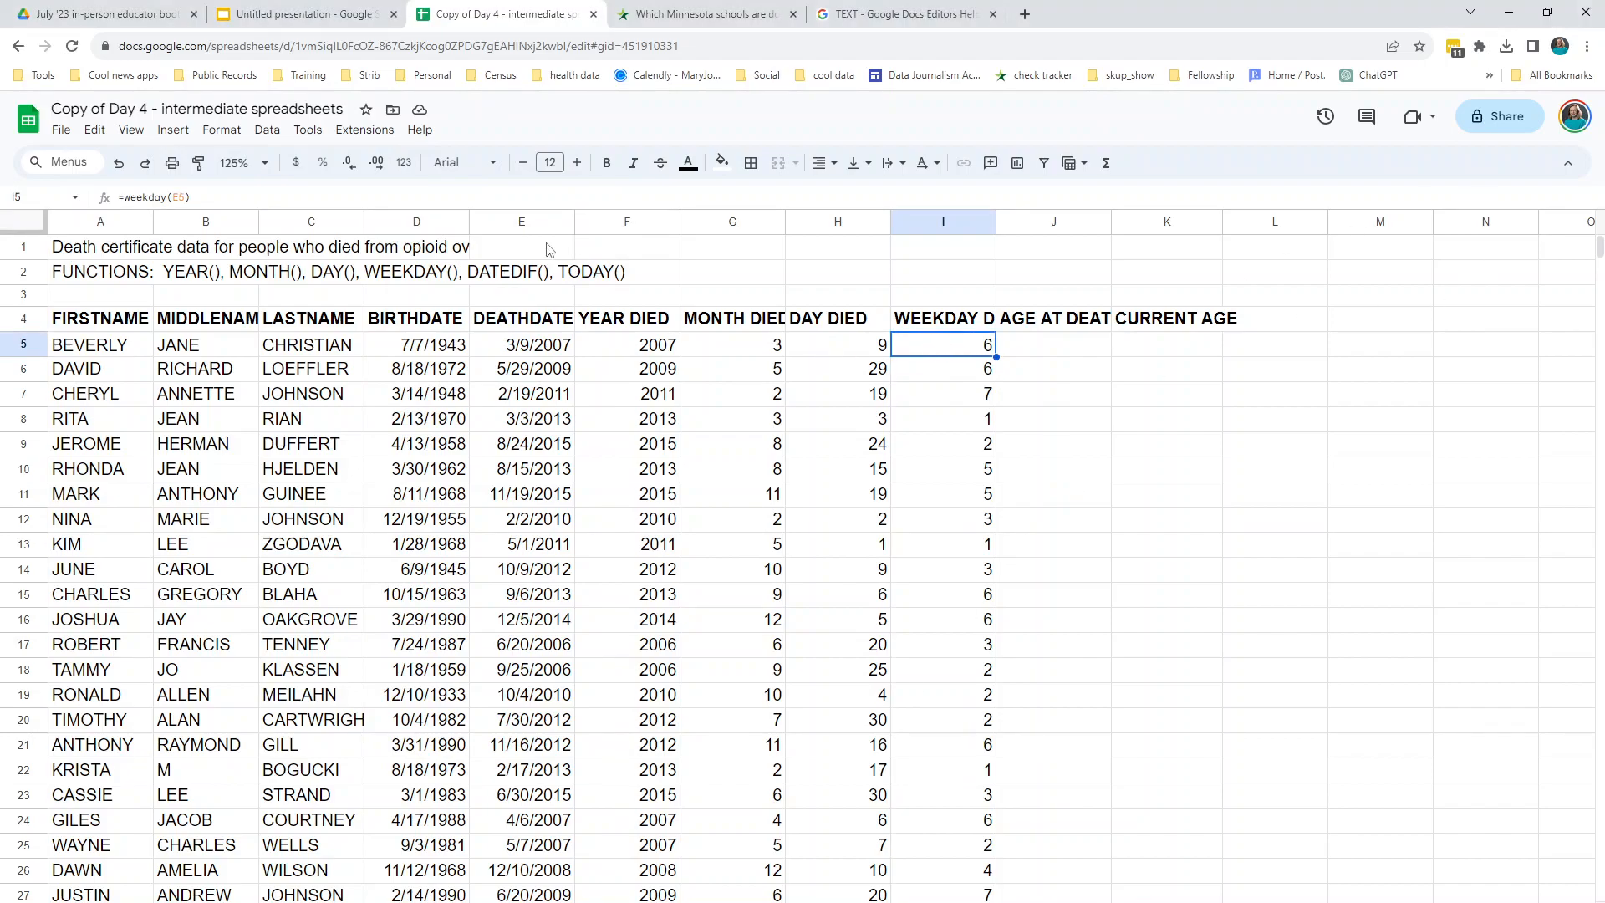
{"action": "left_click", "coordinate": [404, 163]}
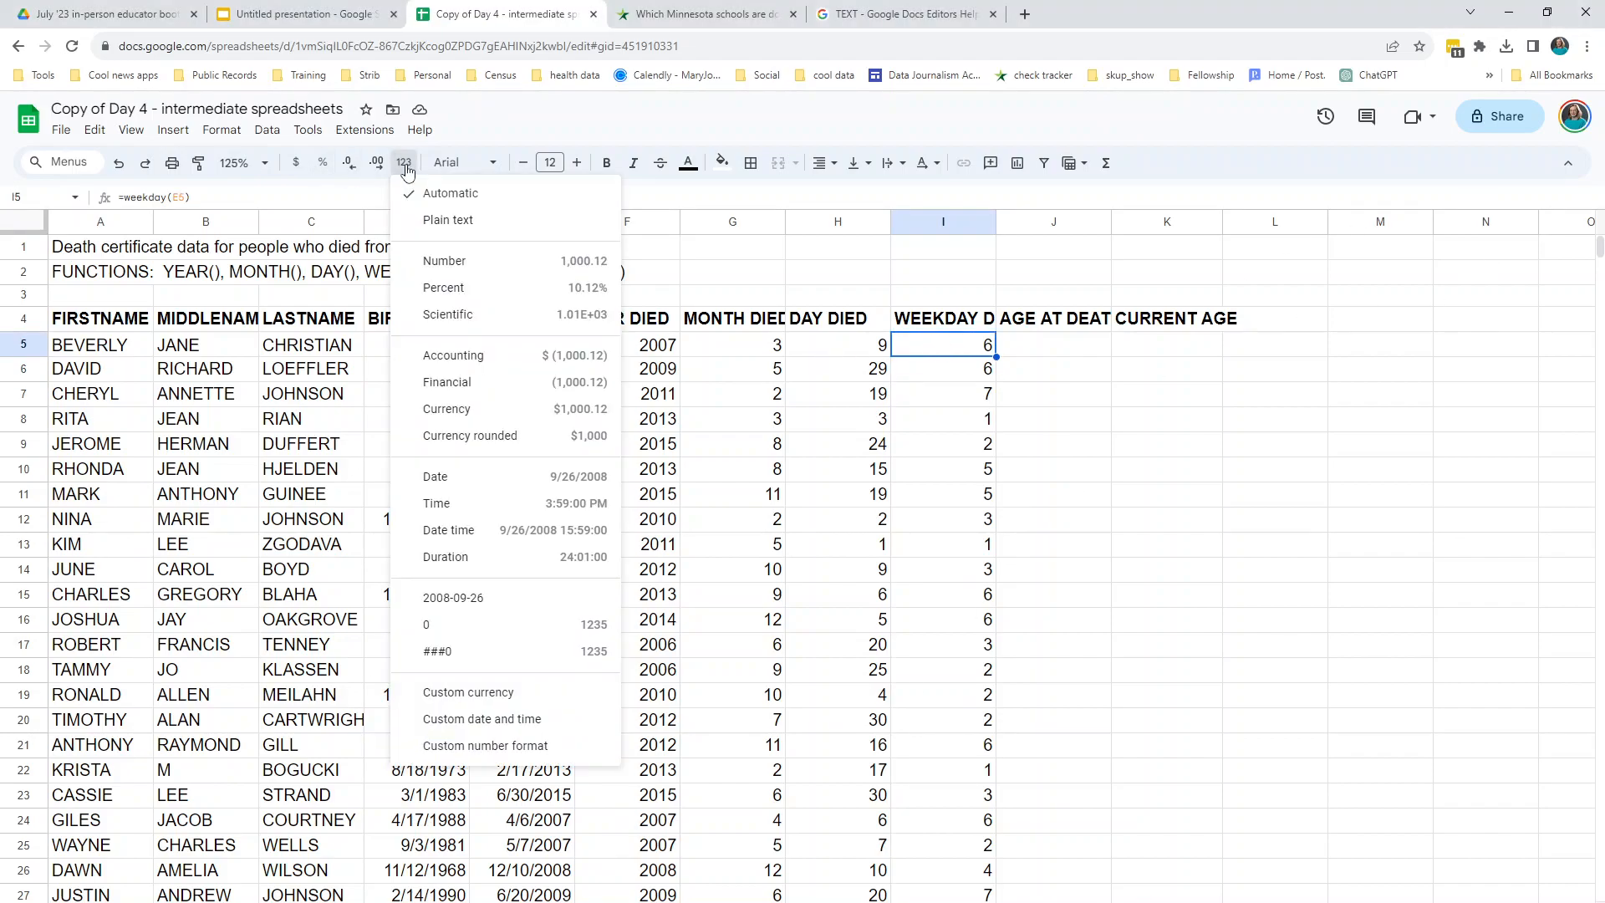
{"action": "left_click", "coordinate": [405, 166]}
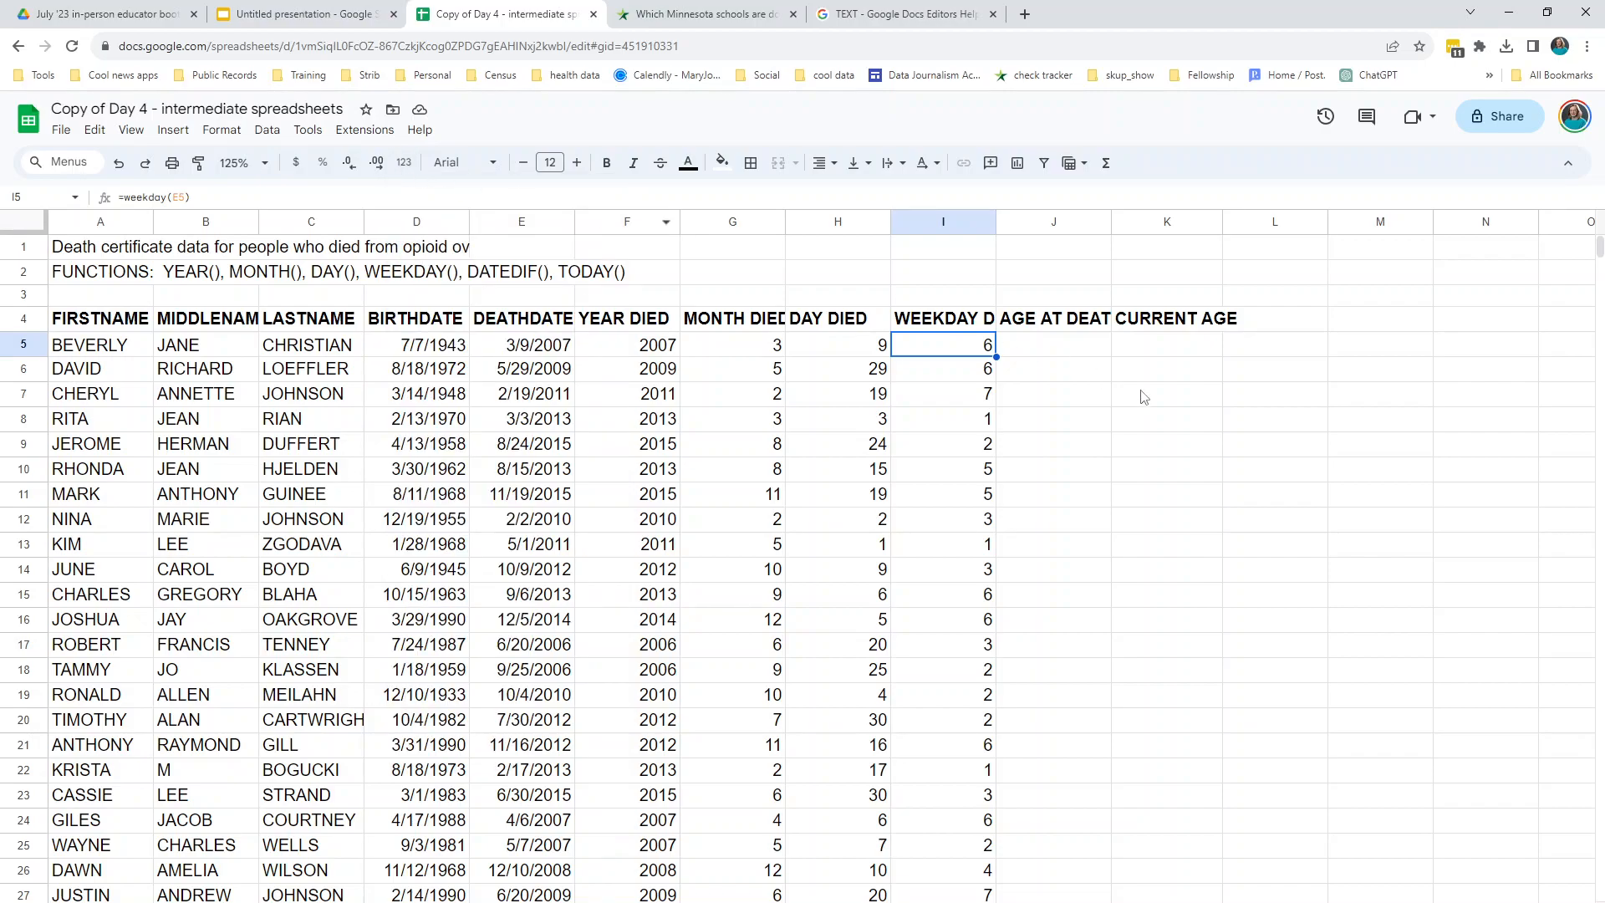
Wrap the weekday formula in I5 in a TEXT function so it reads =TEXT(weekday(E5), "ddd").
{"action": "double_click", "coordinate": [949, 346]}
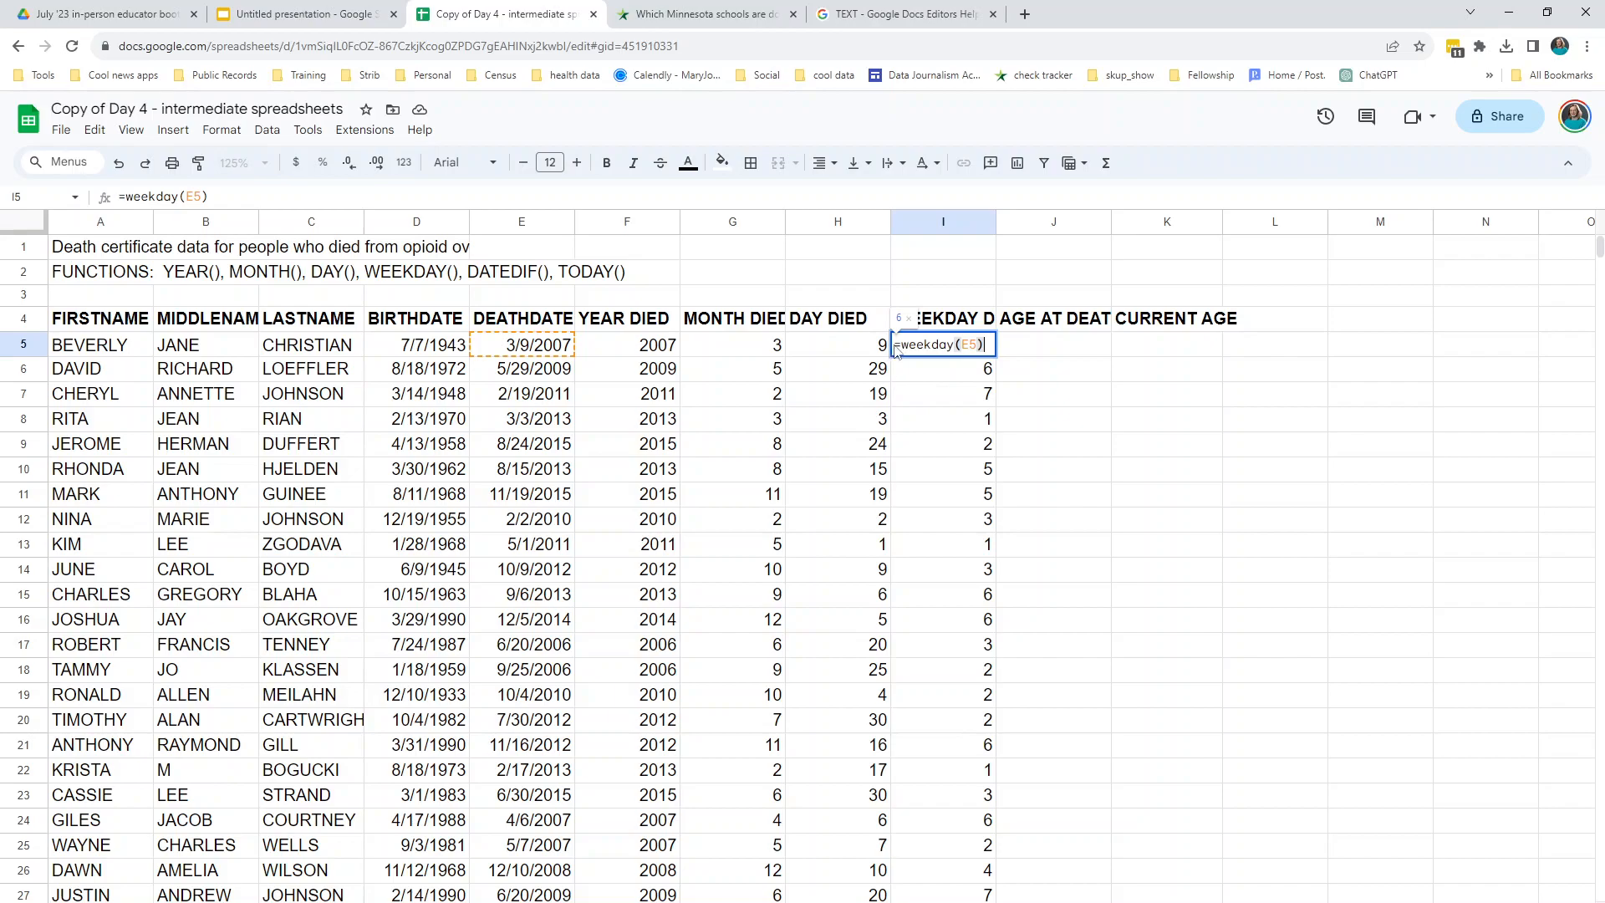
{"action": "left_click_drag", "start_coordinate": [969, 418], "coordinate": [962, 393]}
{"action": "double_click", "coordinate": [953, 349]}
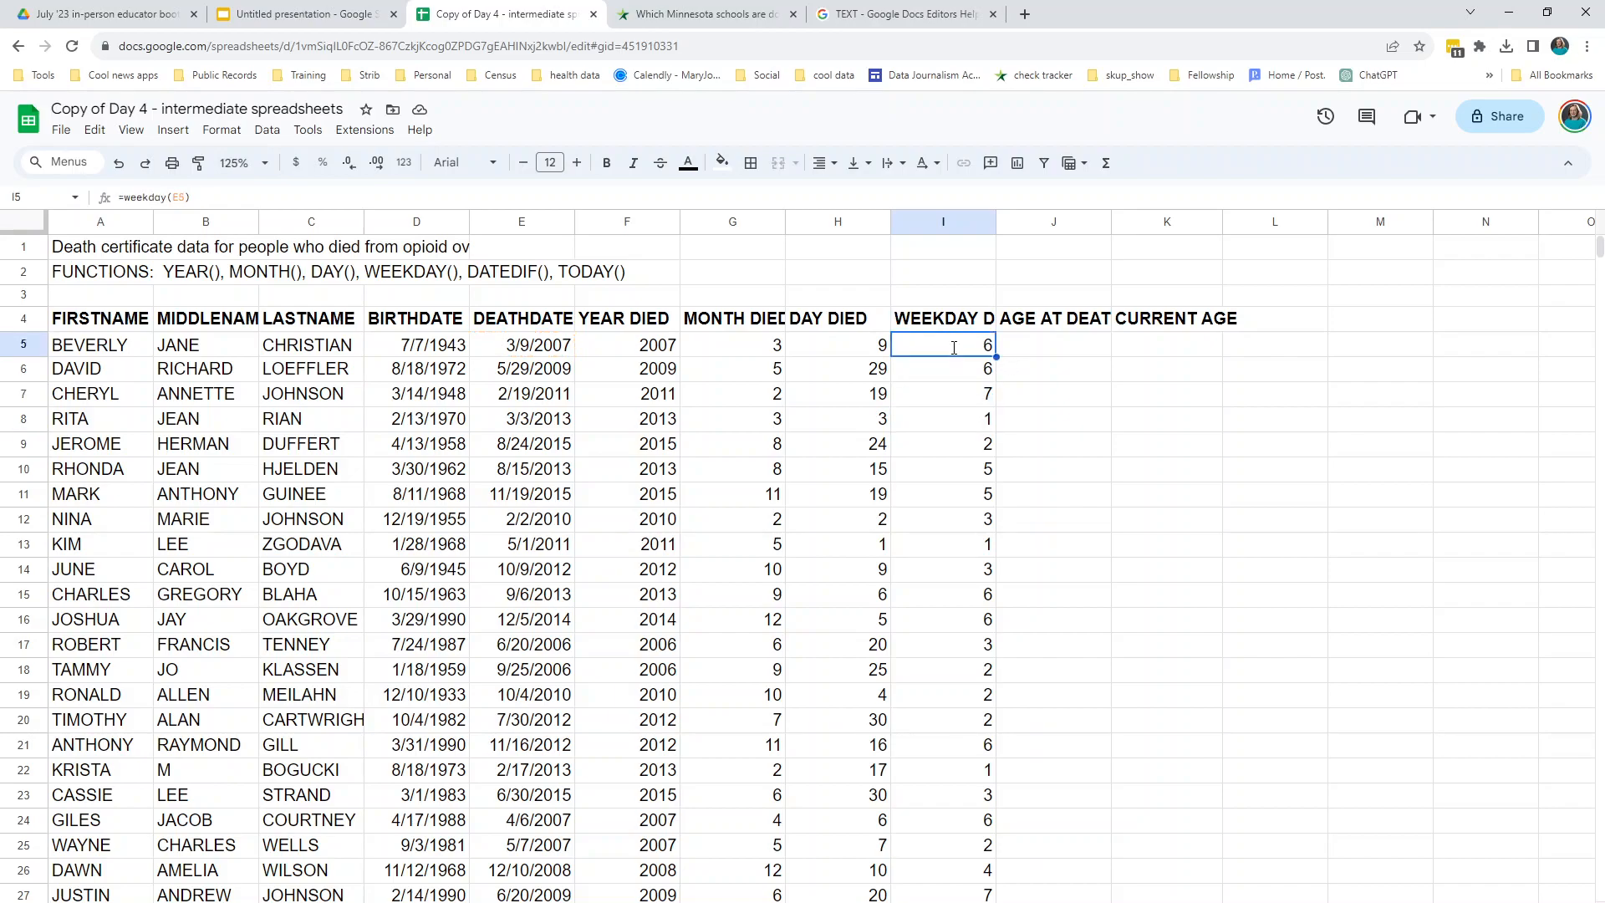
{"action": "type", "text": "TEXT("}
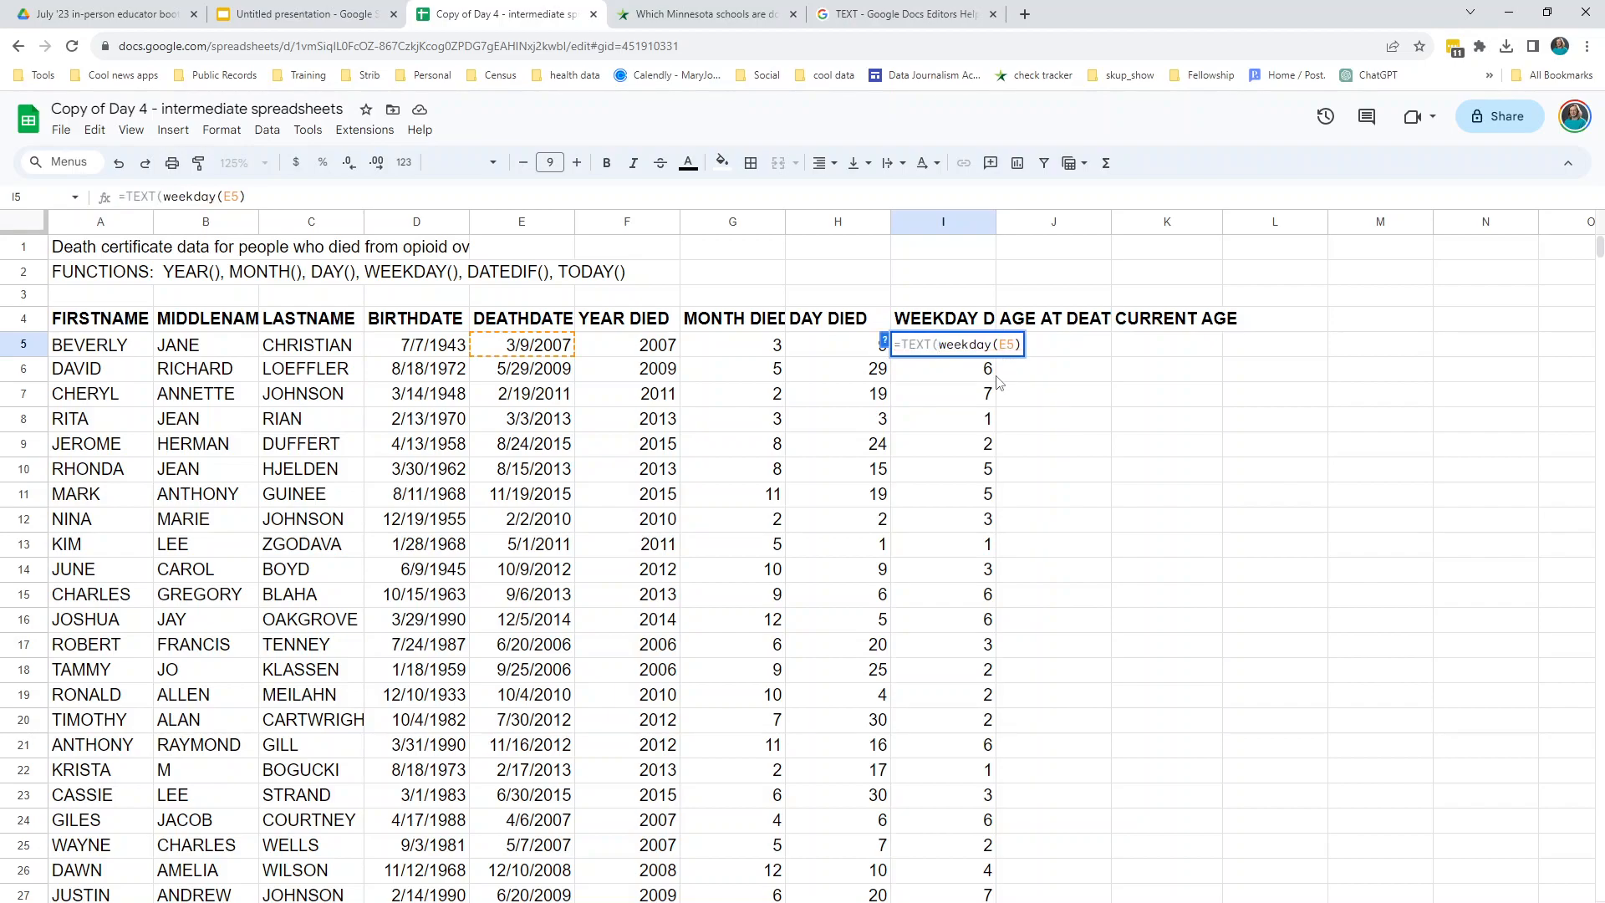
{"action": "left_click", "coordinate": [1018, 345]}
{"action": "type", "text": "), "}
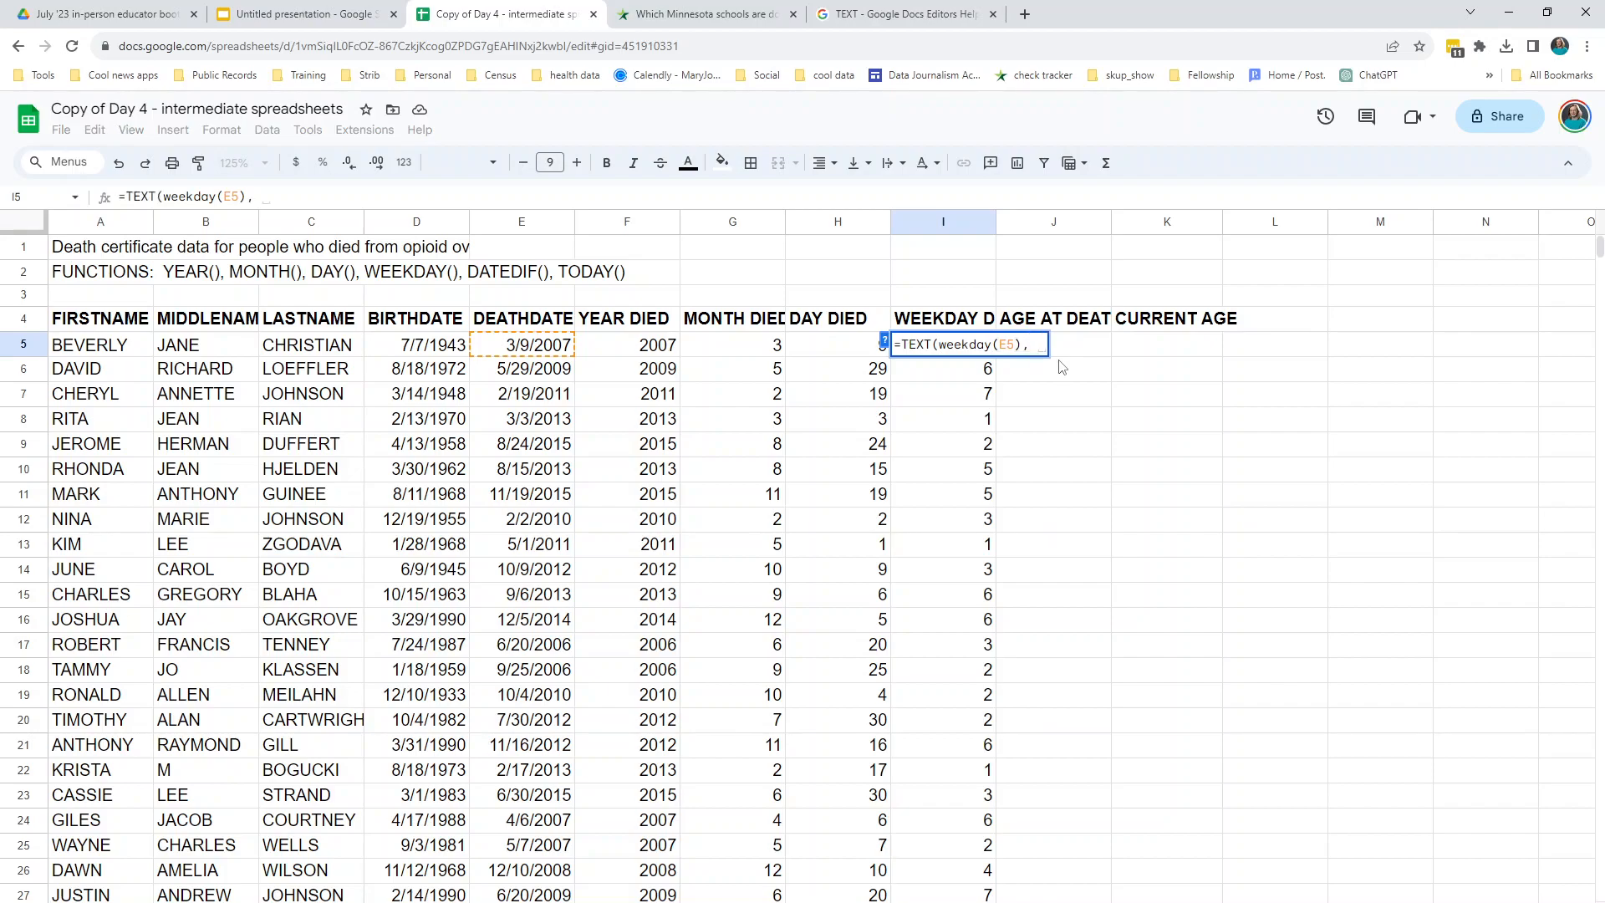
{"action": "type", "text": "\""}
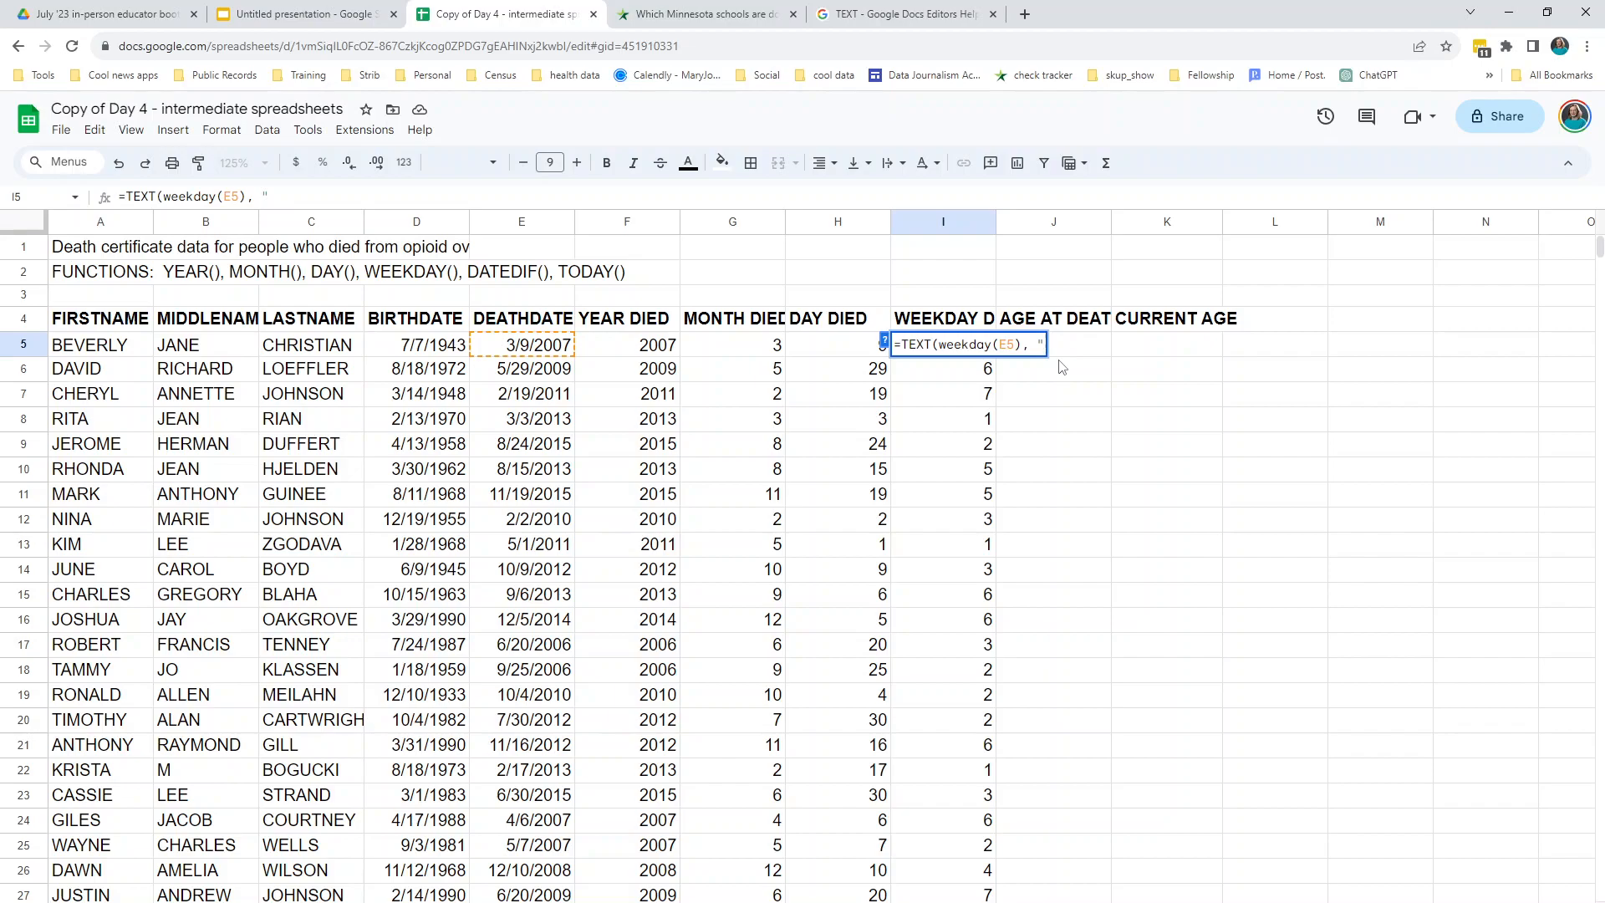
{"action": "type", "text": "Ddd\")"}
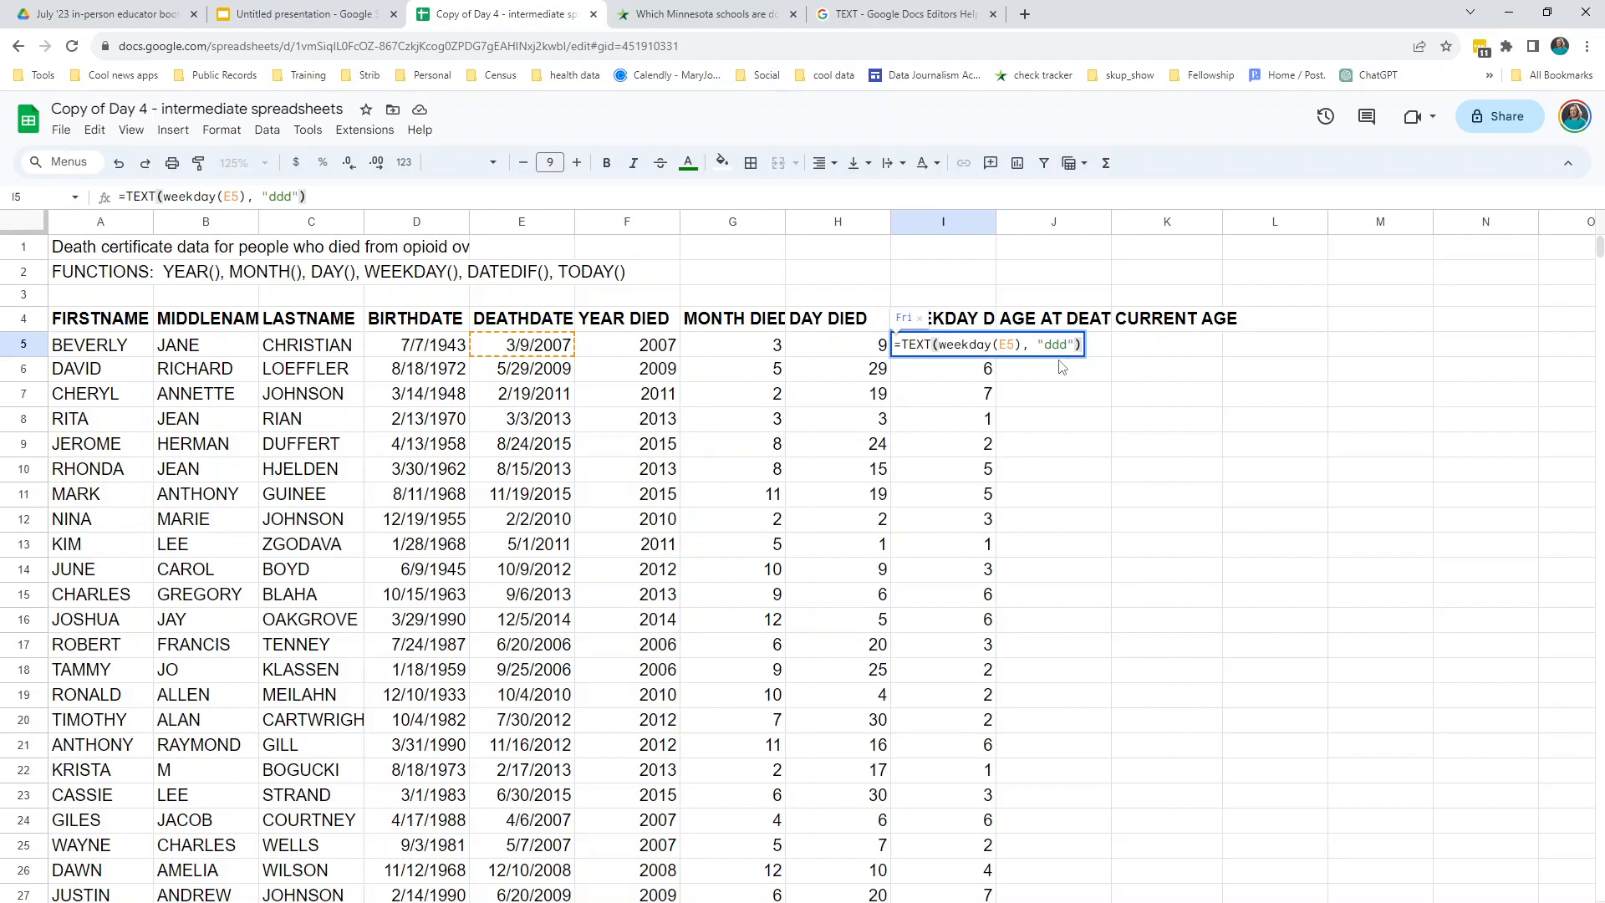
{"action": "key", "text": "Return"}
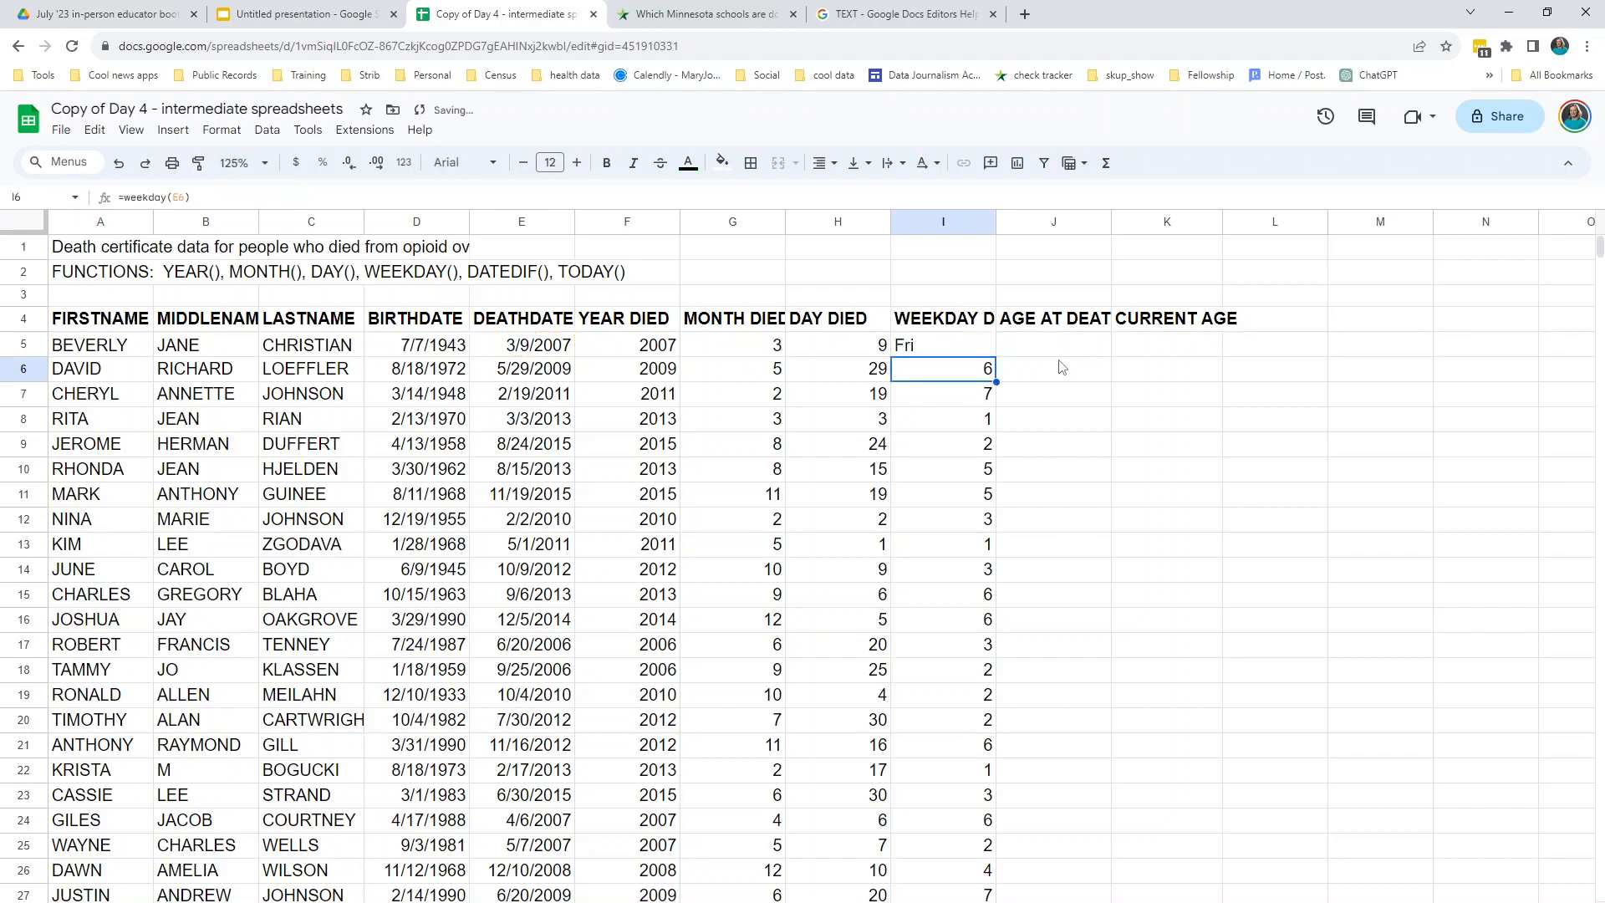
Fill the TEXT weekday formula from I5 down the column to row 32.
{"action": "left_click", "coordinate": [978, 352]}
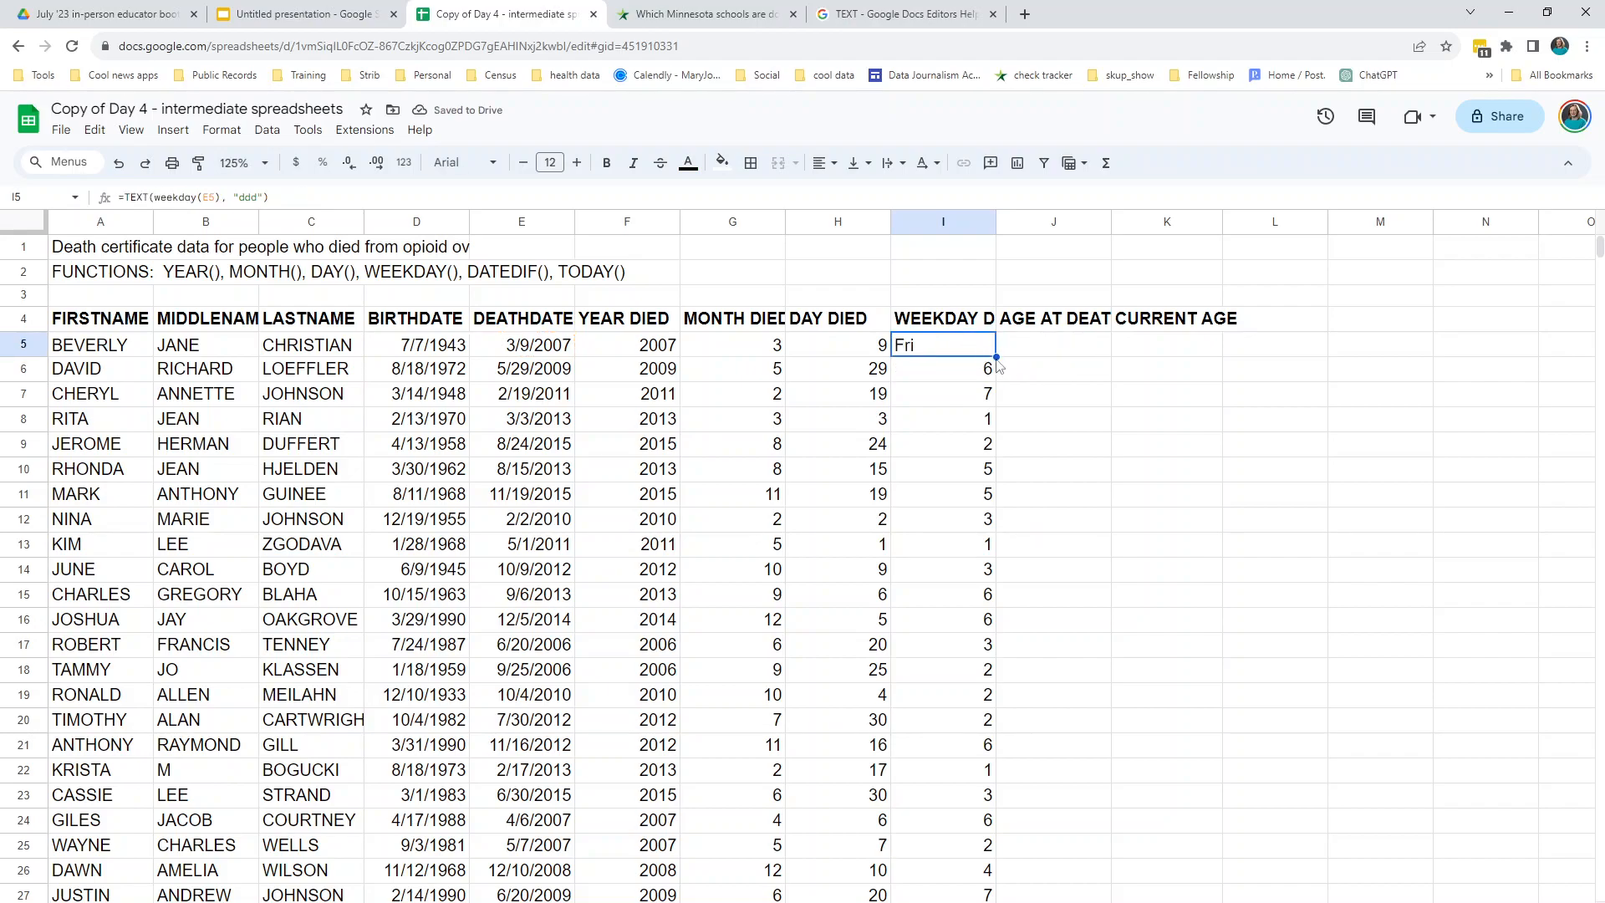
{"action": "left_click_drag", "start_coordinate": [1000, 366], "coordinate": [972, 549]}
{"action": "scroll", "coordinate": [973, 528], "scroll_direction": "up", "scroll_amount": 6}
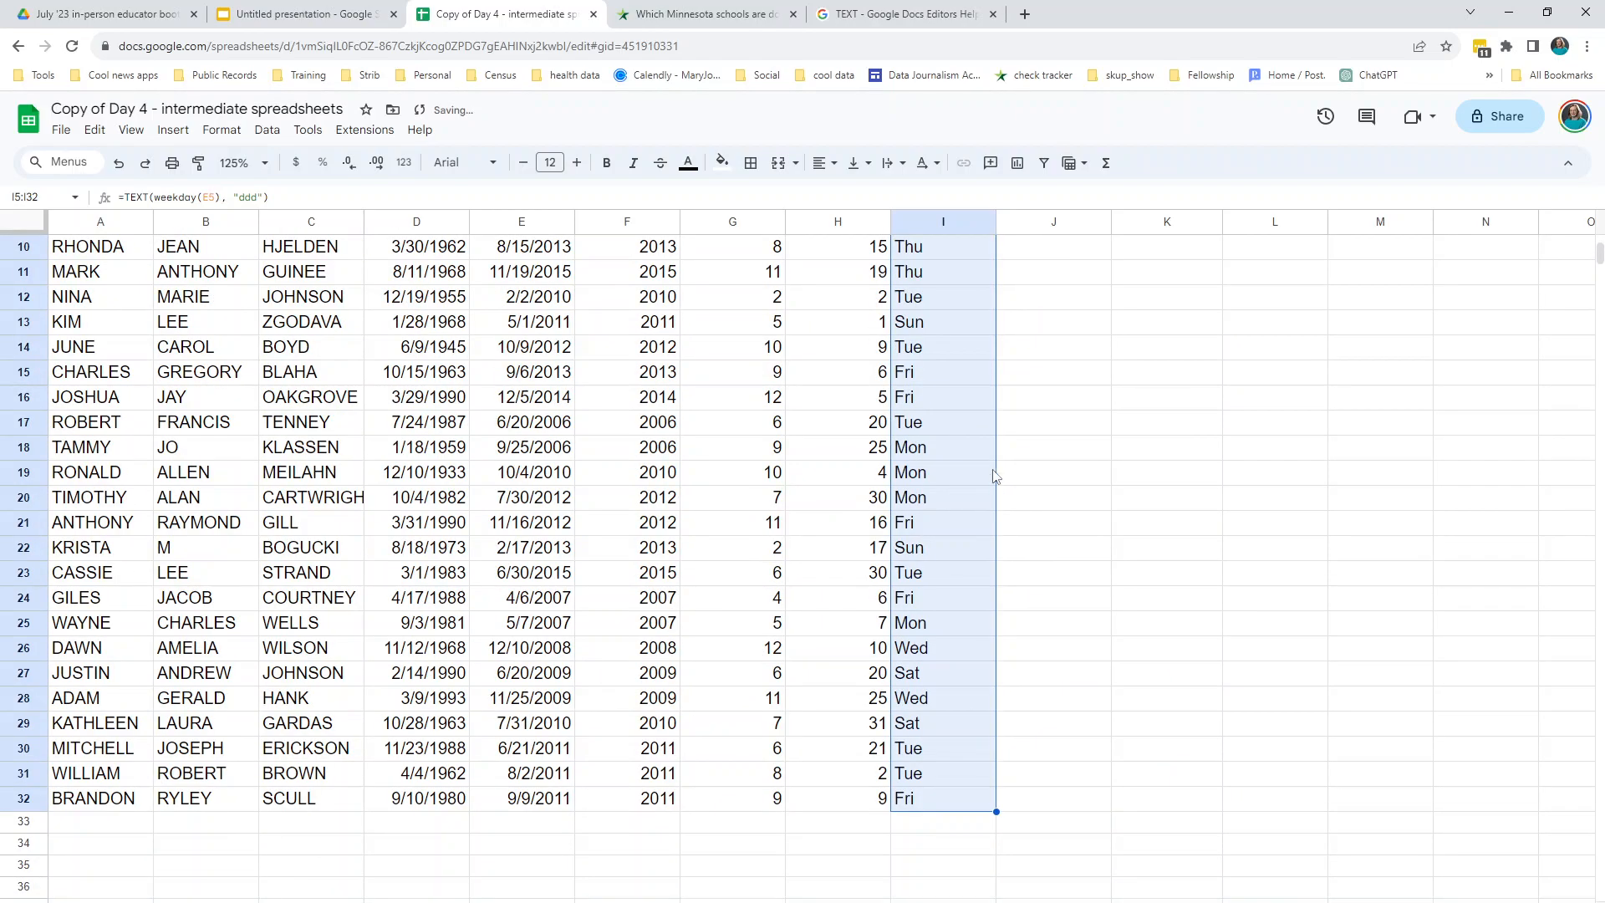
Switch to the Google Docs Editors Help page on TEXT and read its supported date and time patterns, especially the day-of-week codes.
{"action": "left_click", "coordinate": [935, 14]}
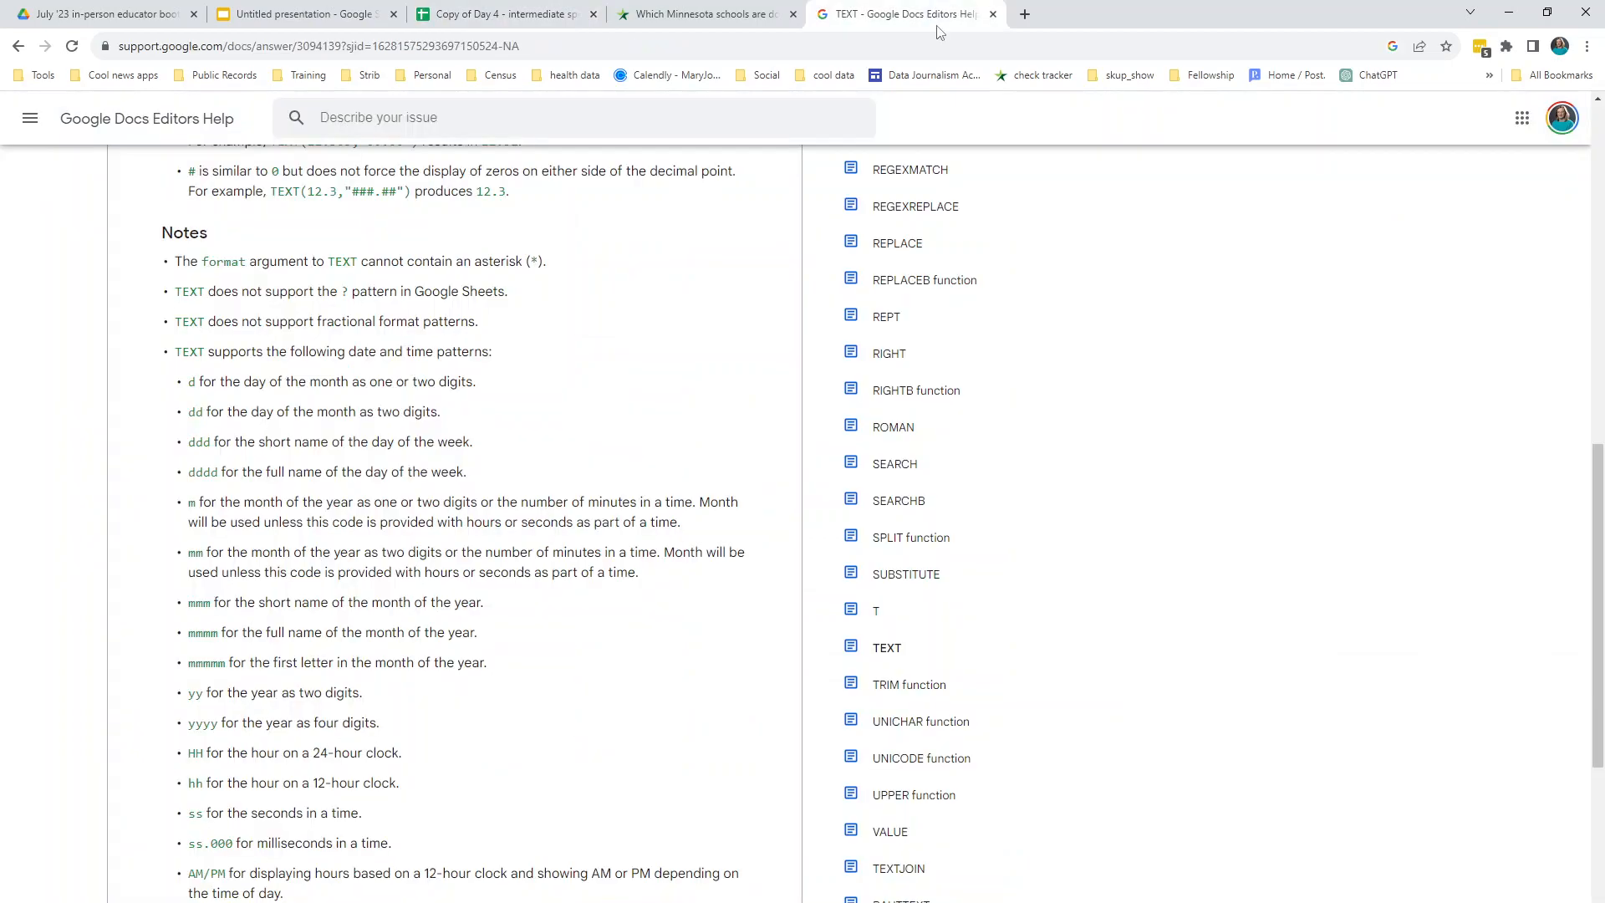
{"action": "scroll", "coordinate": [535, 518], "scroll_direction": "up", "scroll_amount": 15}
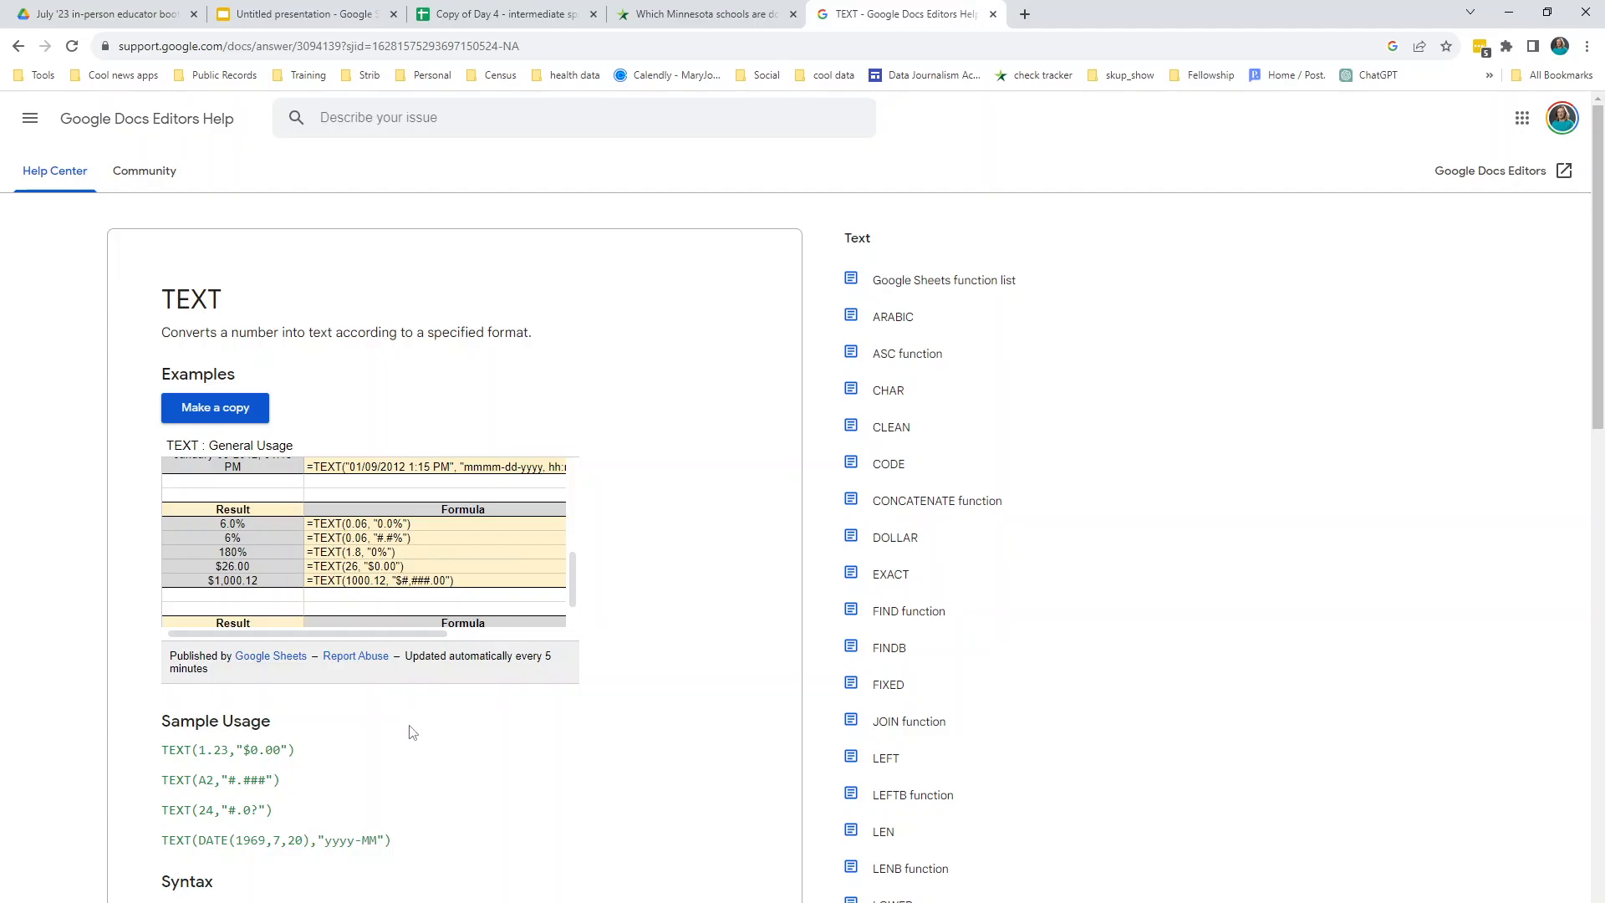
{"action": "scroll", "coordinate": [384, 740], "scroll_direction": "down", "scroll_amount": 4}
{"action": "scroll", "coordinate": [385, 740], "scroll_direction": "down", "scroll_amount": 5}
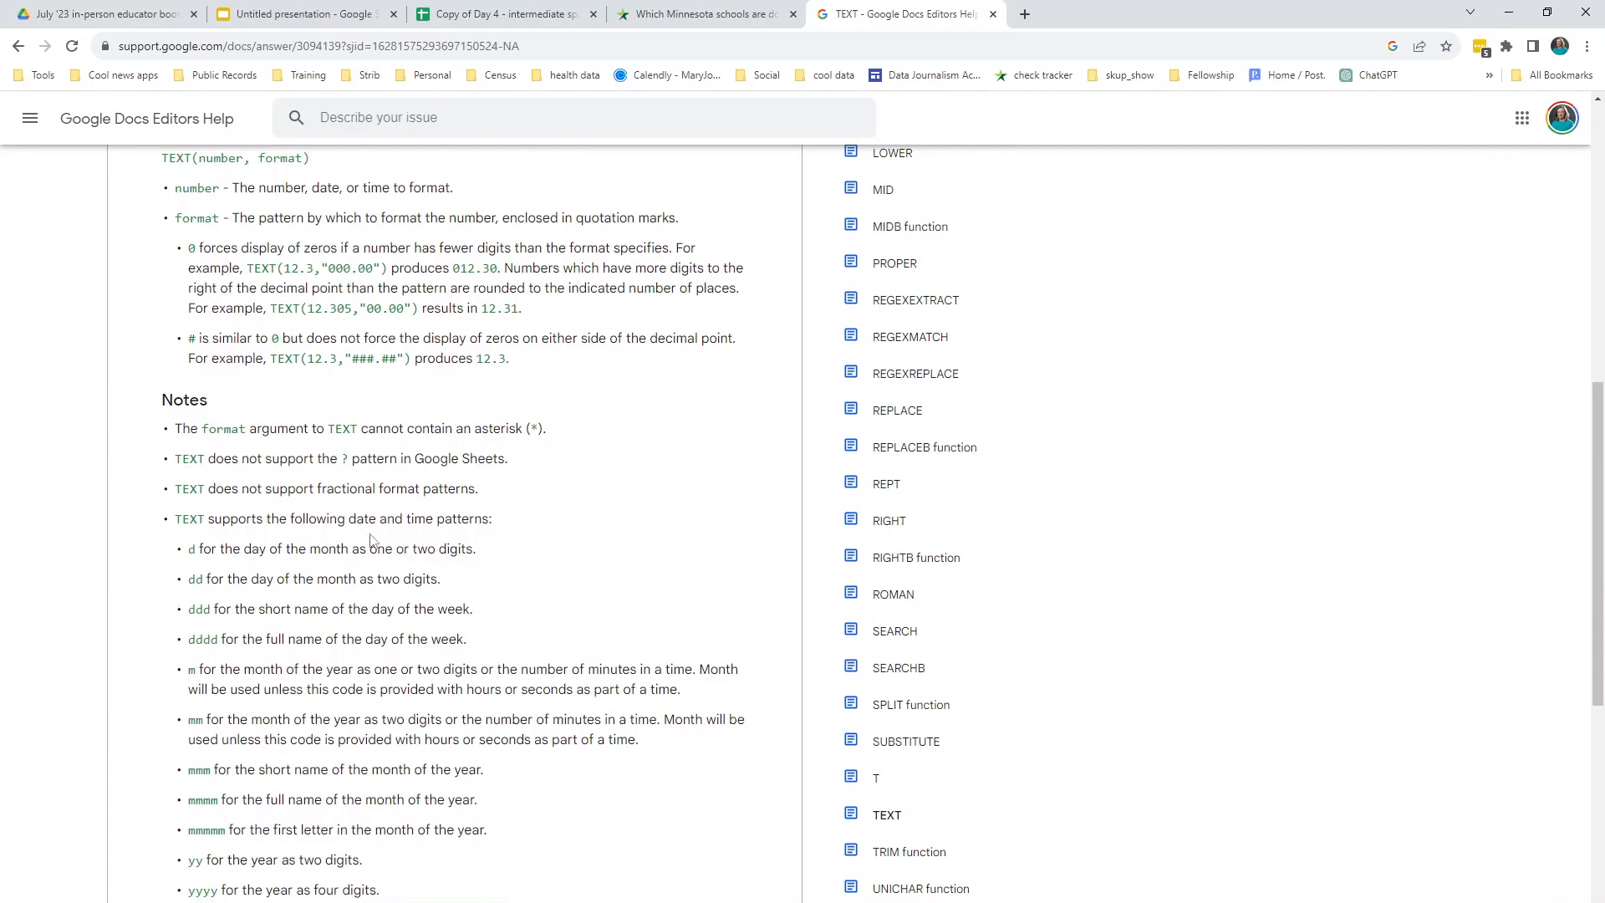
{"action": "left_click_drag", "start_coordinate": [173, 519], "coordinate": [571, 828]}
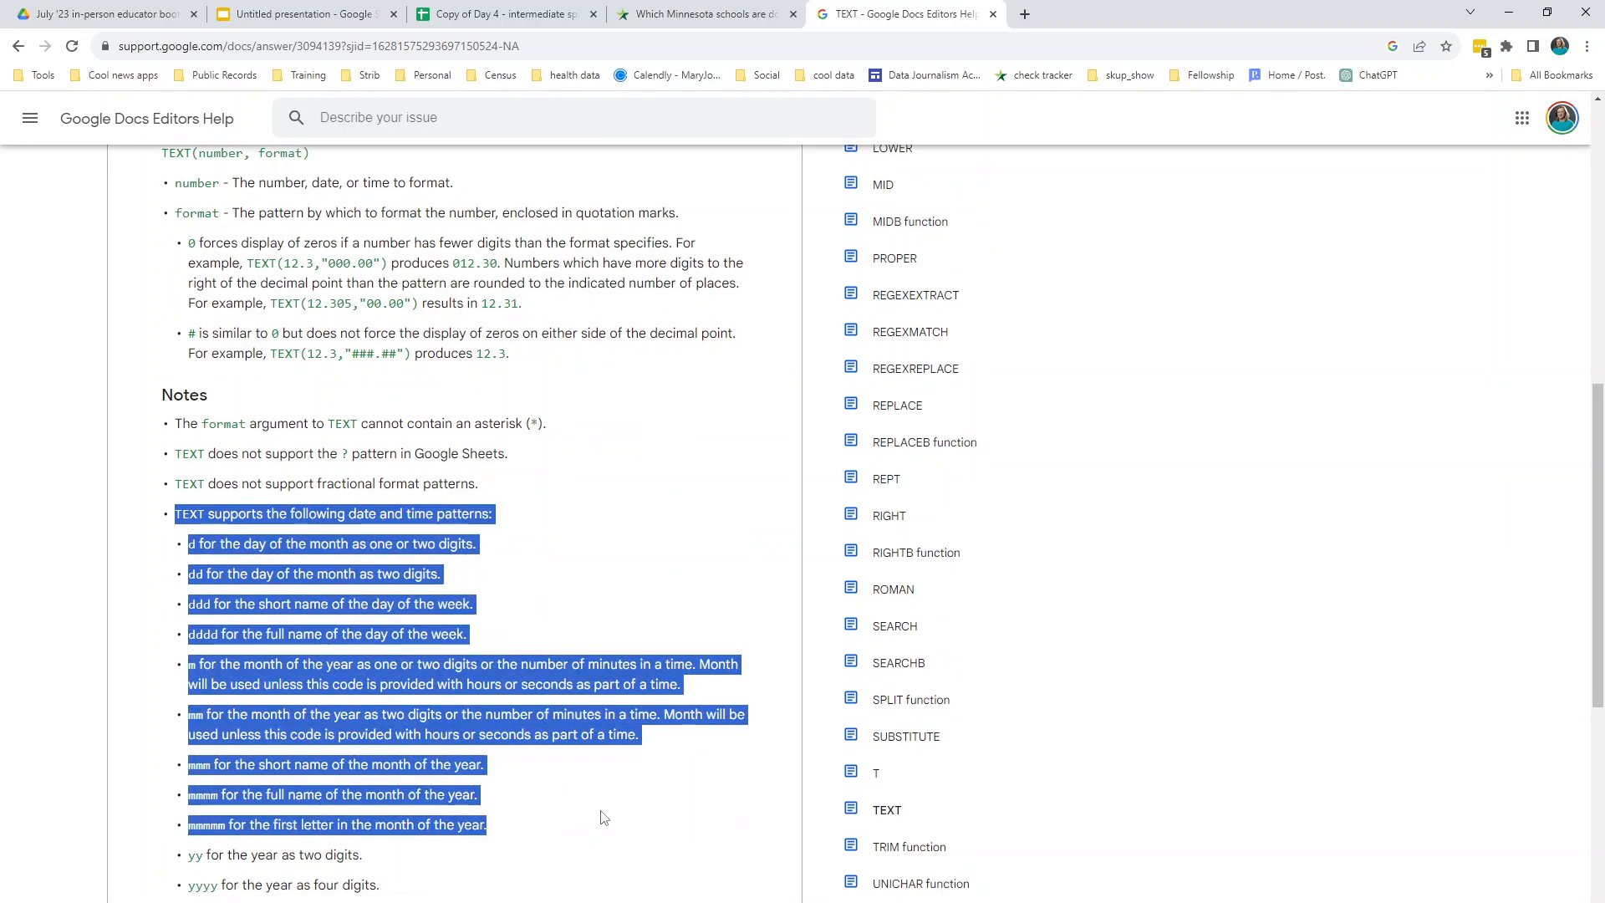
{"action": "left_click", "coordinate": [603, 822]}
{"action": "scroll", "coordinate": [501, 777], "scroll_direction": "down", "scroll_amount": 2}
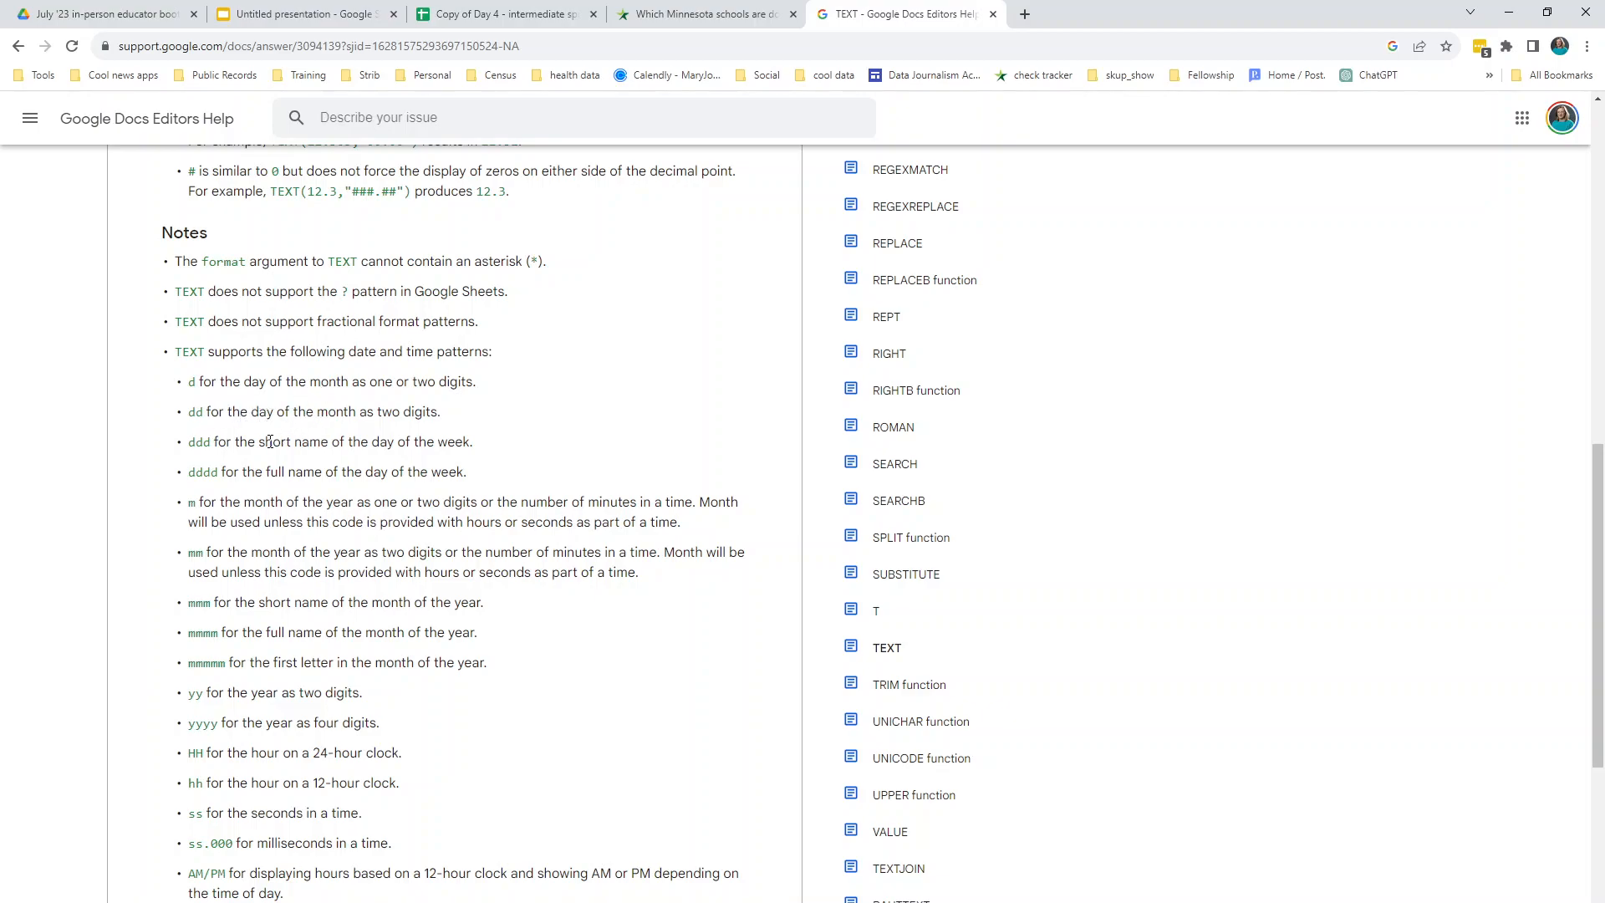
{"action": "left_click_drag", "start_coordinate": [473, 441], "coordinate": [229, 442]}
{"action": "left_click", "coordinate": [301, 474]}
{"action": "scroll", "coordinate": [368, 545], "scroll_direction": "down", "scroll_amount": 3}
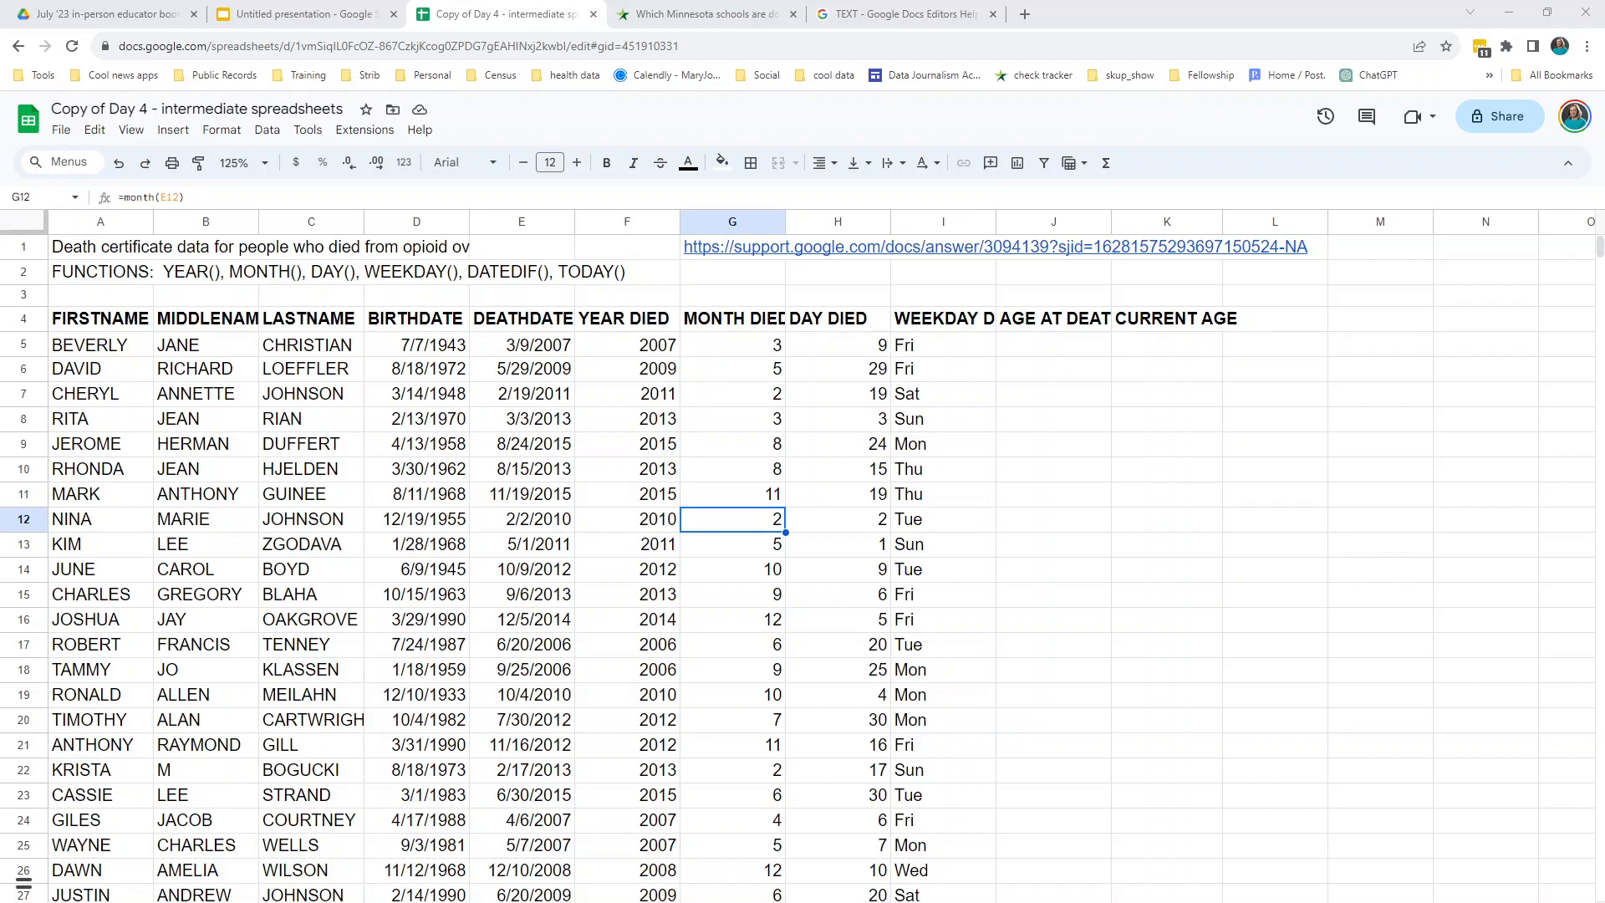
Back in the death certificate sheet, enter =datedif(d5, e5, "y") in J5 under the age at death heading and decline the suggested autofill.
{"action": "left_click", "coordinate": [1075, 348]}
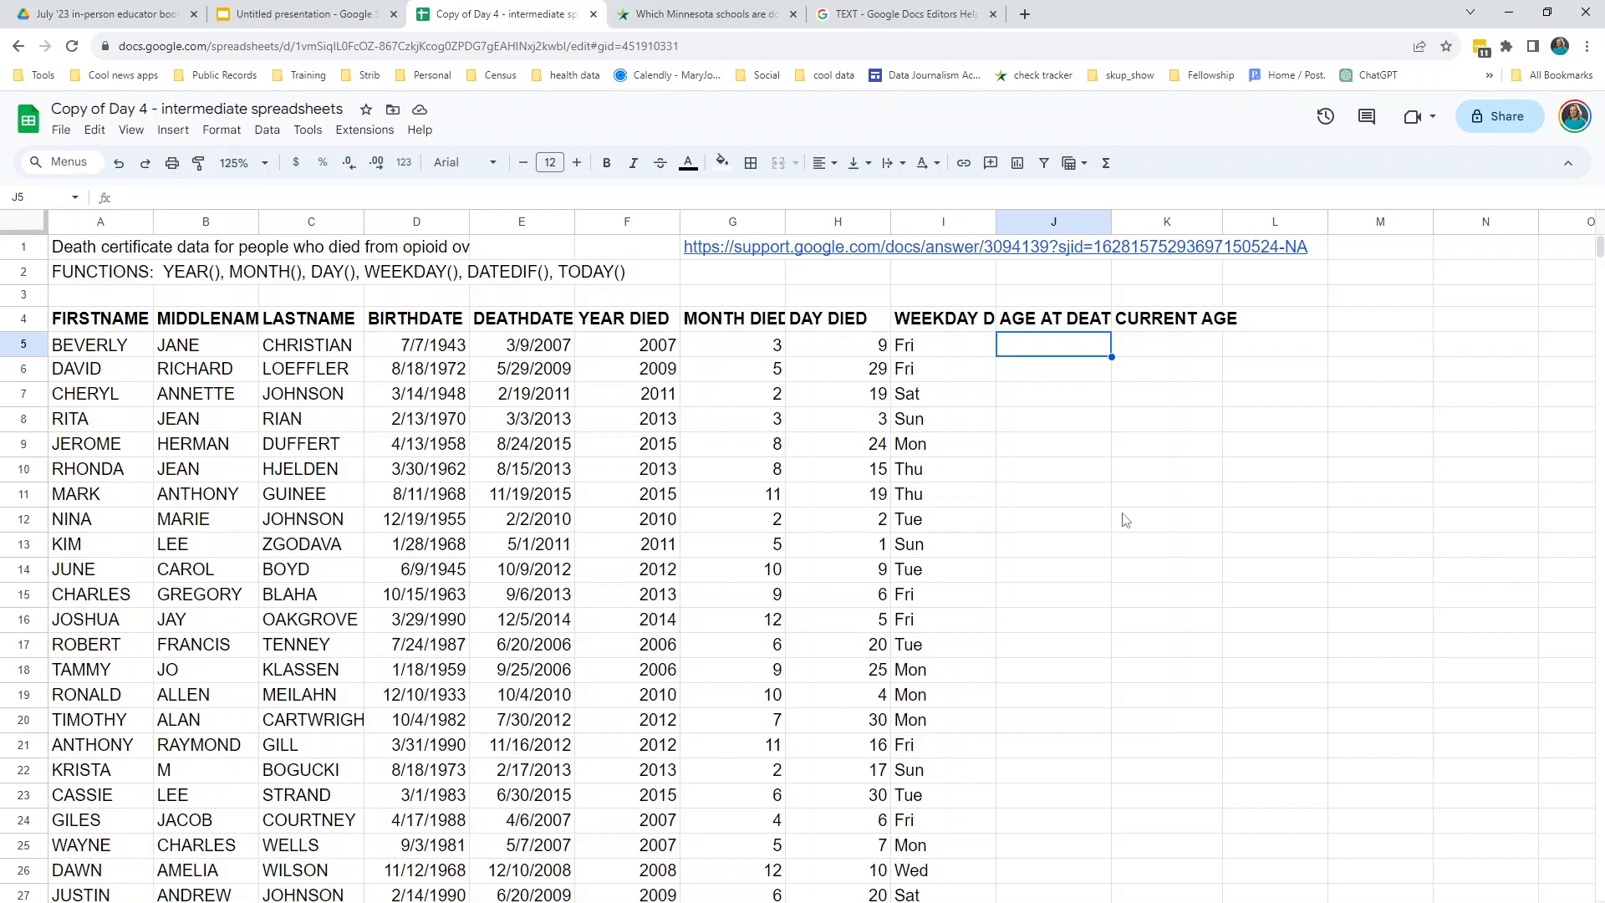
{"action": "type", "text": "=datedif("}
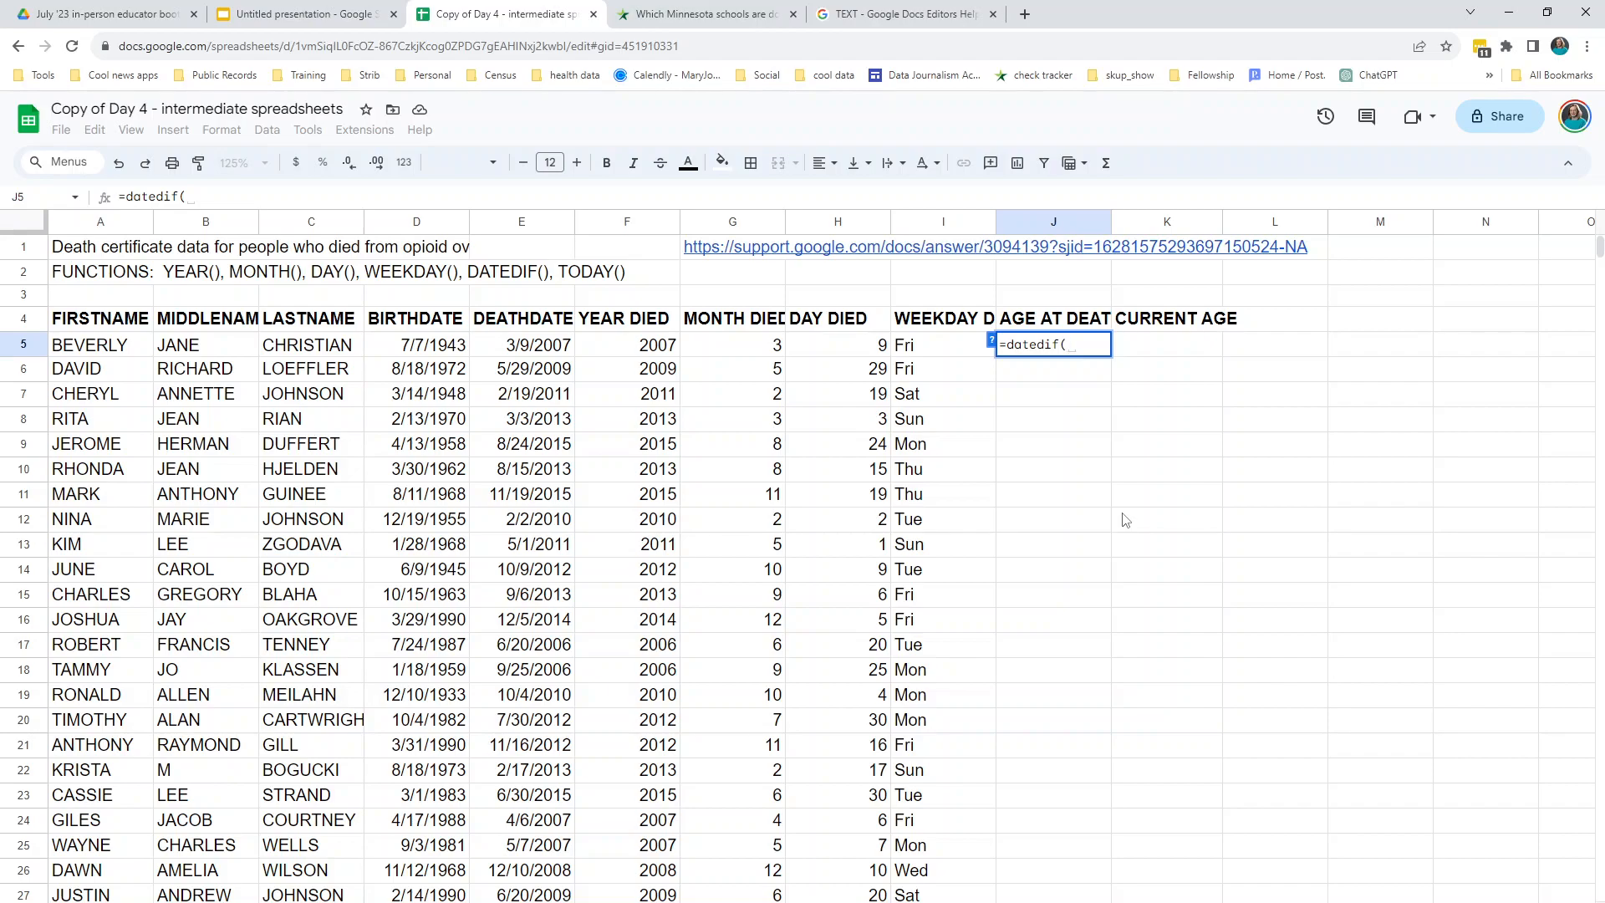
{"action": "type", "text": "d5"}
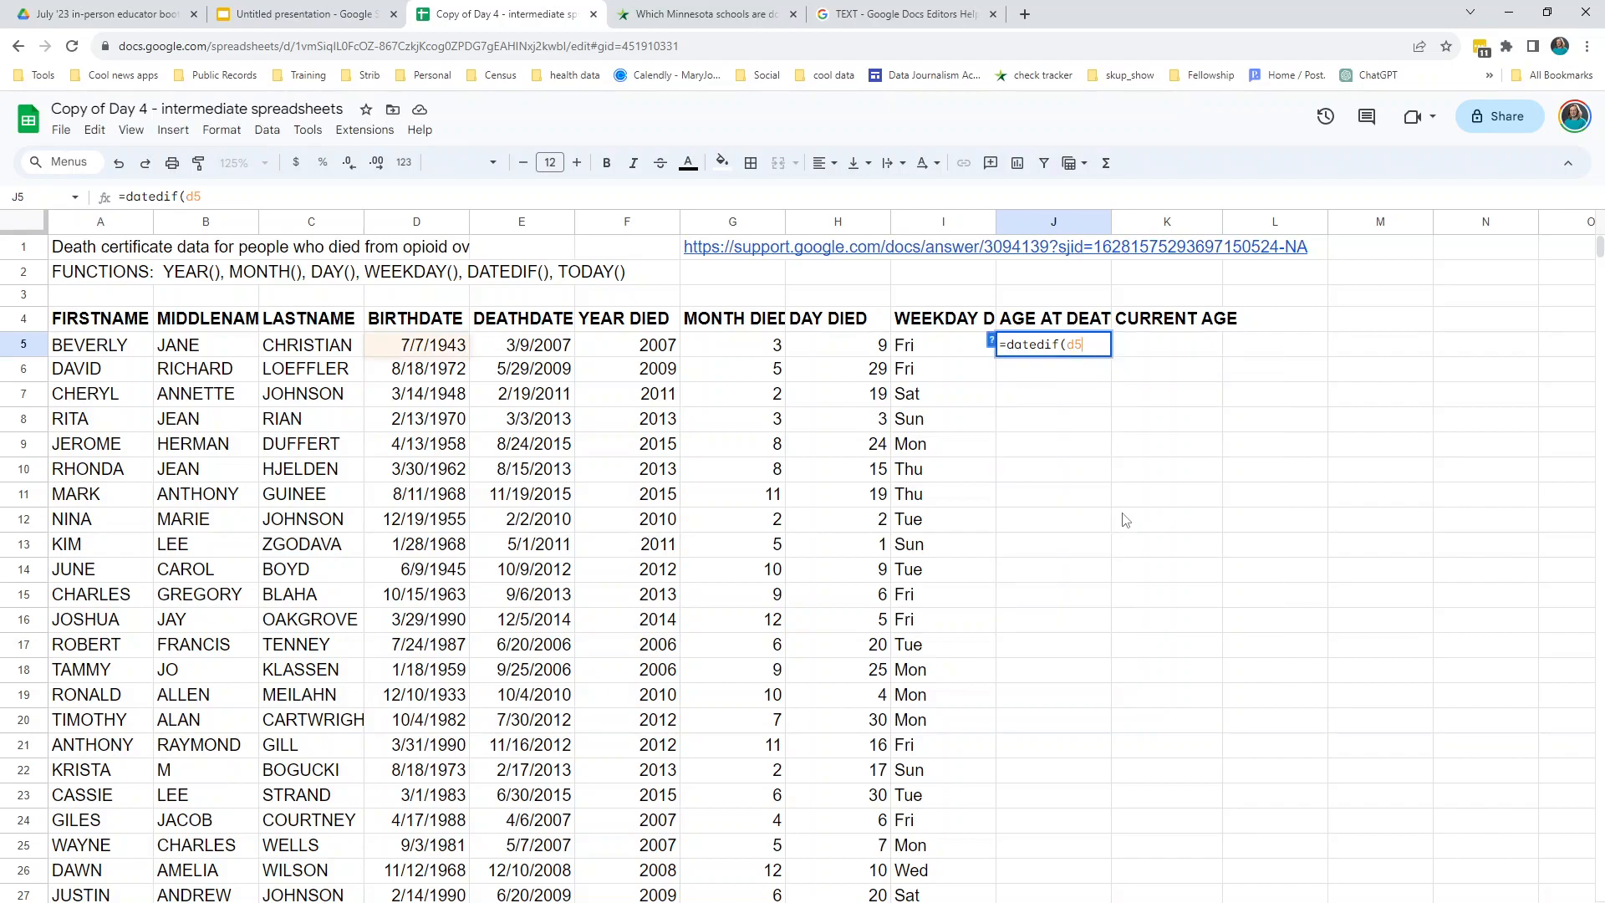
{"action": "type", "text": ","}
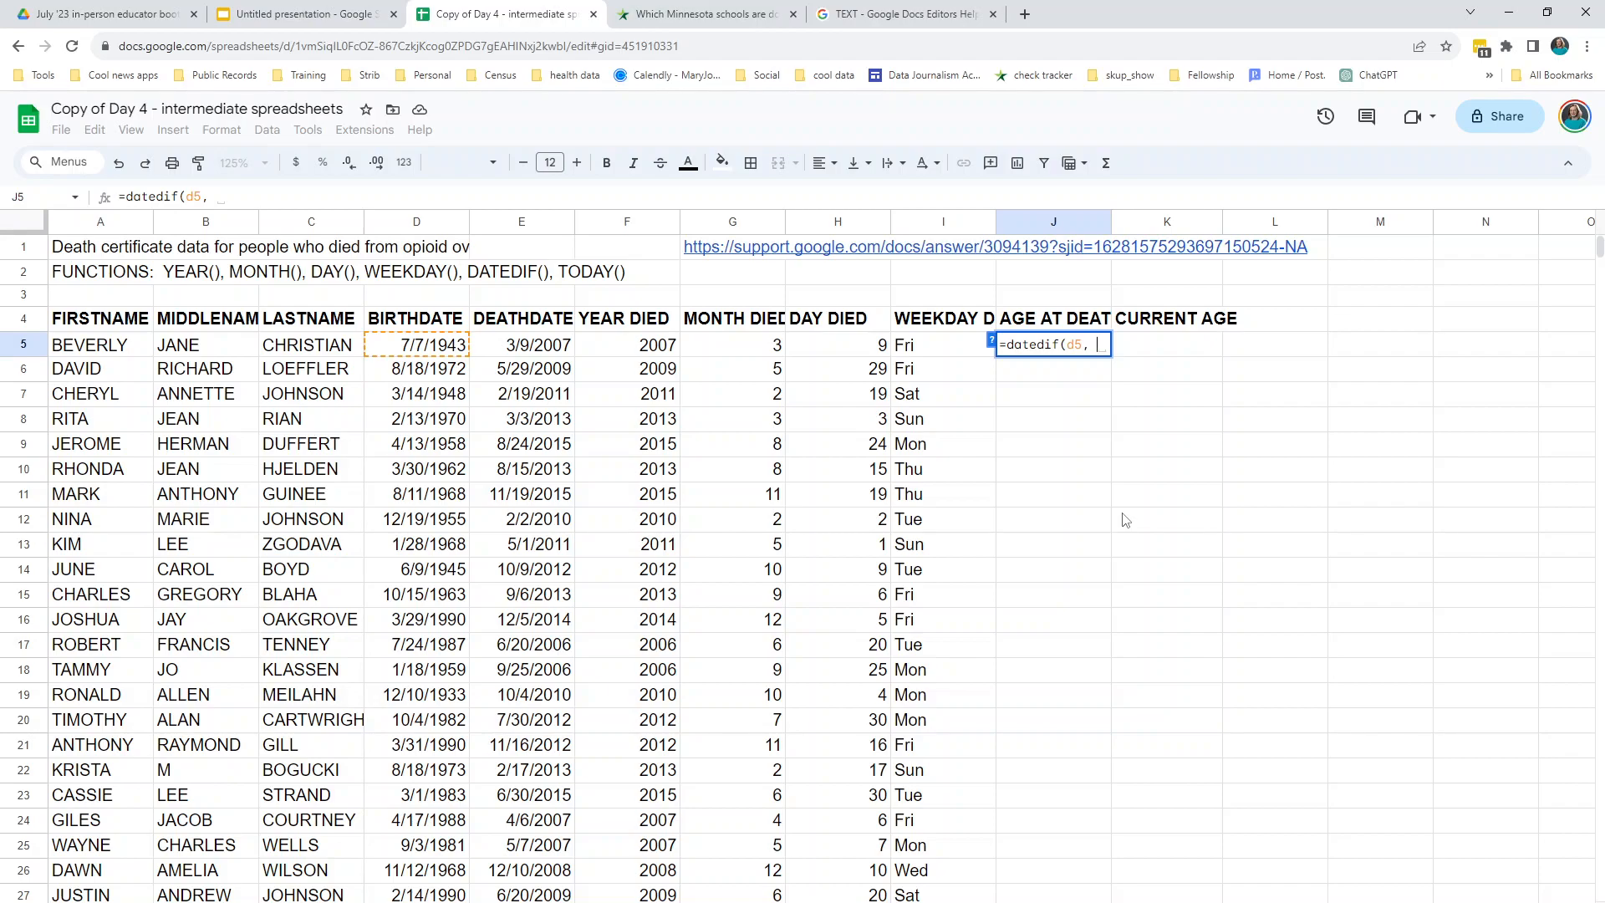
{"action": "type", "text": "e5"}
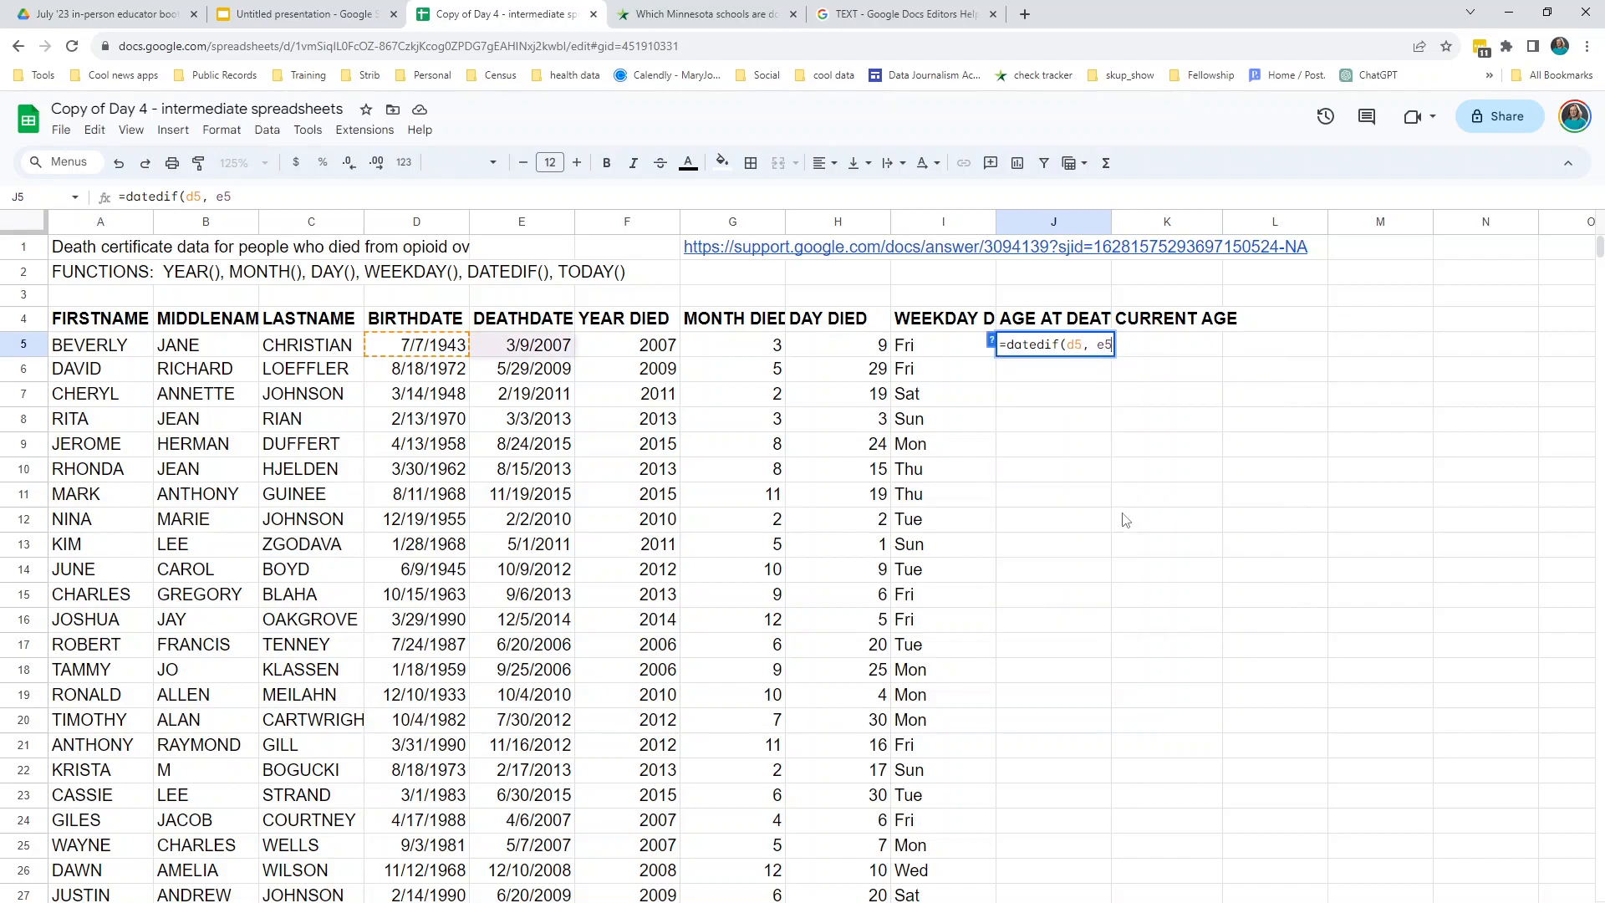
{"action": "type", "text": ", \""}
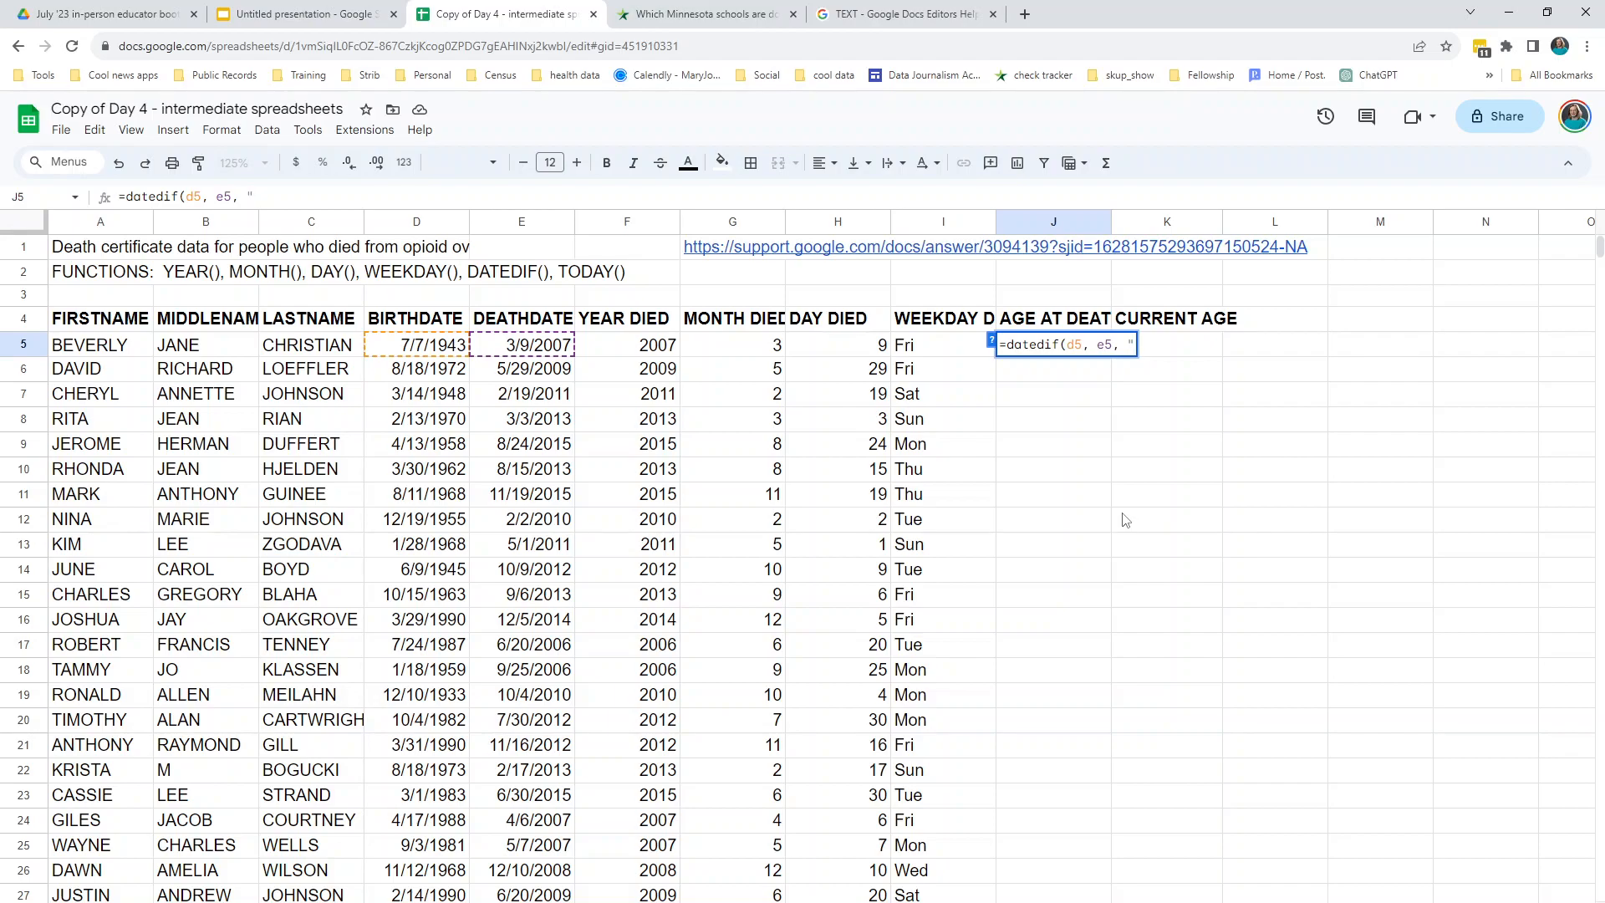
{"action": "type", "text": "y\")"}
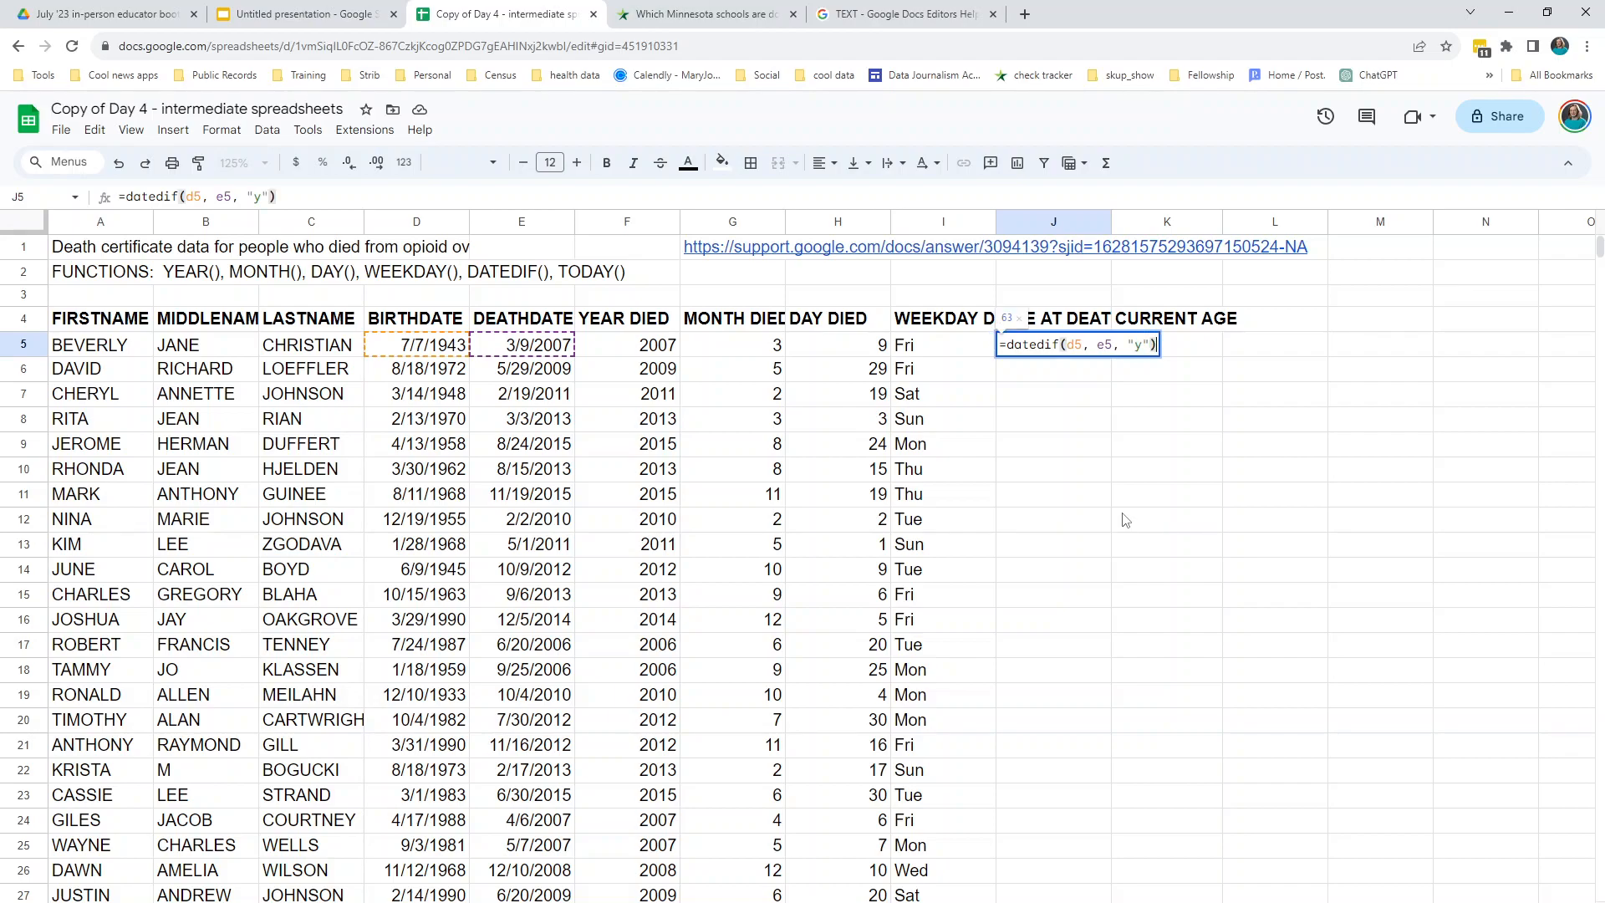
{"action": "key", "text": "Return"}
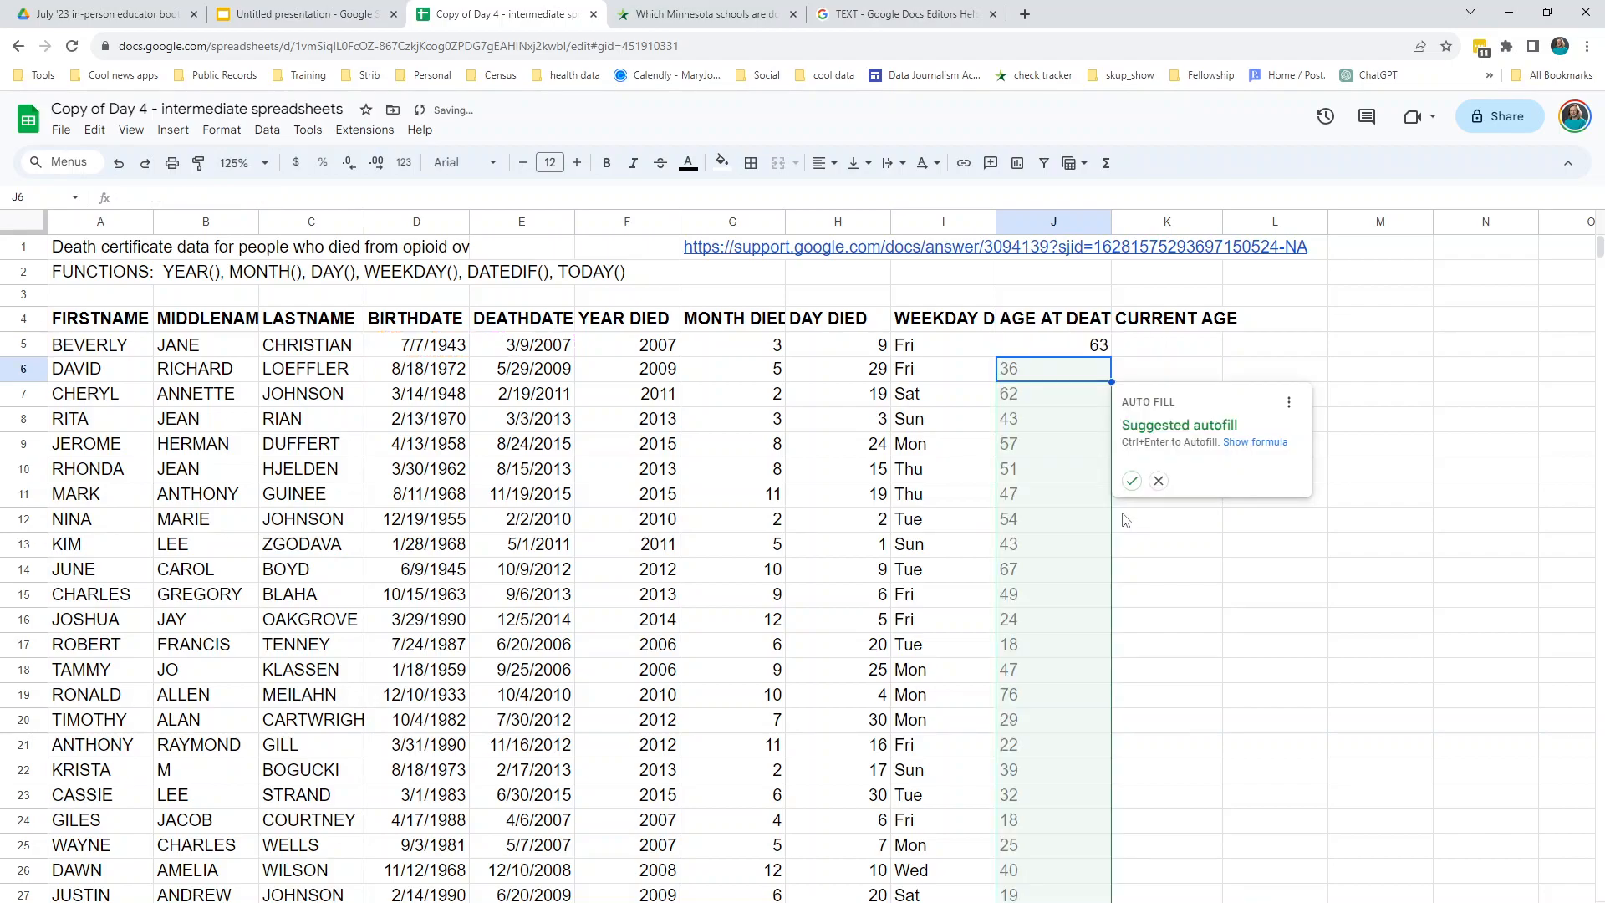
{"action": "left_click", "coordinate": [1159, 481]}
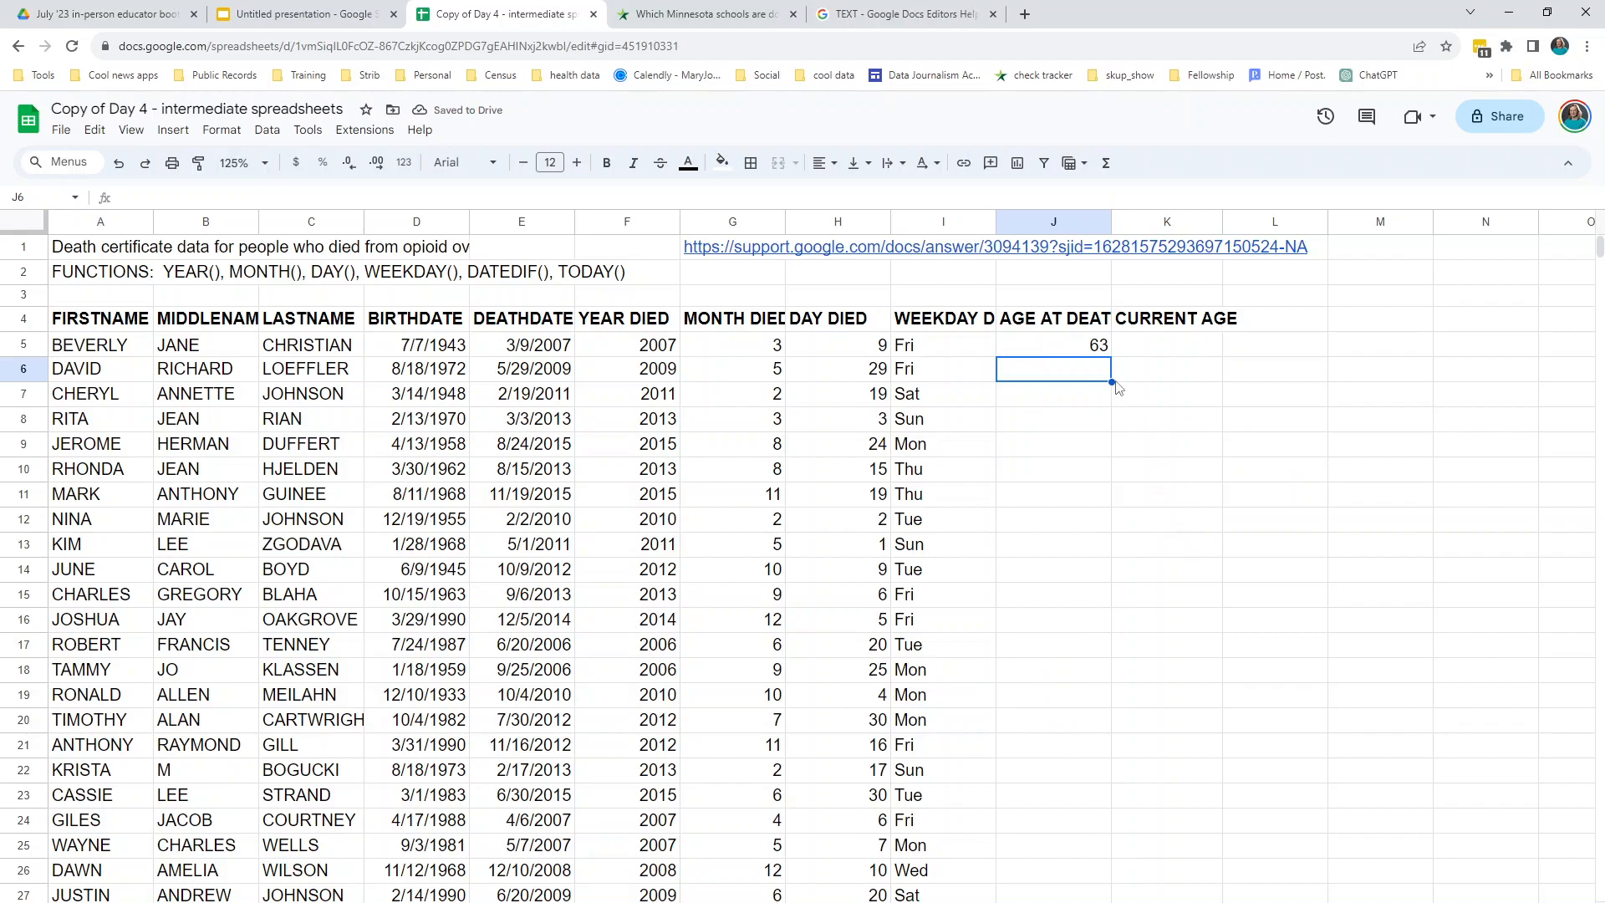
Fill the DATEDIF formula from J5 down the age at death column and check the copied formula in row 13.
{"action": "key", "text": "Up"}
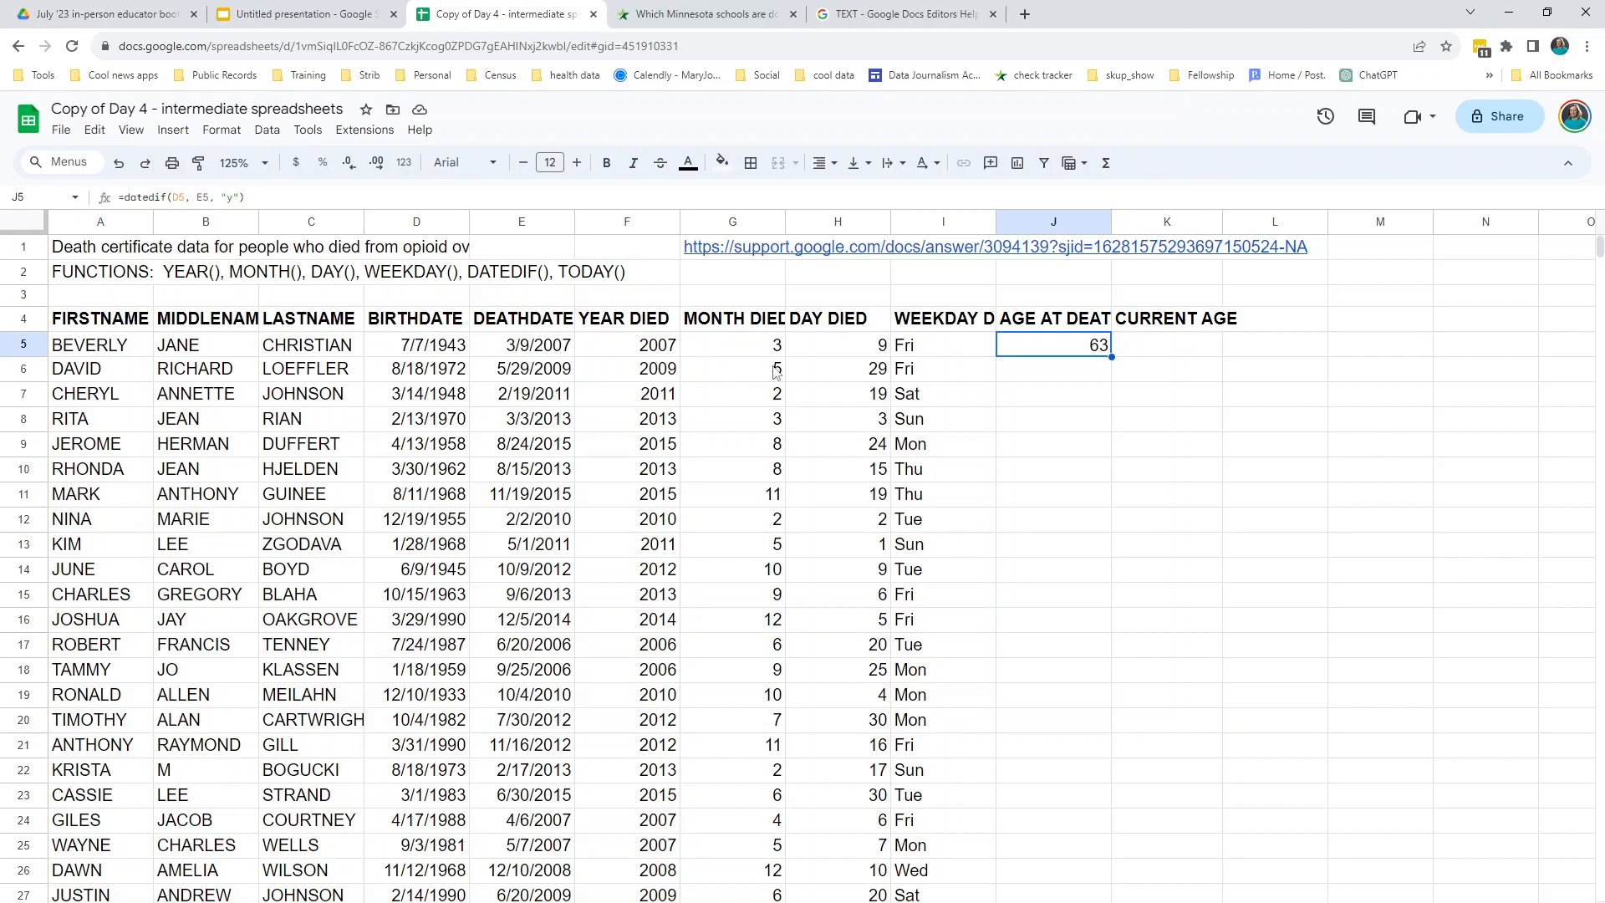
{"action": "double_click", "coordinate": [1113, 354]}
{"action": "left_click", "coordinate": [1086, 498]}
{"action": "left_click", "coordinate": [1078, 556]}
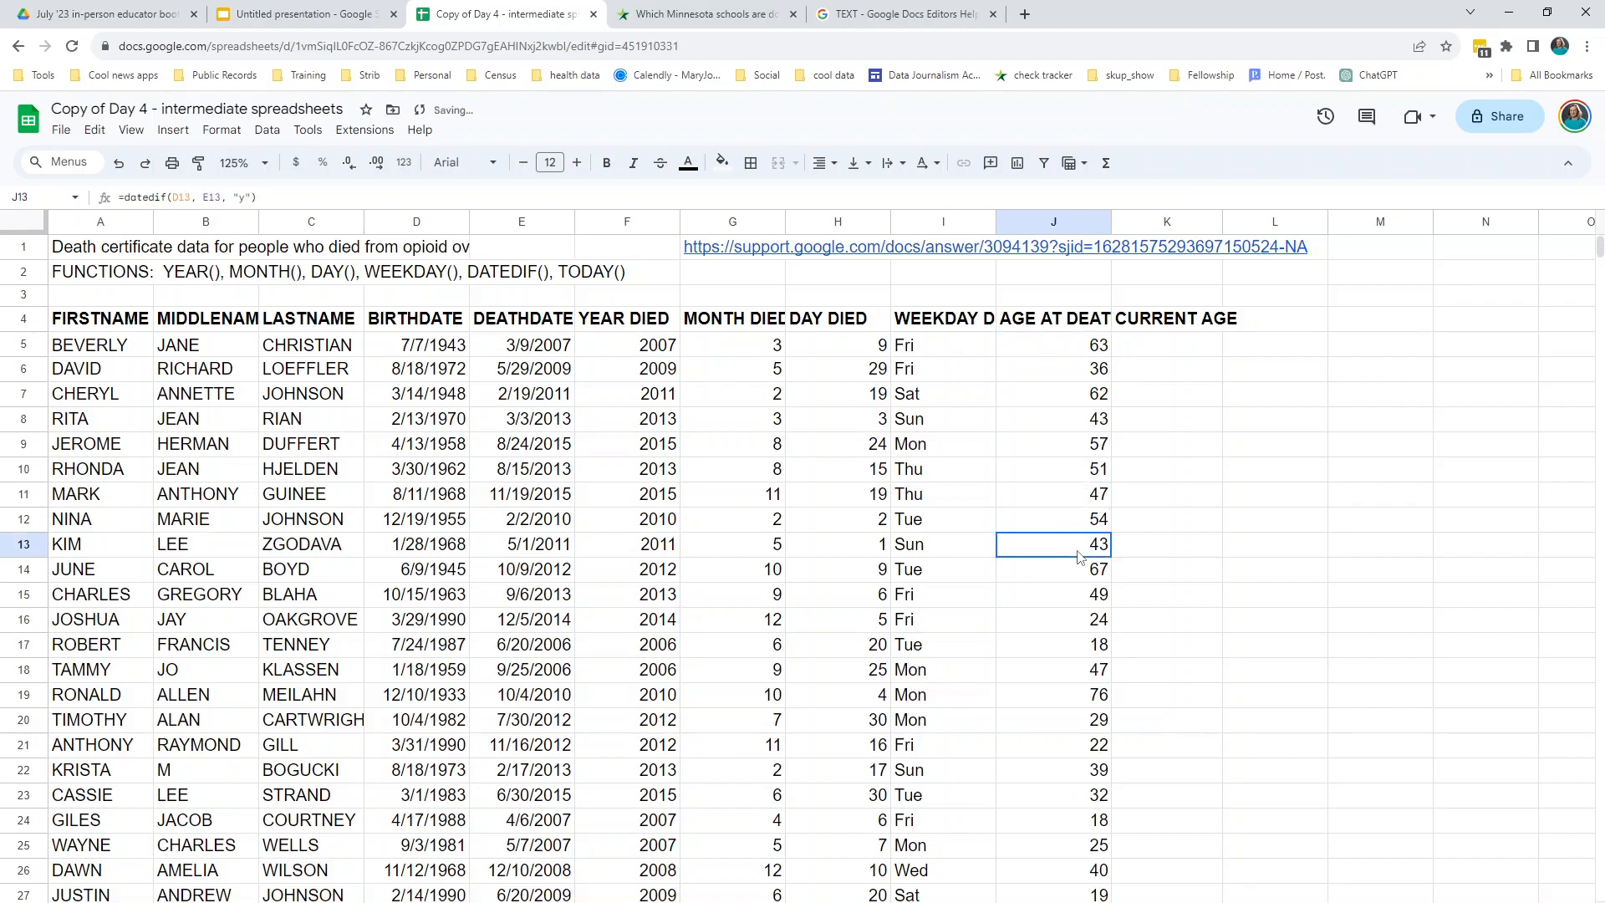
{"action": "left_click", "coordinate": [1064, 351]}
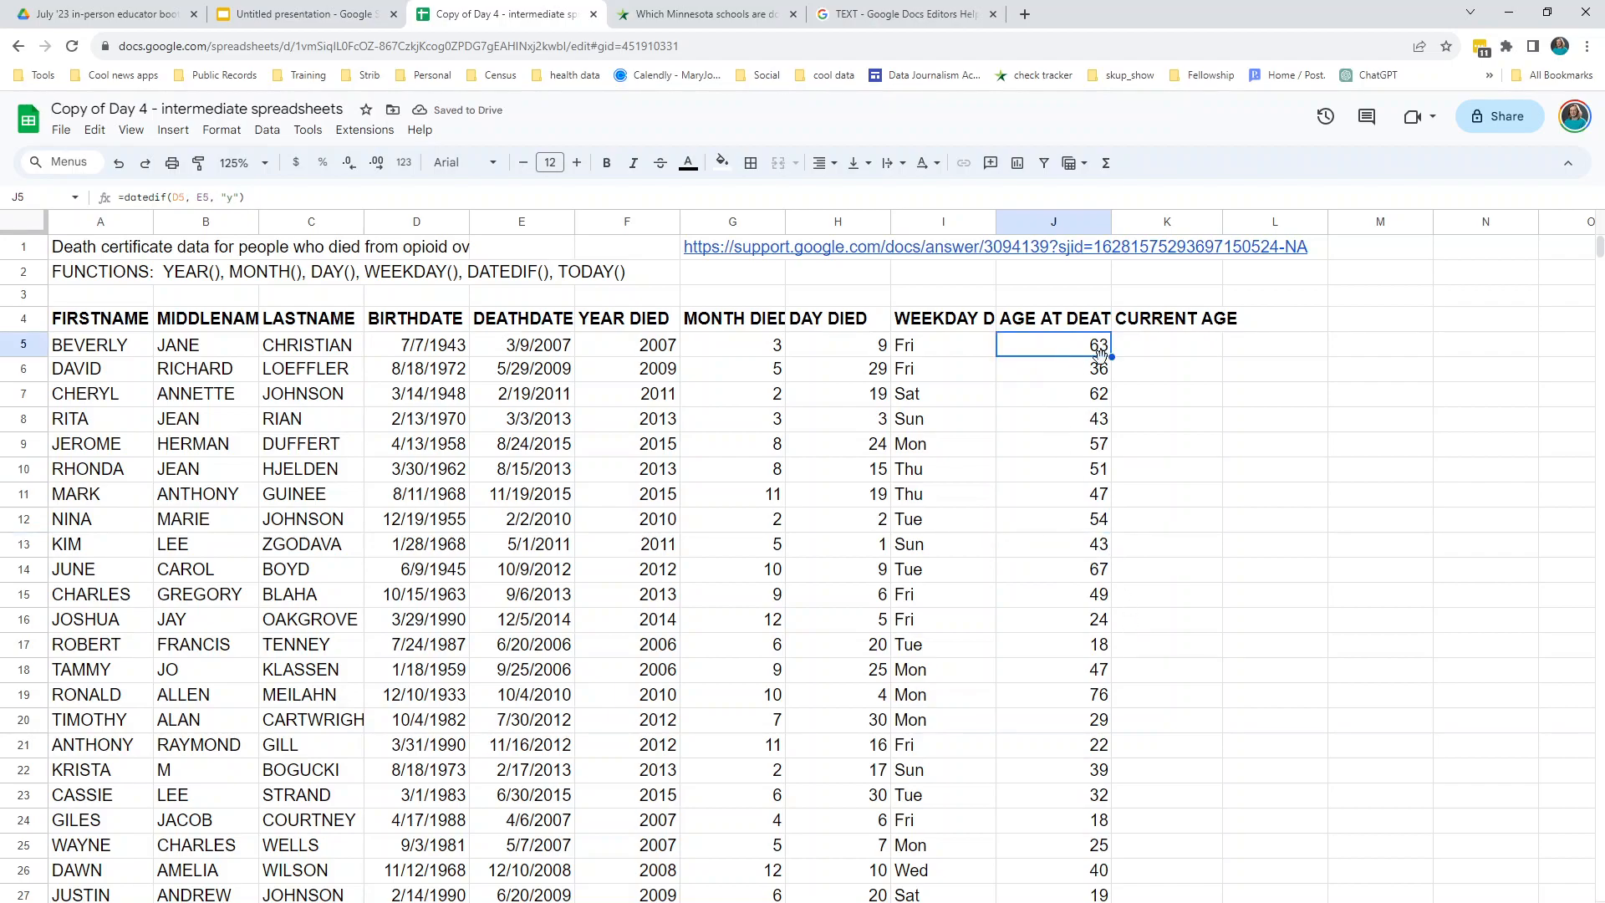
Enter =datedif(d5, TODAY(), "y") in K5 under the current age heading and accept the suggested autofill for the rest of the column.
{"action": "left_click", "coordinate": [1193, 347]}
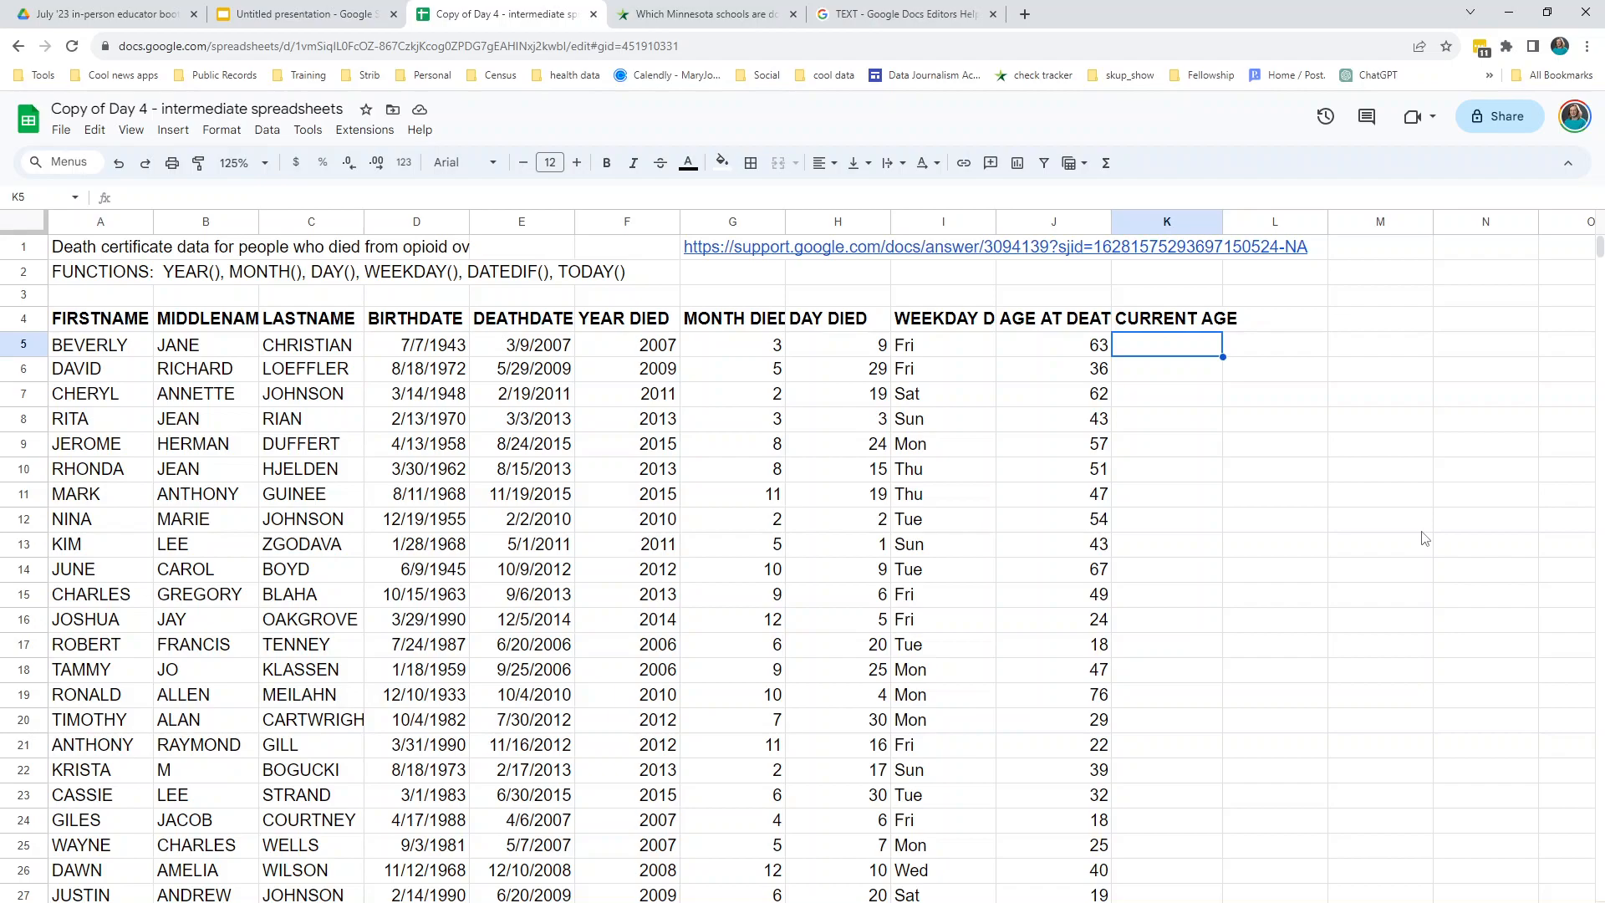
{"action": "type", "text": "="}
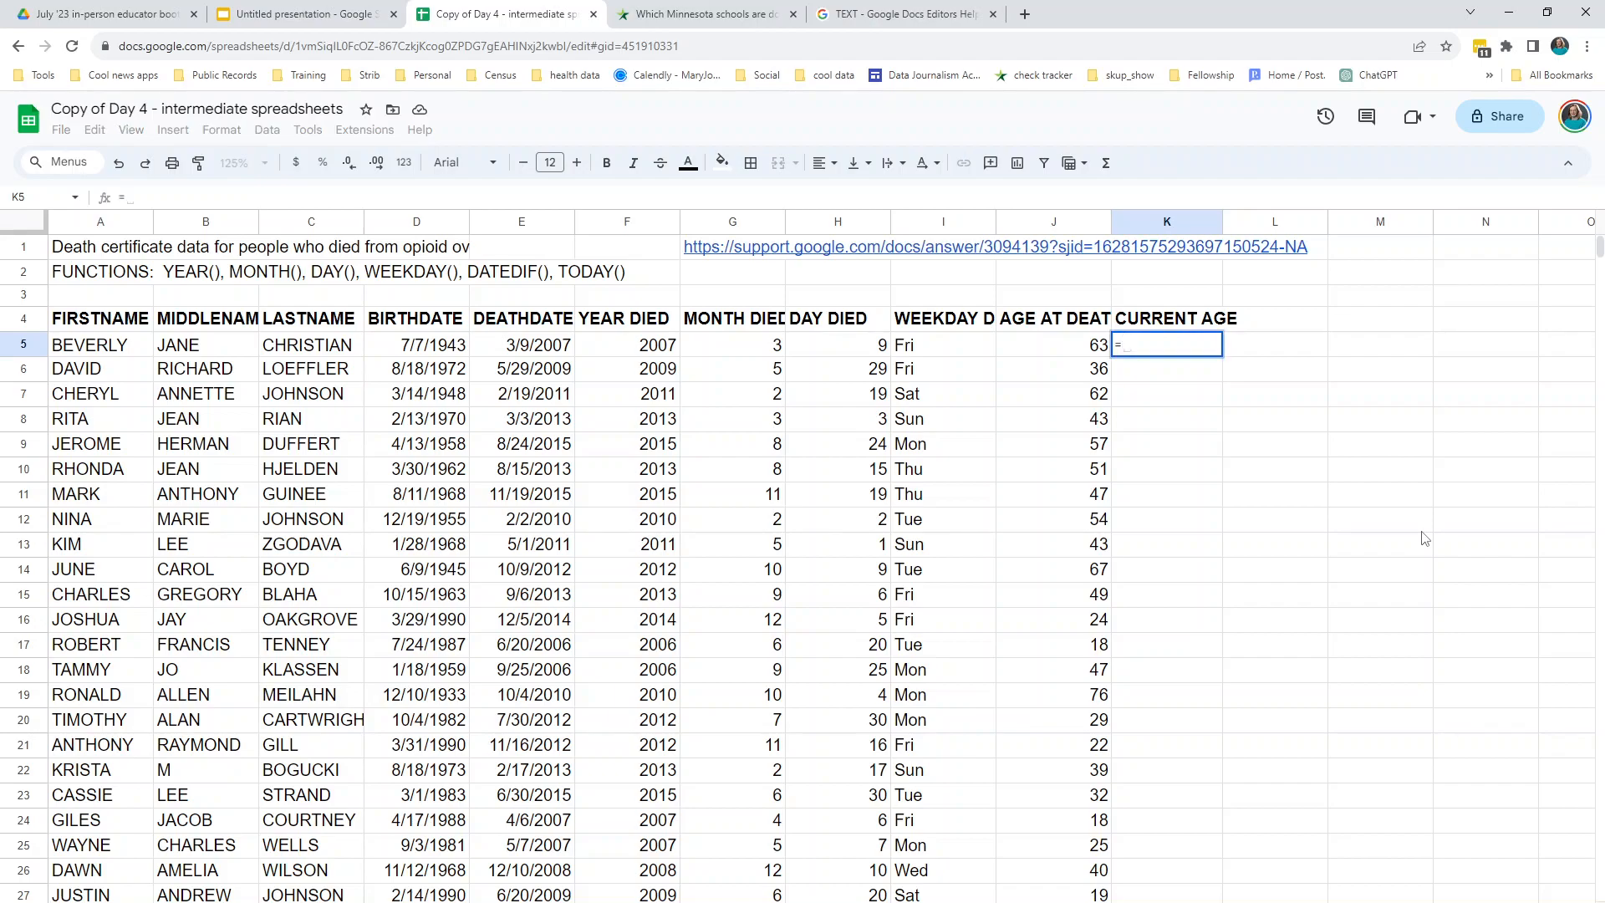
{"action": "type", "text": "datedif("}
{"action": "type", "text": "d5"}
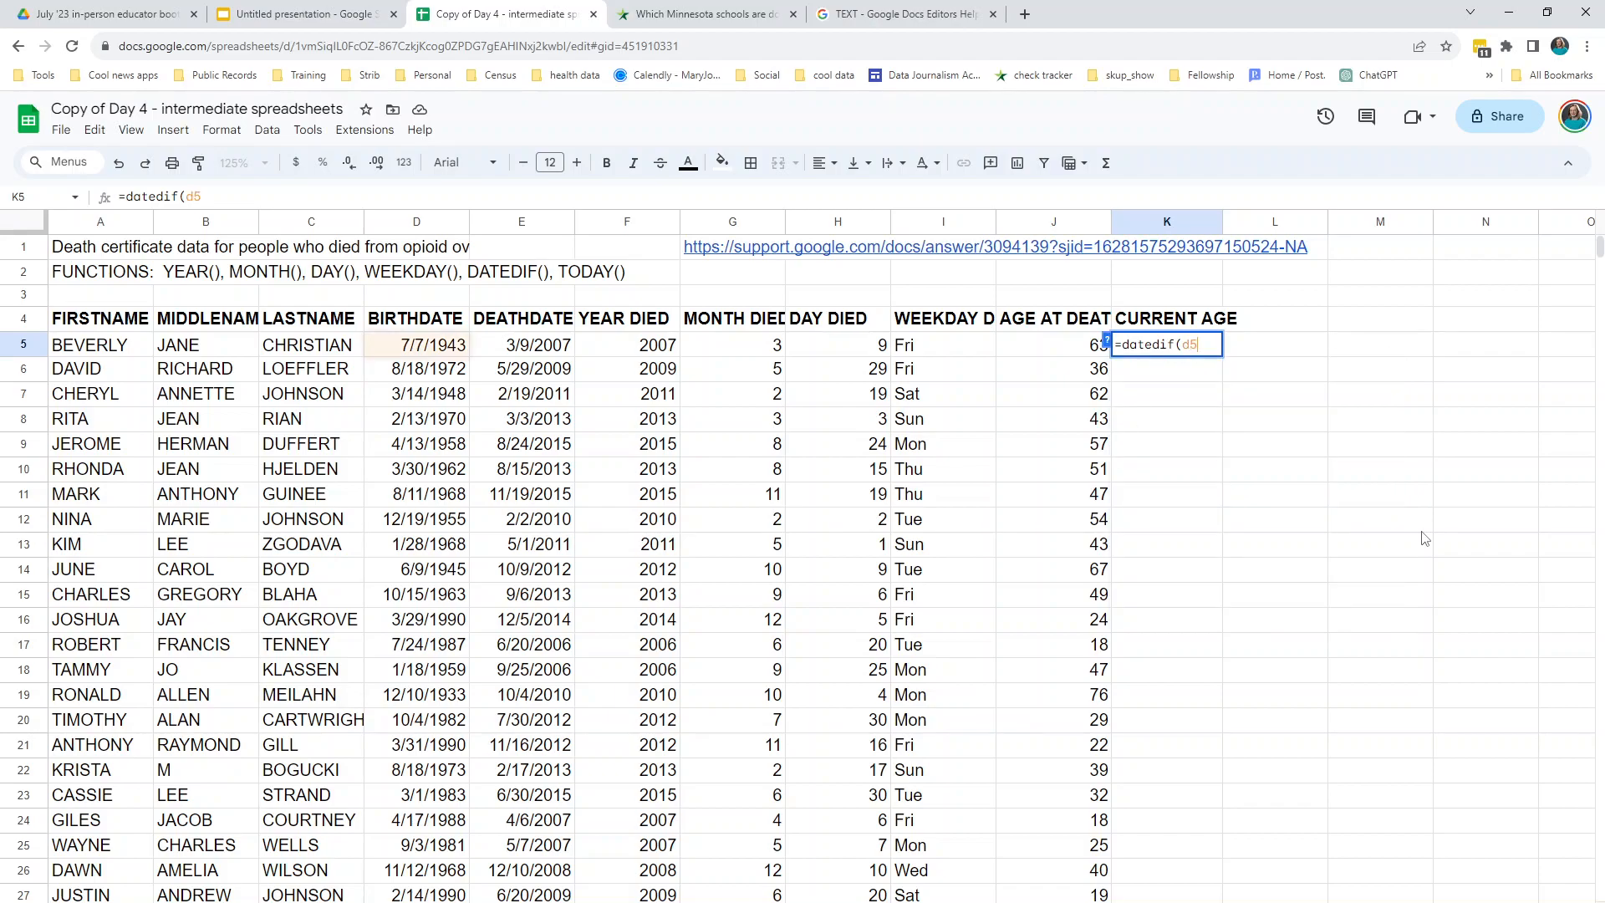
{"action": "type", "text": ", today()"}
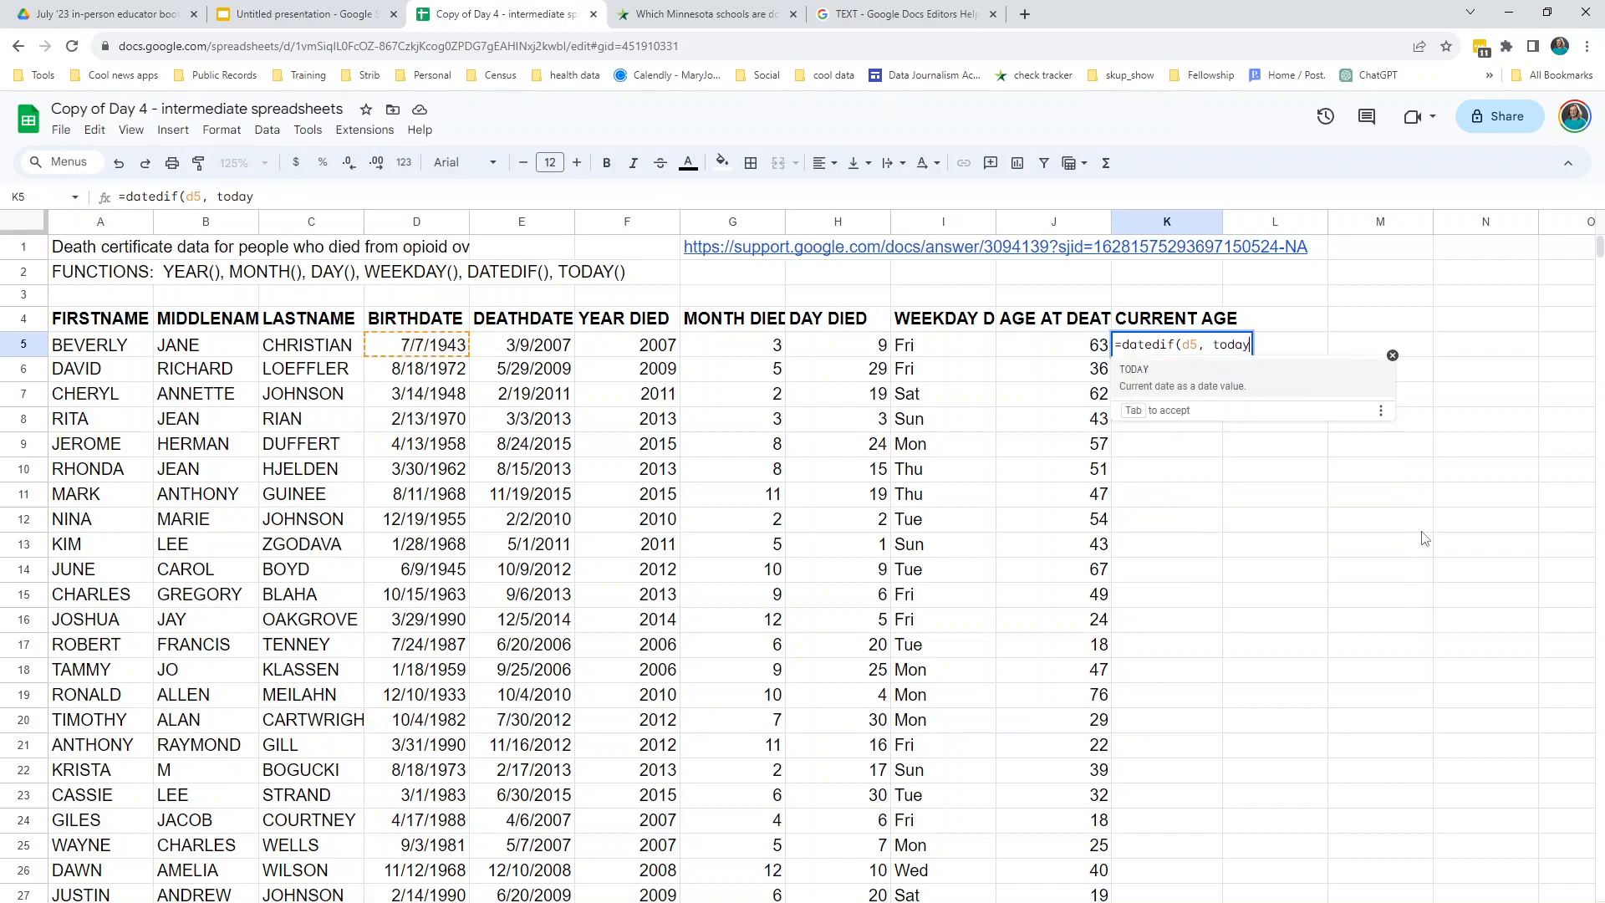
{"action": "key", "text": "BackSpace"}
{"action": "key", "text": "BackSpace"}
{"action": "key", "text": "BackSpace"}
{"action": "key", "text": "BackSpace"}
{"action": "key", "text": "BackSpace"}
{"action": "key", "text": "BackSpace"}
{"action": "key", "text": "BackSpace"}
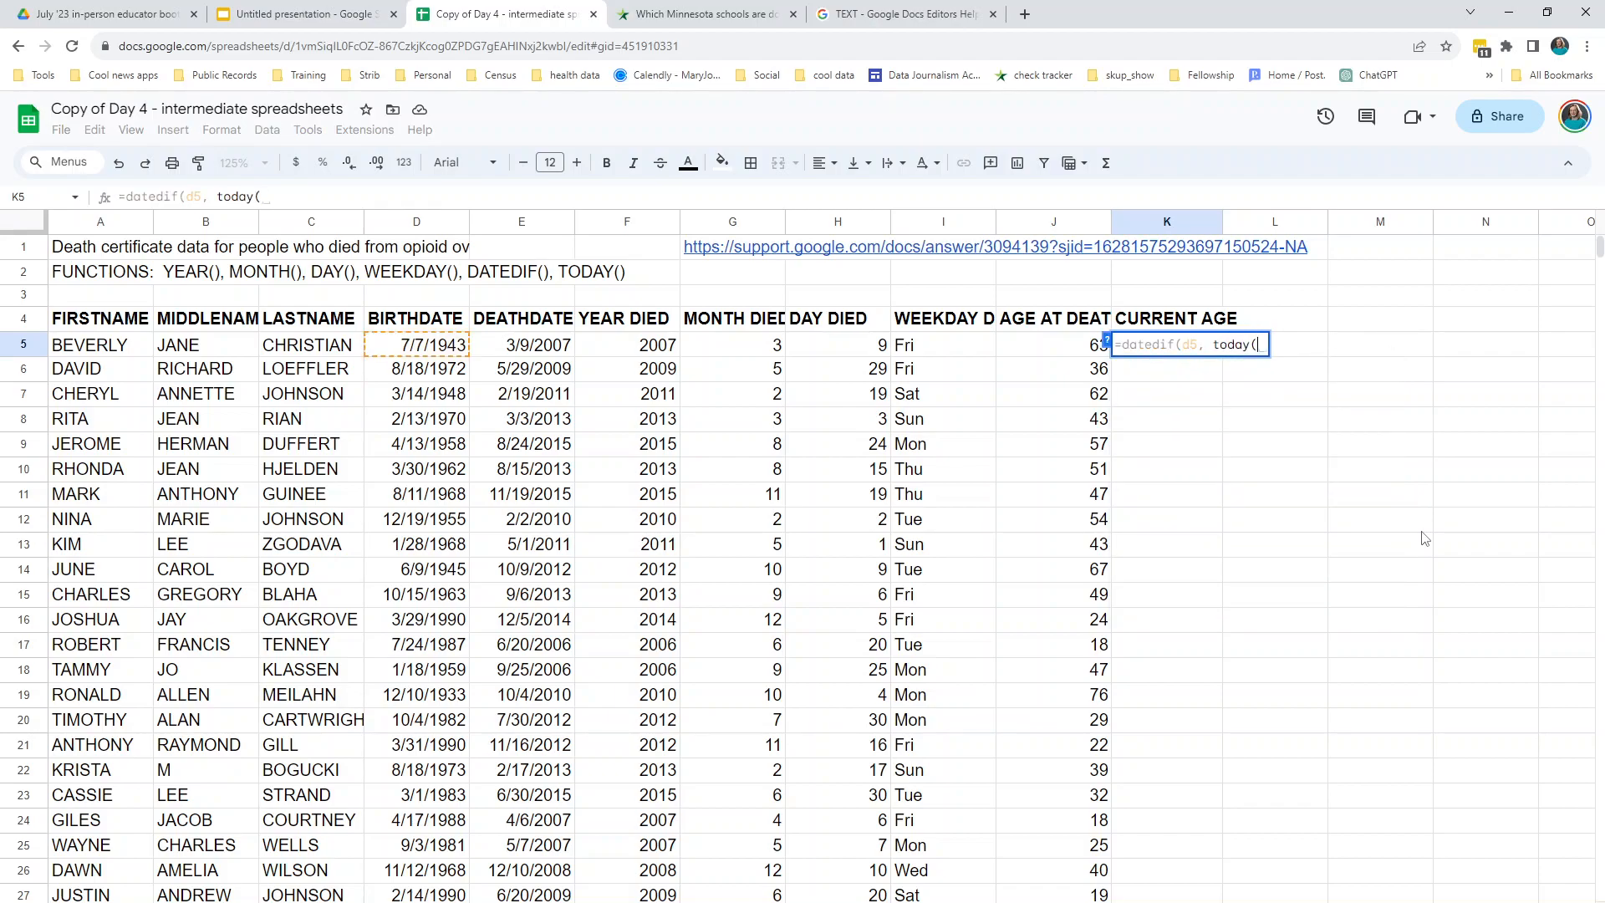
{"action": "type", "text": "t"}
{"action": "key", "text": "Tab"}
{"action": "type", "text": "),"}
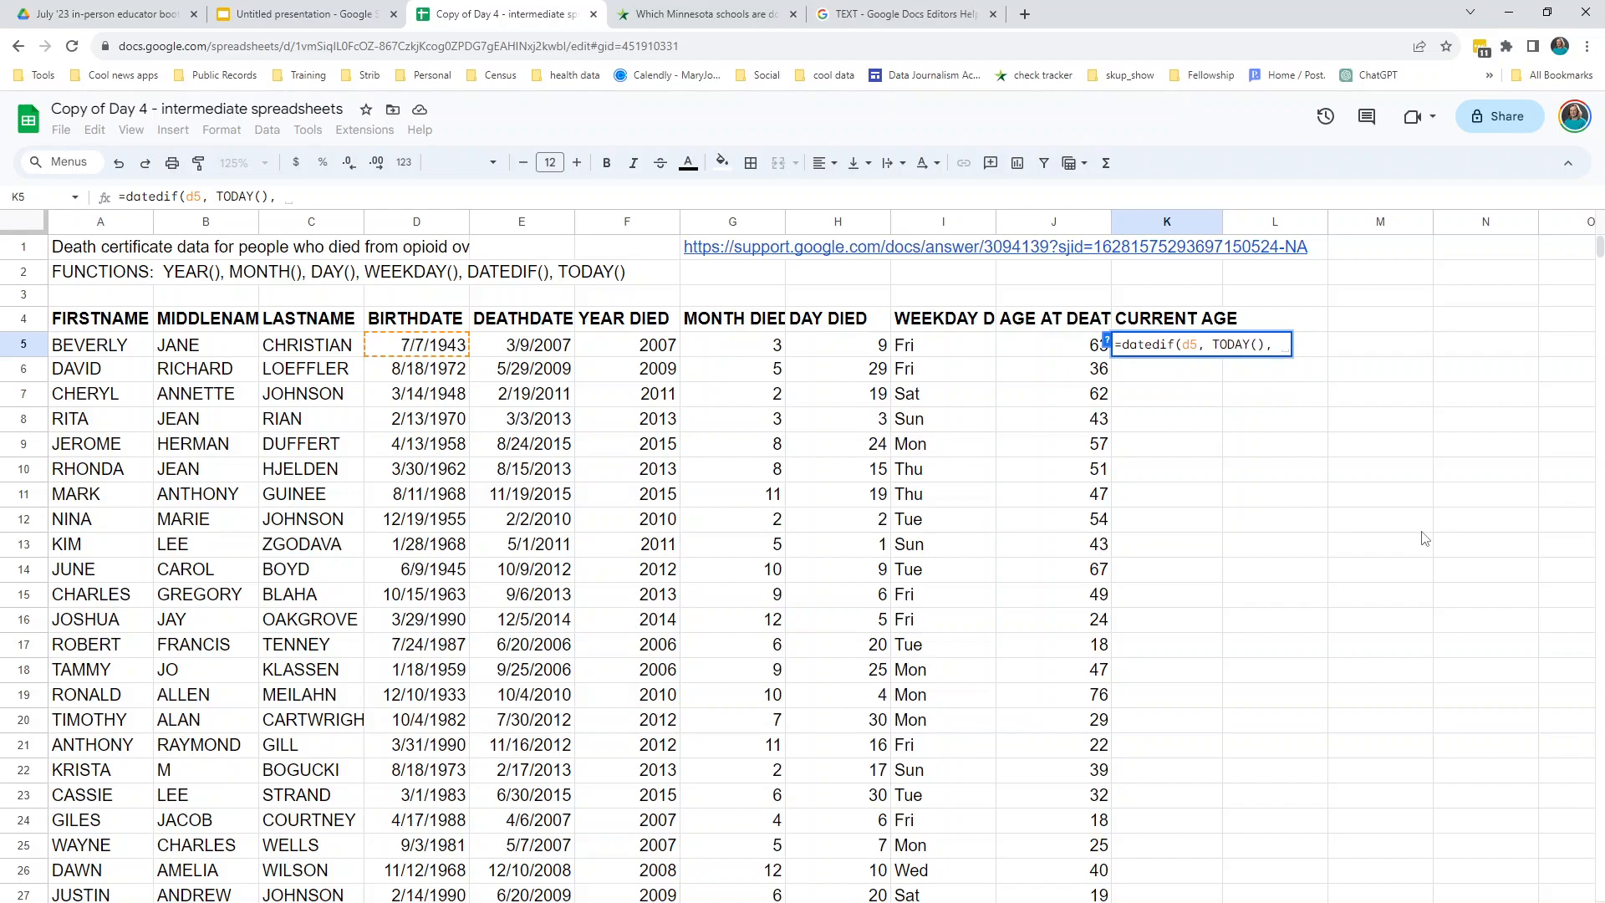
{"action": "type", "text": "\"y\")"}
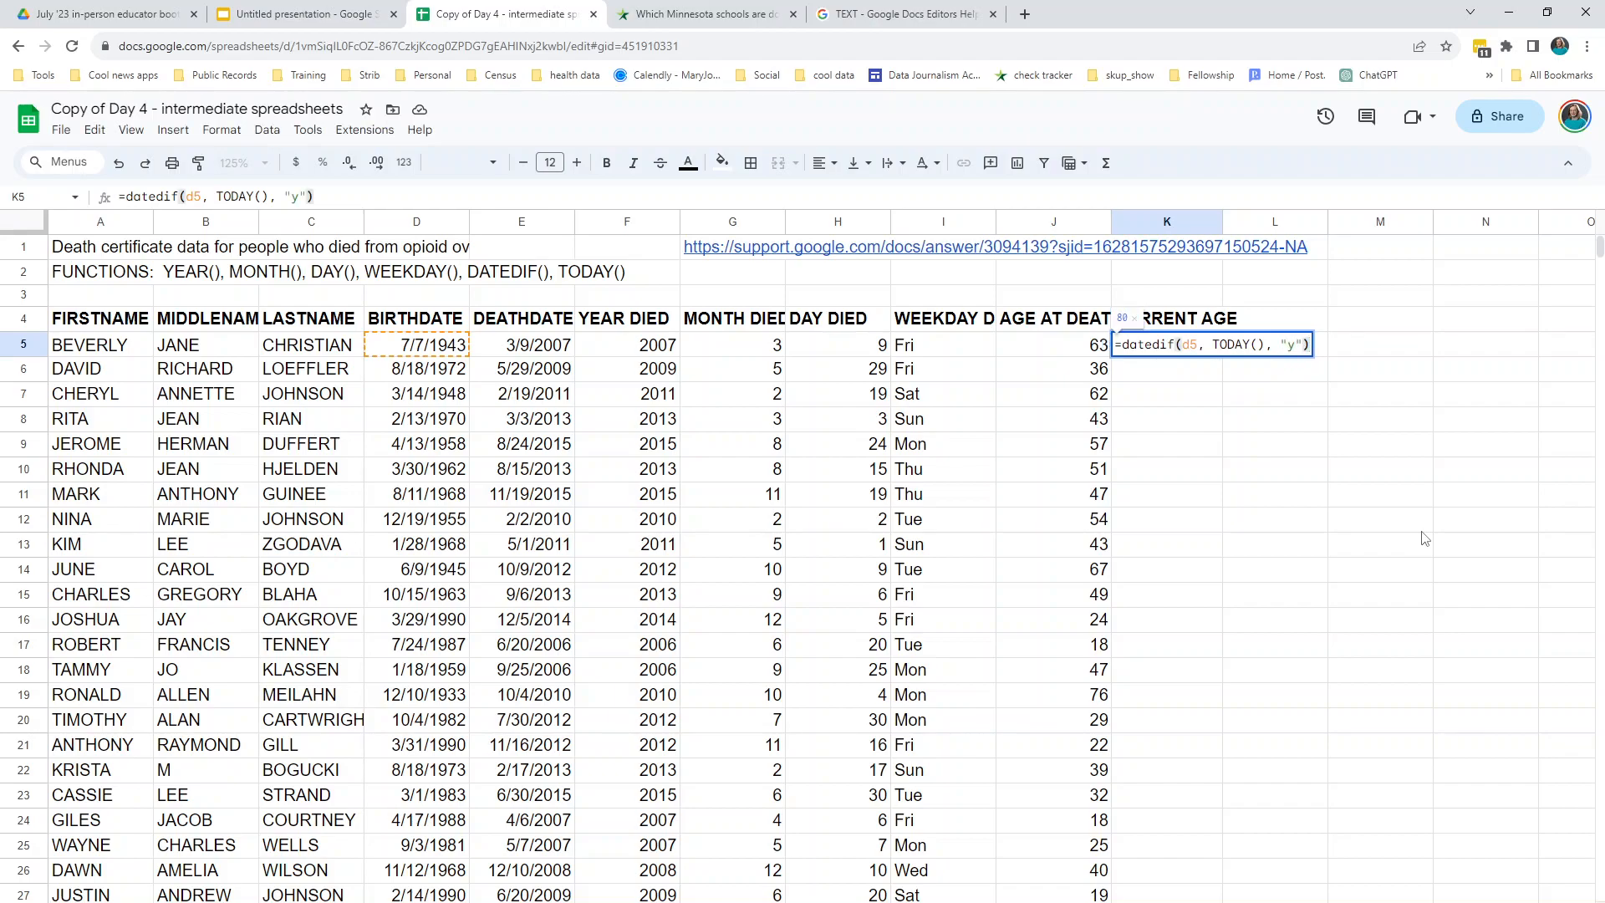
{"action": "key", "text": "Return"}
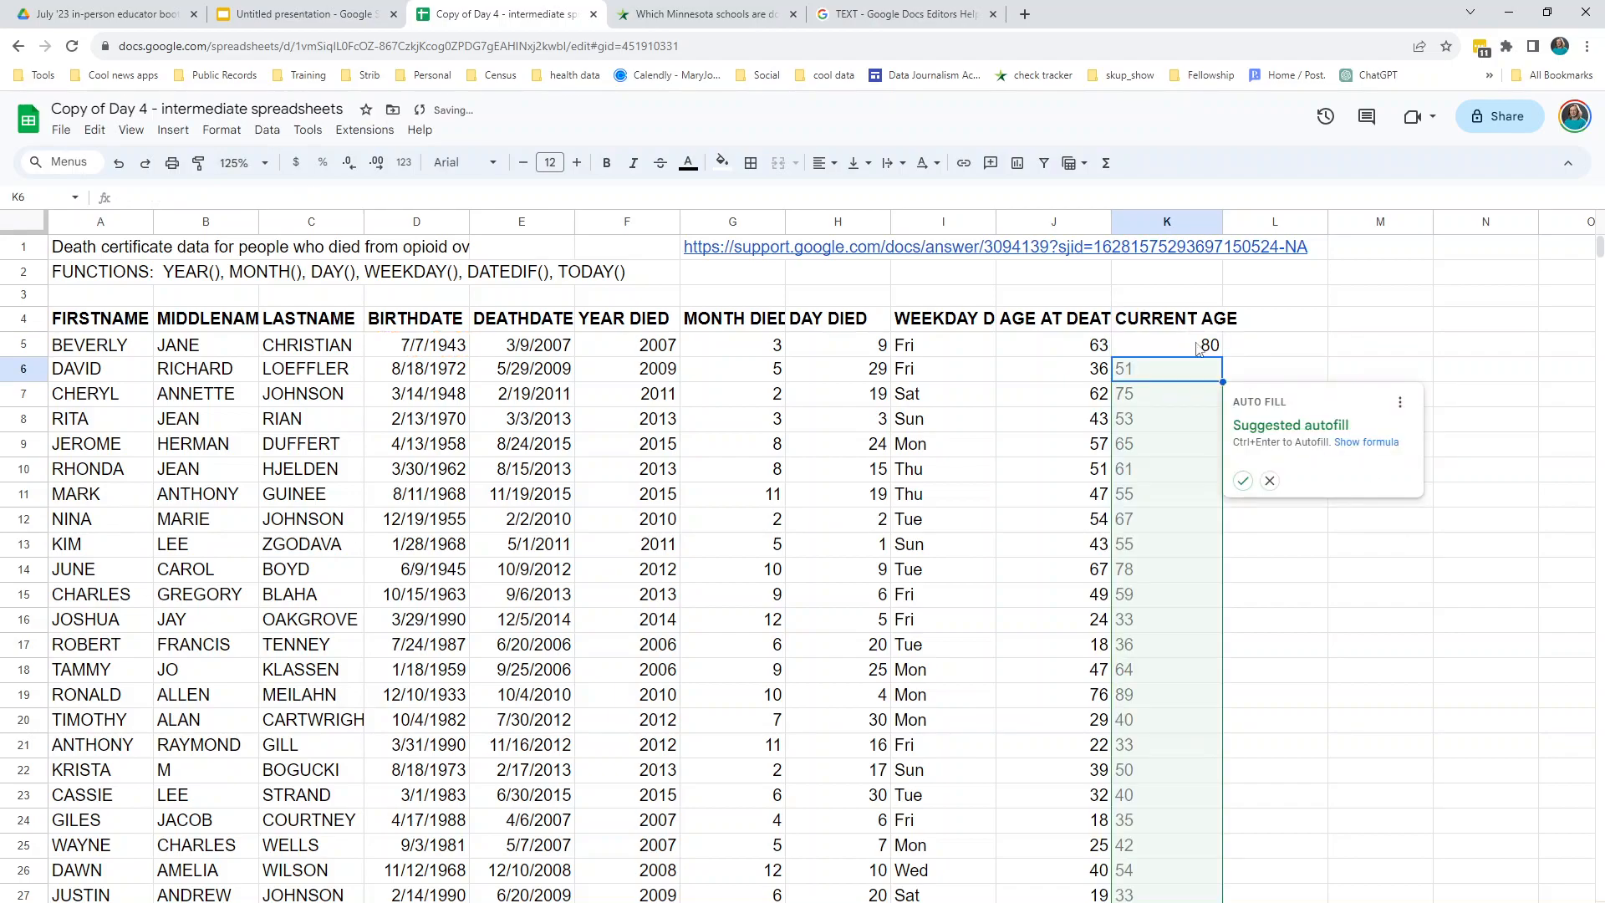
{"action": "left_click", "coordinate": [1242, 480]}
Check the current age formulas in K5 and K20, comparing the row 20 result with that row's birth and death dates.
{"action": "left_click", "coordinate": [1182, 341]}
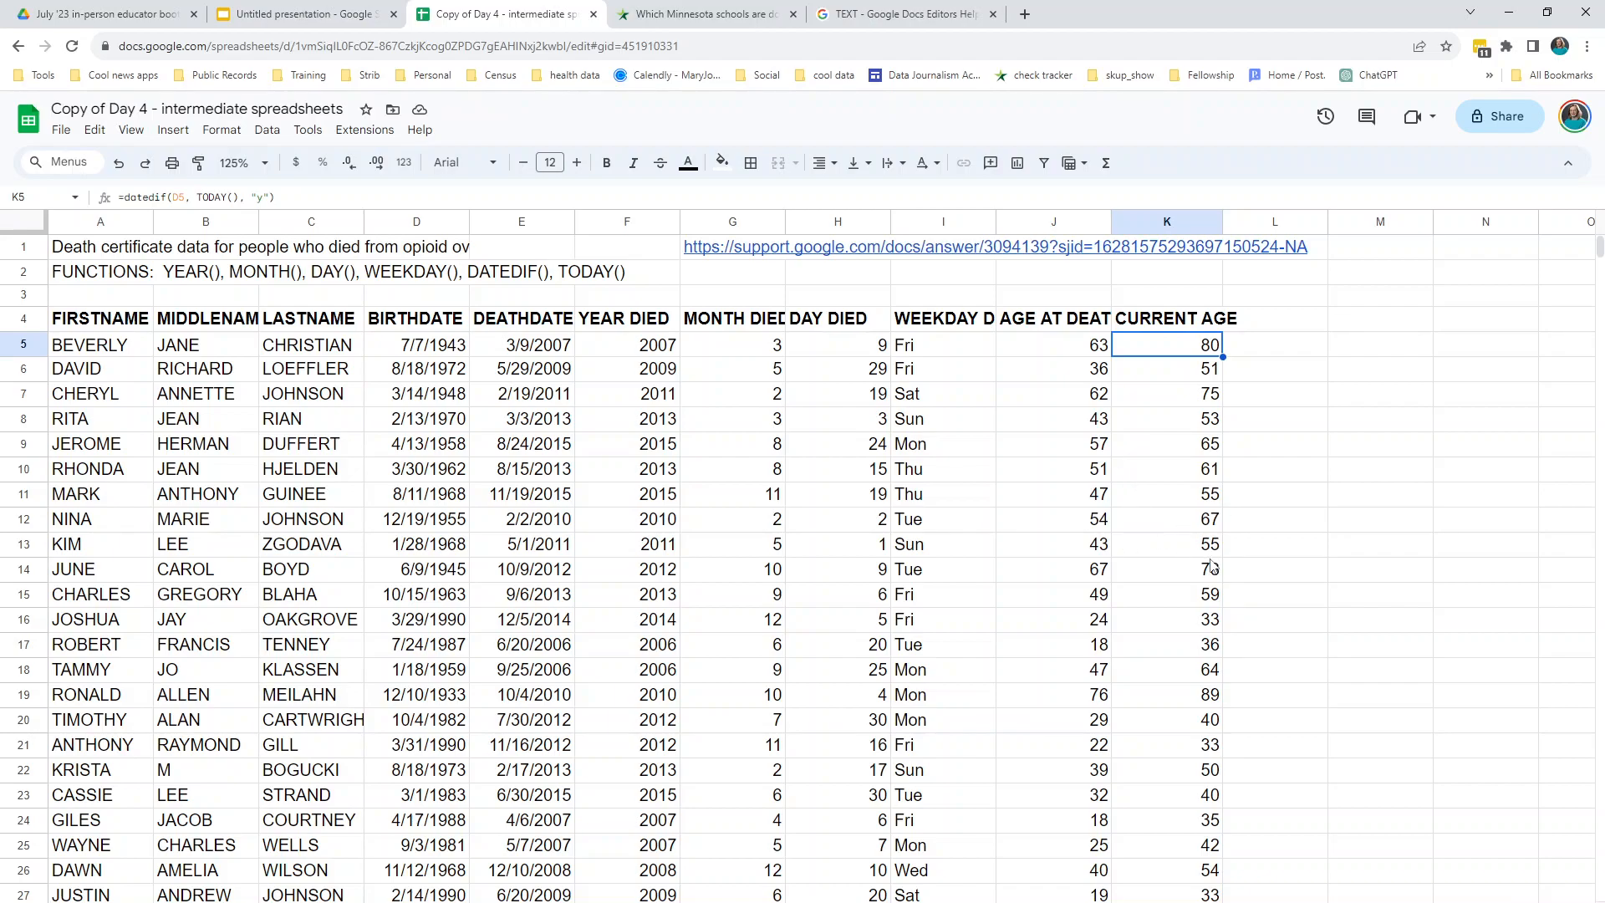
{"action": "left_click", "coordinate": [25, 719]}
{"action": "scroll", "coordinate": [840, 578], "scroll_direction": "down", "scroll_amount": 3}
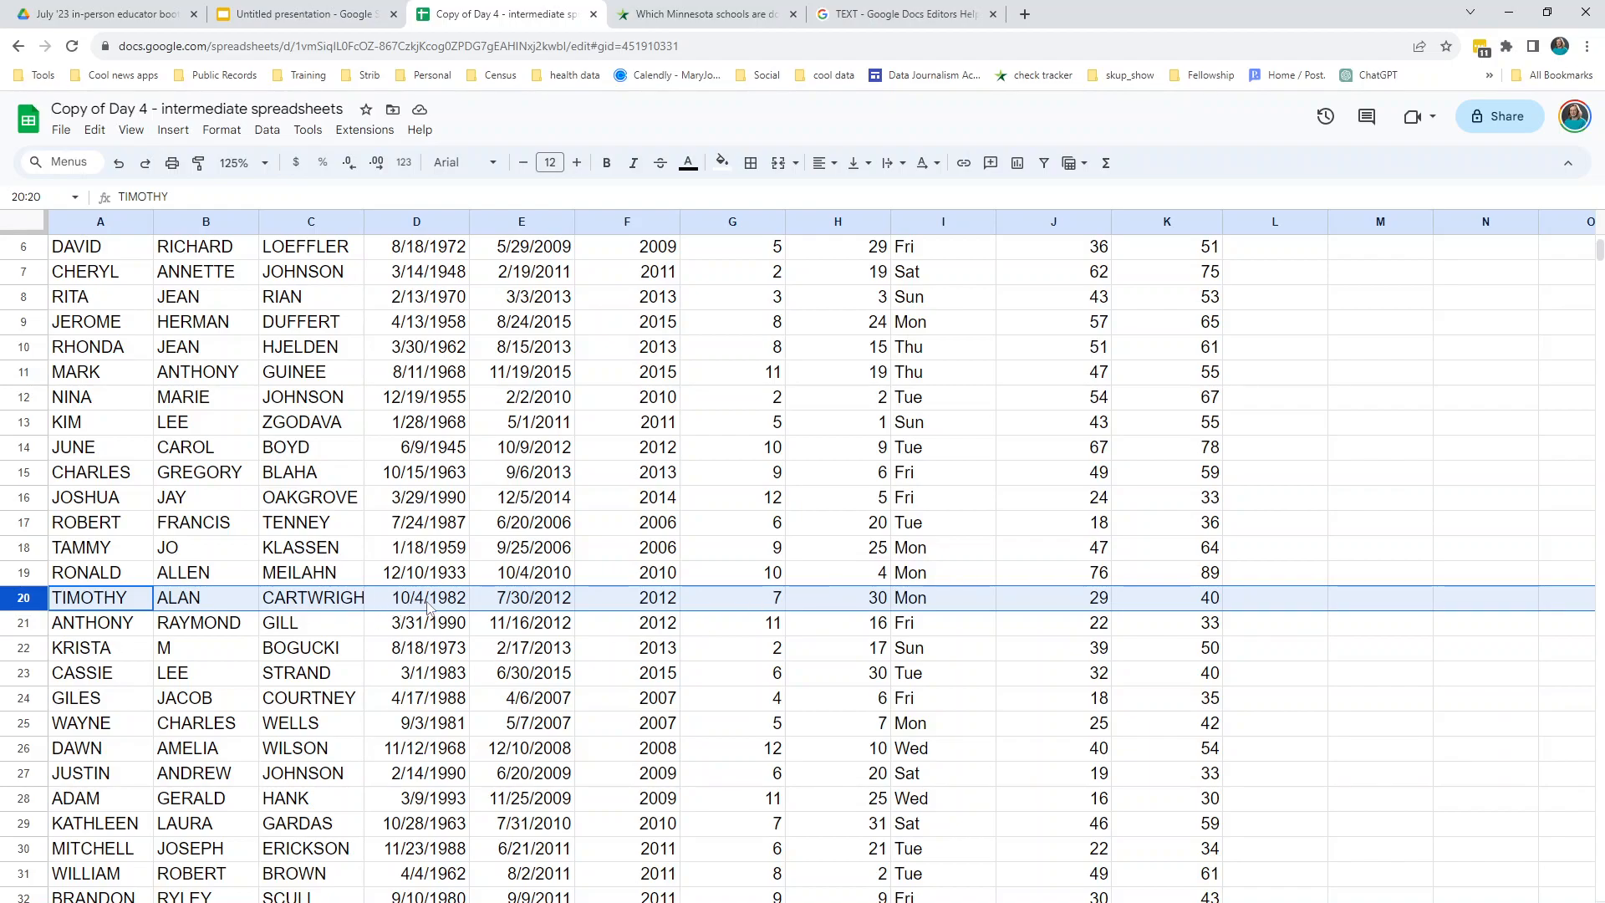
{"action": "left_click", "coordinate": [1204, 605]}
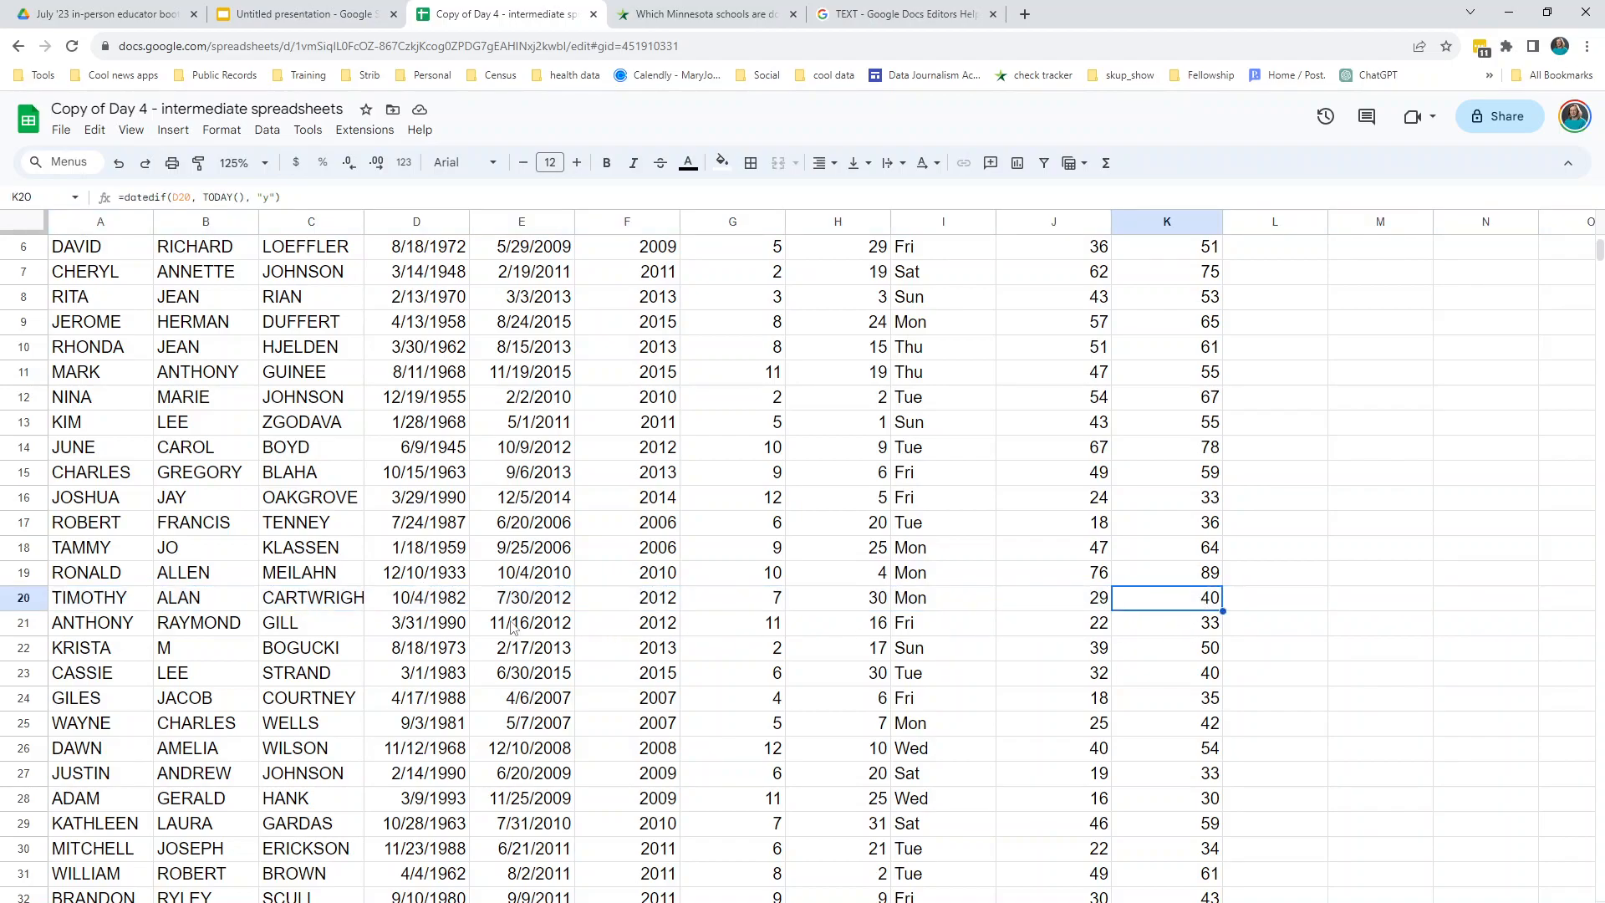
{"action": "left_click", "coordinate": [33, 600]}
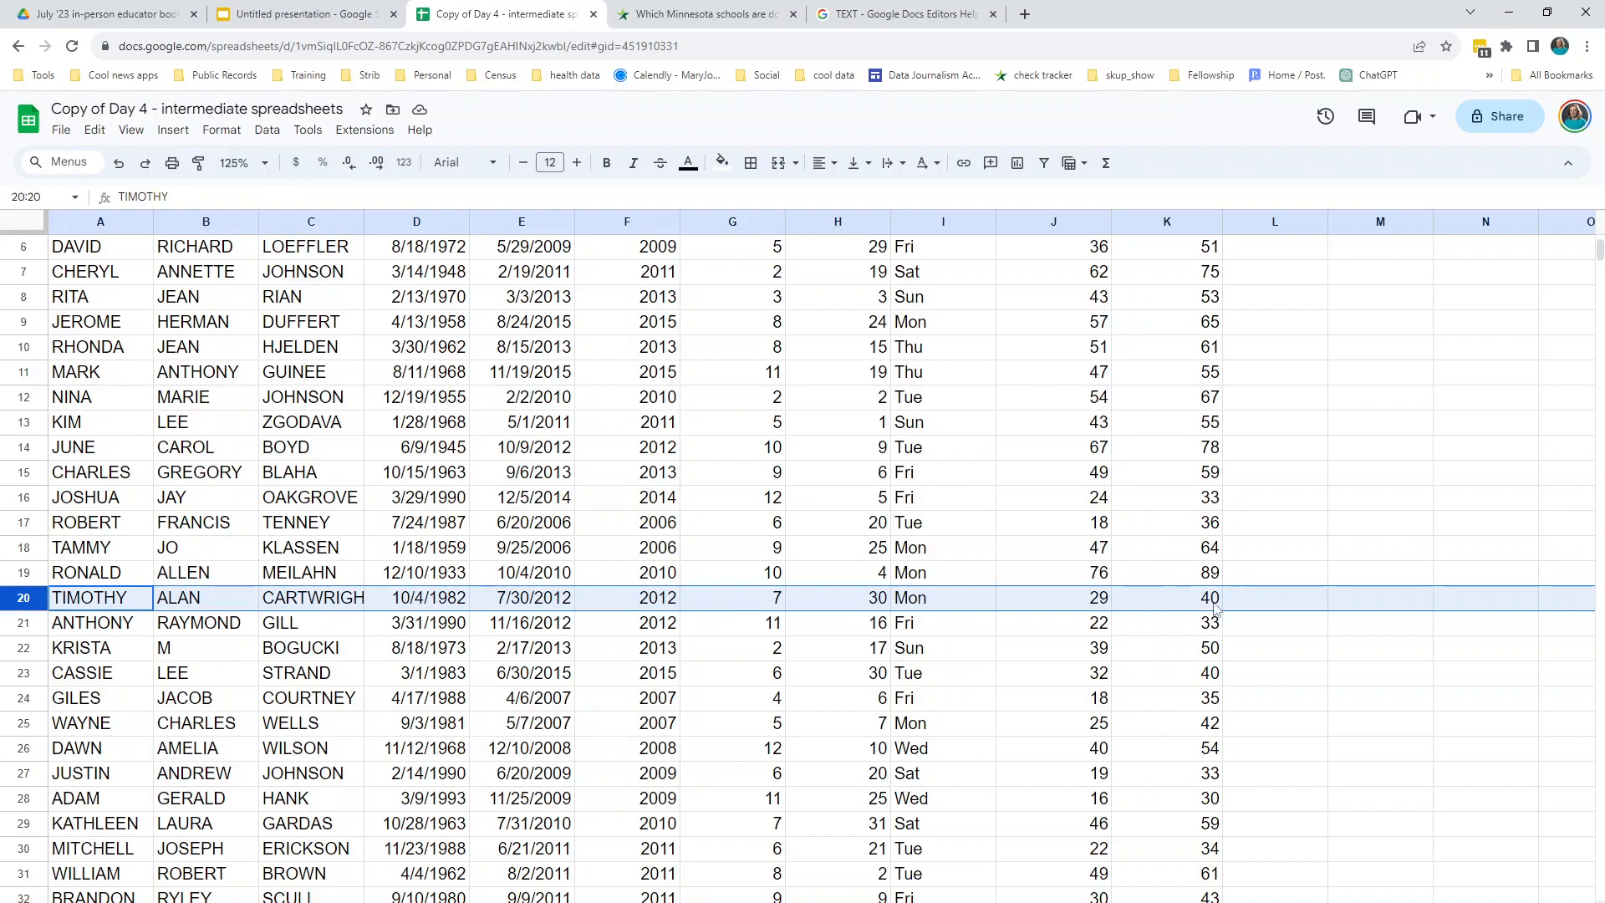
{"action": "left_click", "coordinate": [1206, 604]}
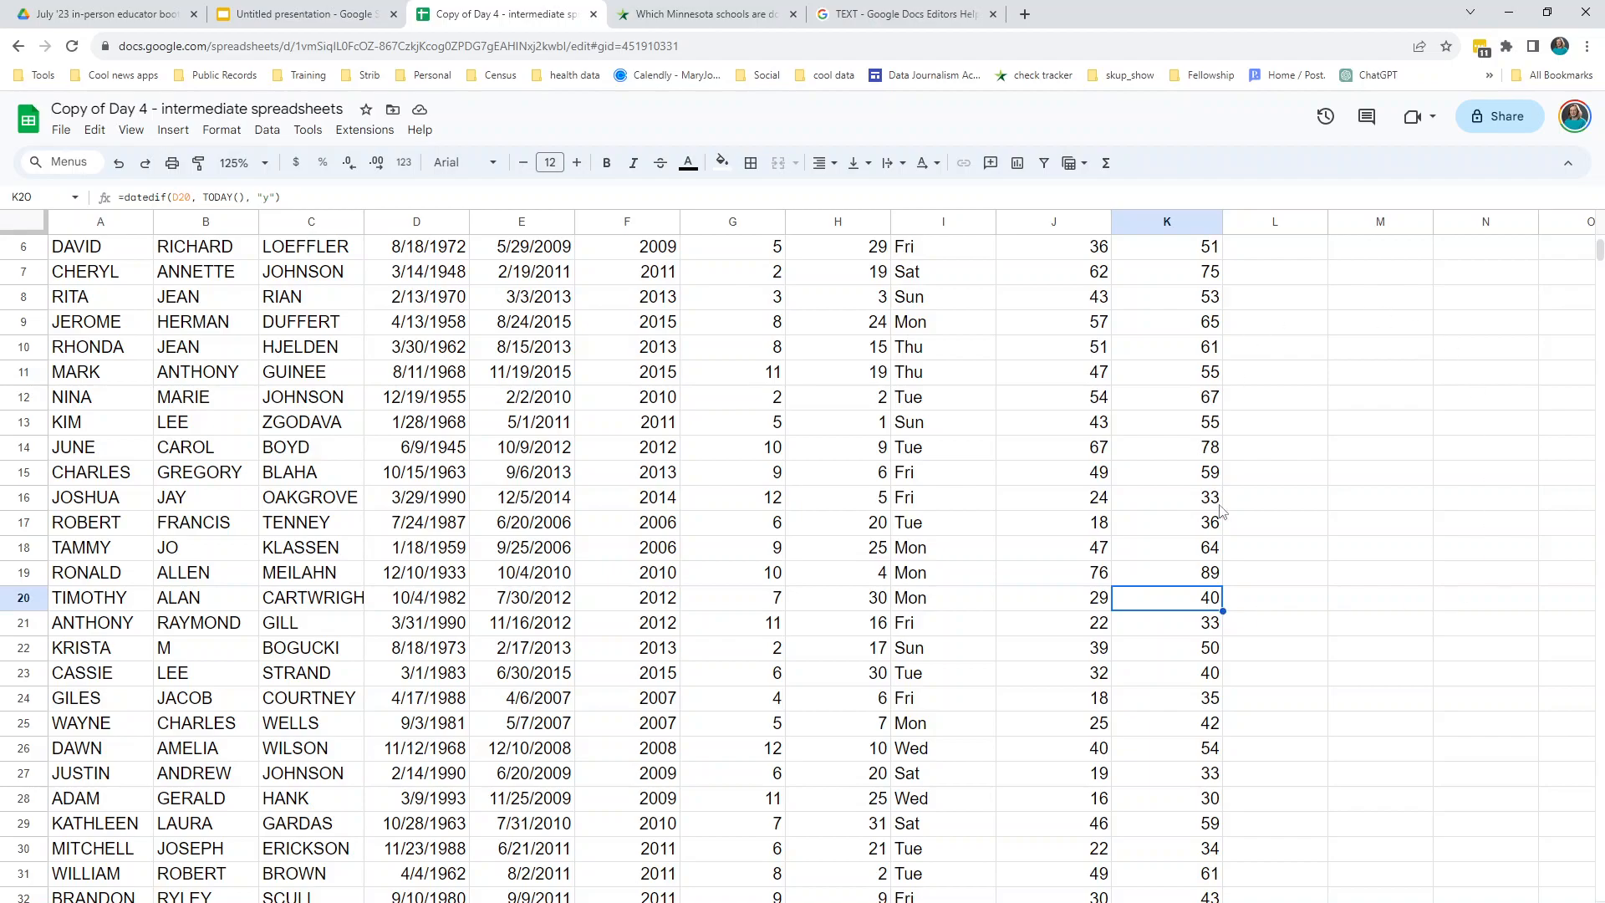
Return to K5 and review the arguments of its DATEDIF formula with TODAY() and "y", keeping the formula as it is.
{"action": "scroll", "coordinate": [1221, 513], "scroll_direction": "up", "scroll_amount": 2}
{"action": "left_click", "coordinate": [1181, 340]}
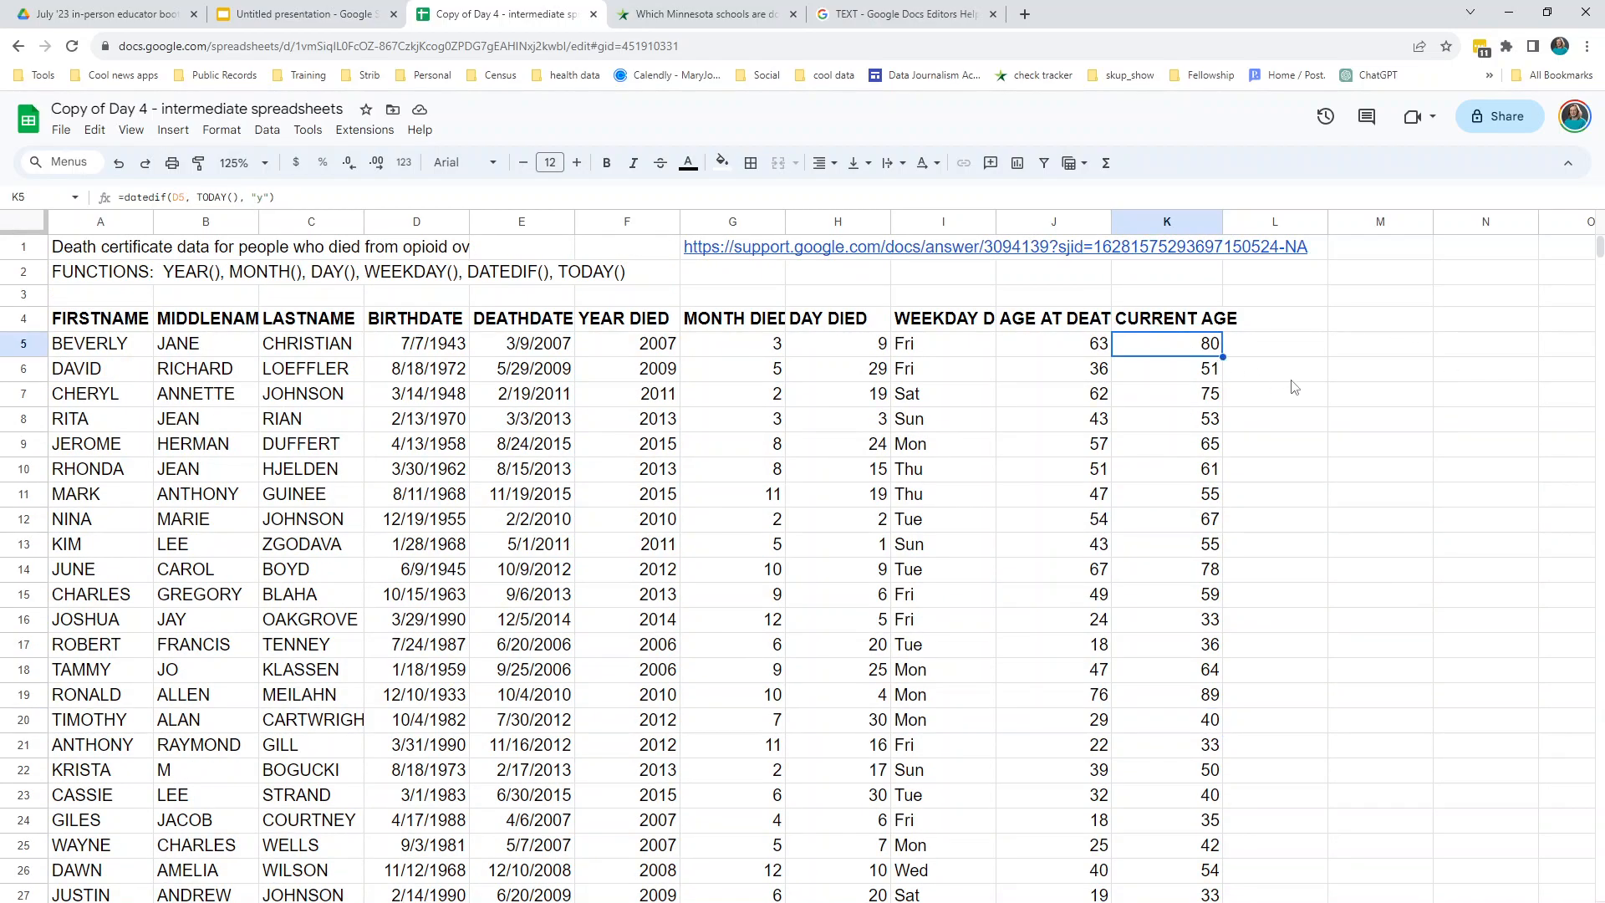
{"action": "left_click", "coordinate": [1271, 343]}
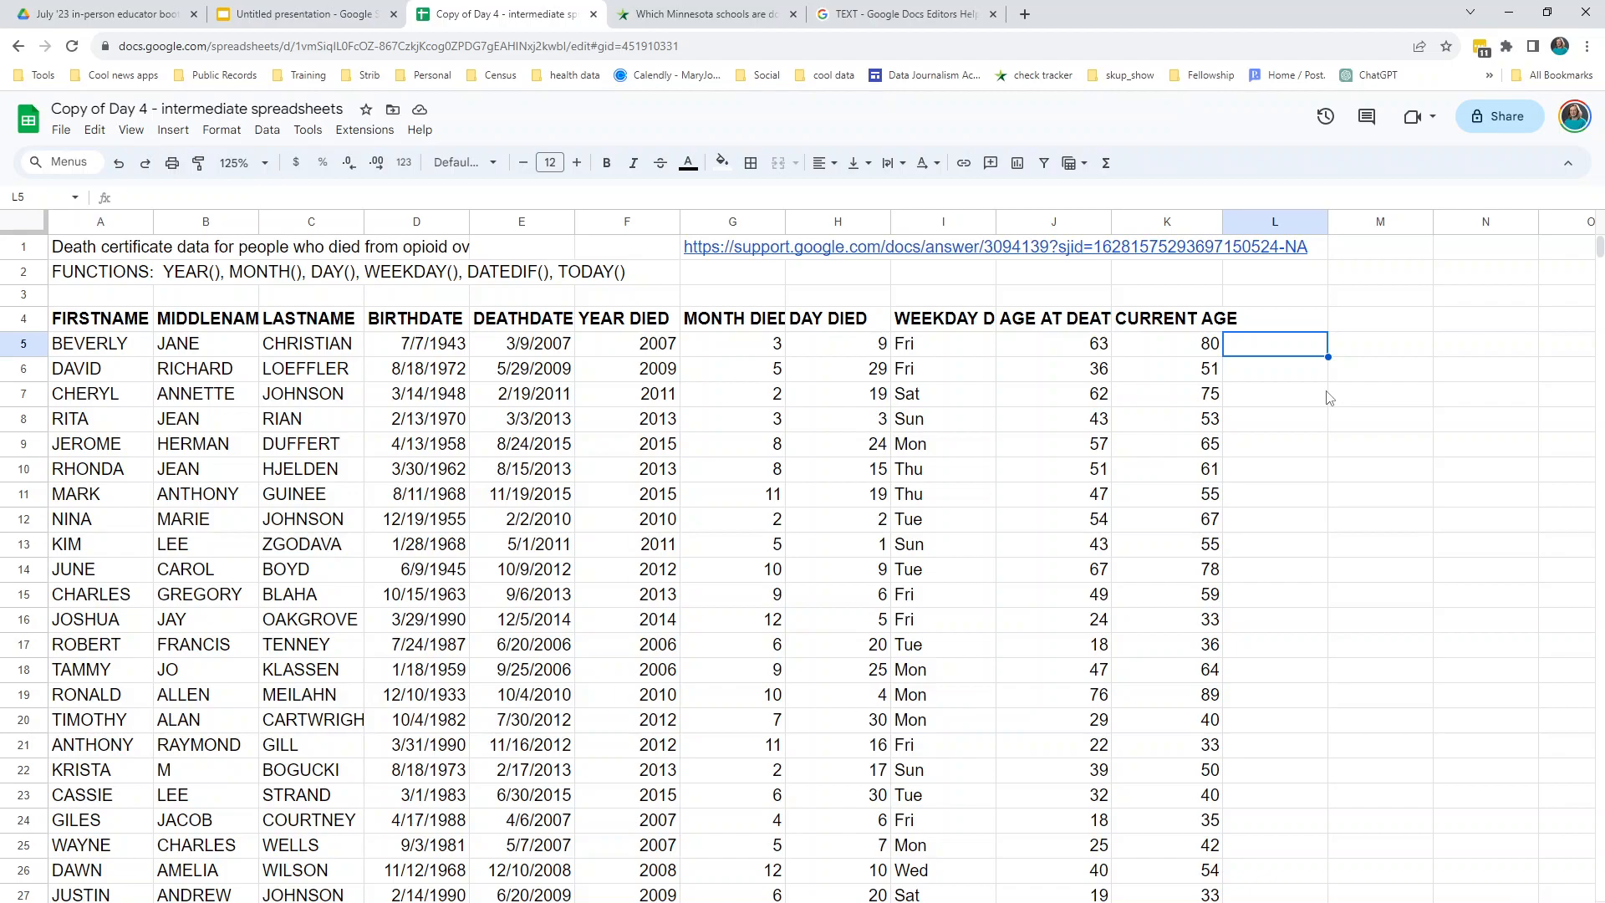
{"action": "double_click", "coordinate": [1208, 351]}
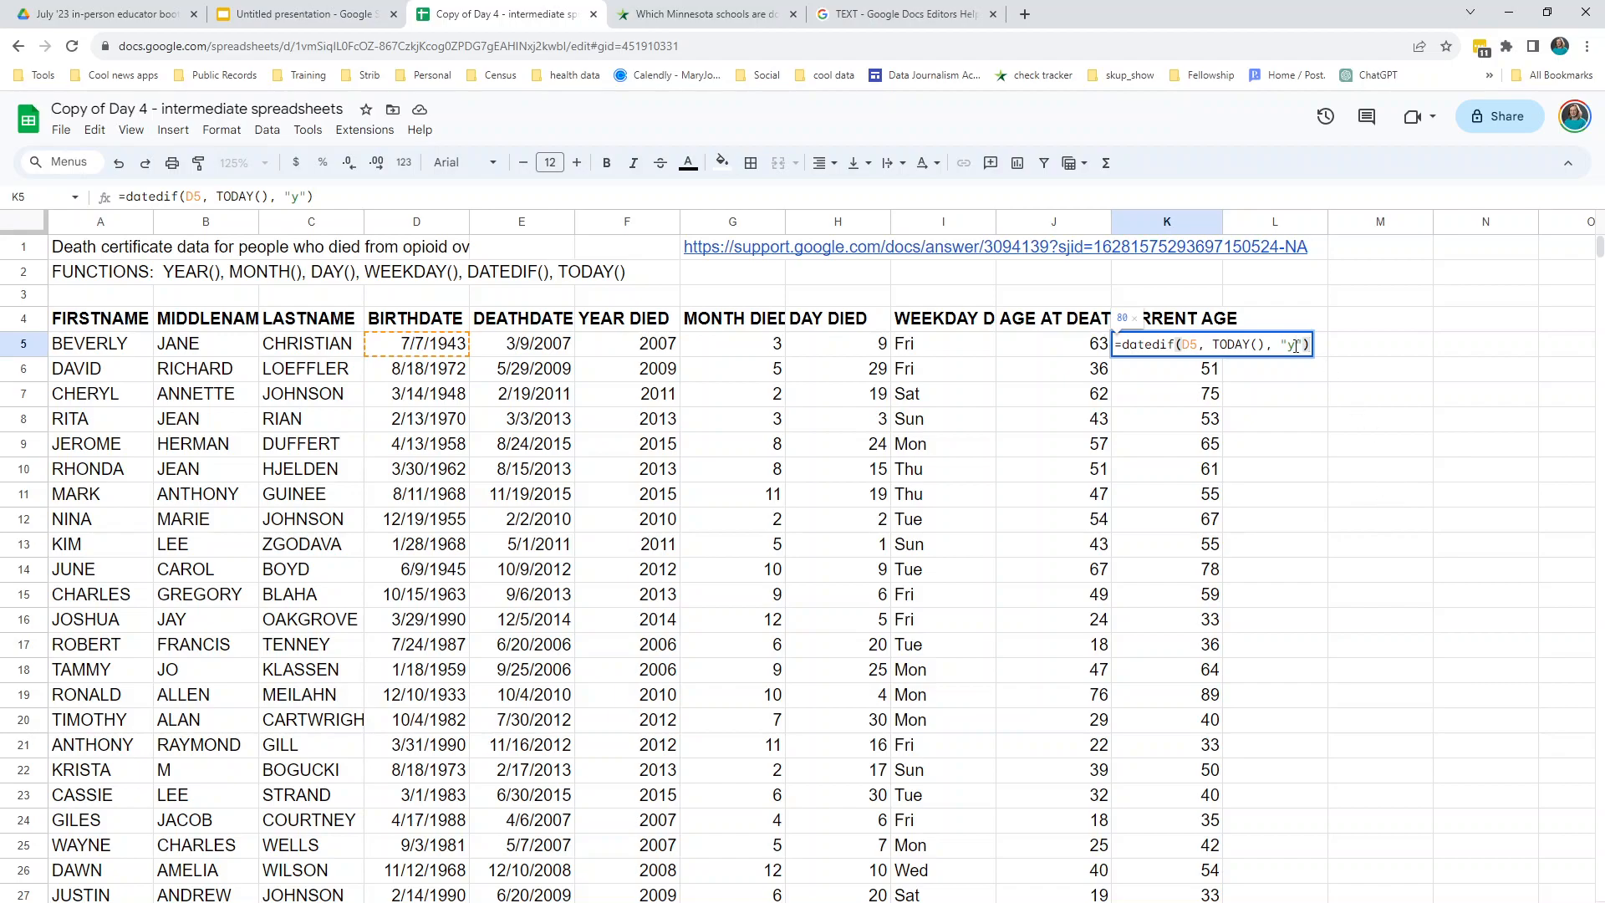
{"action": "key", "text": "Return"}
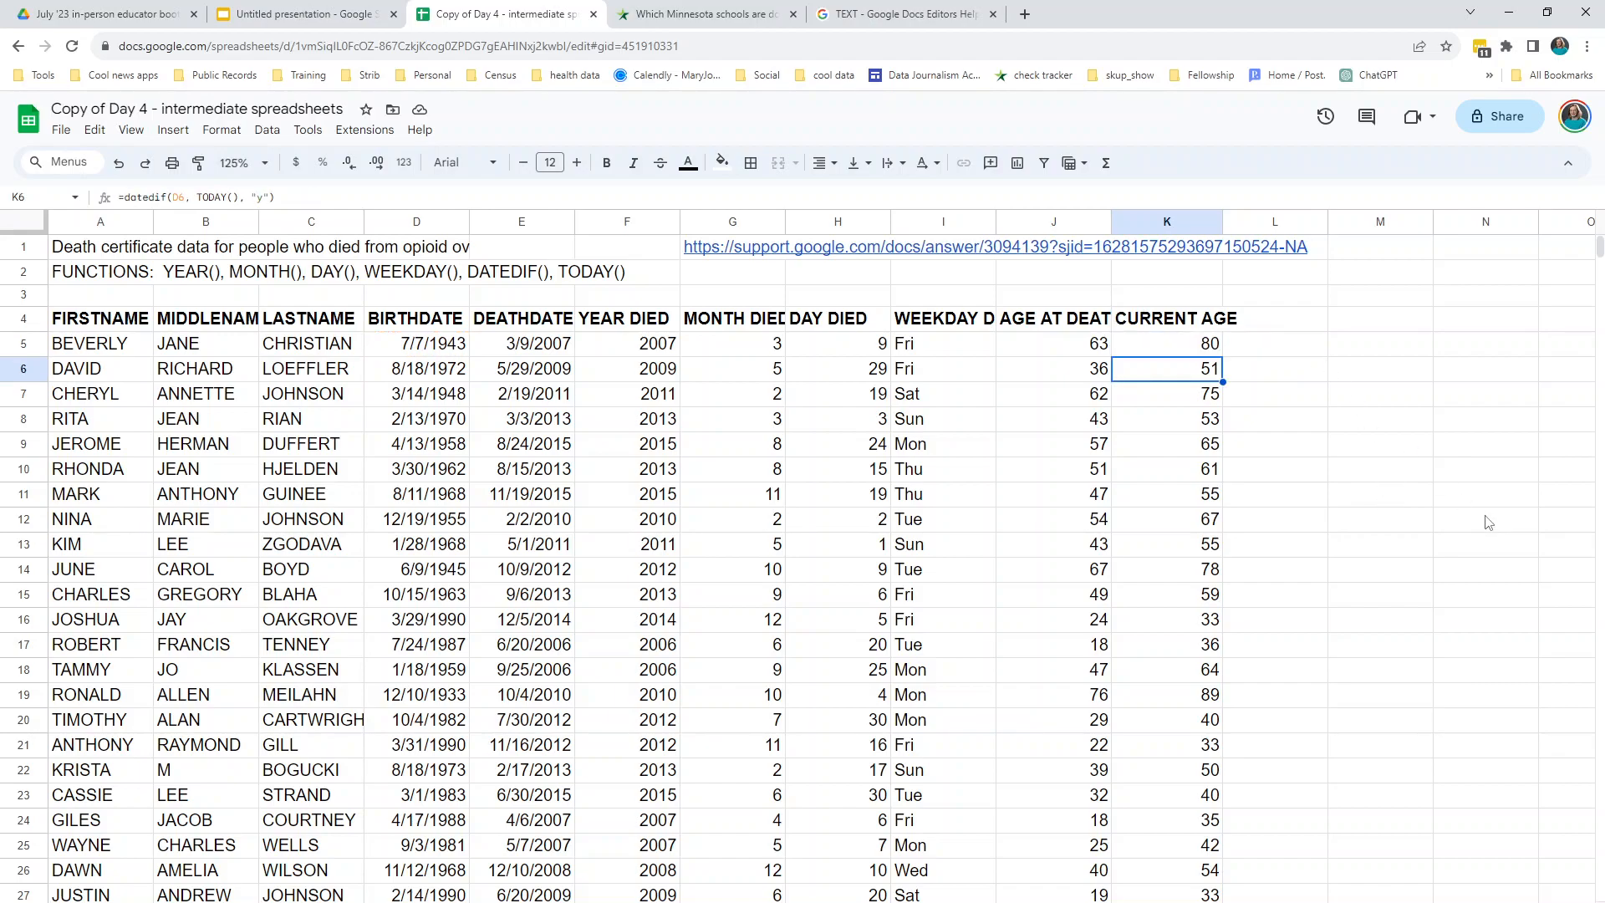